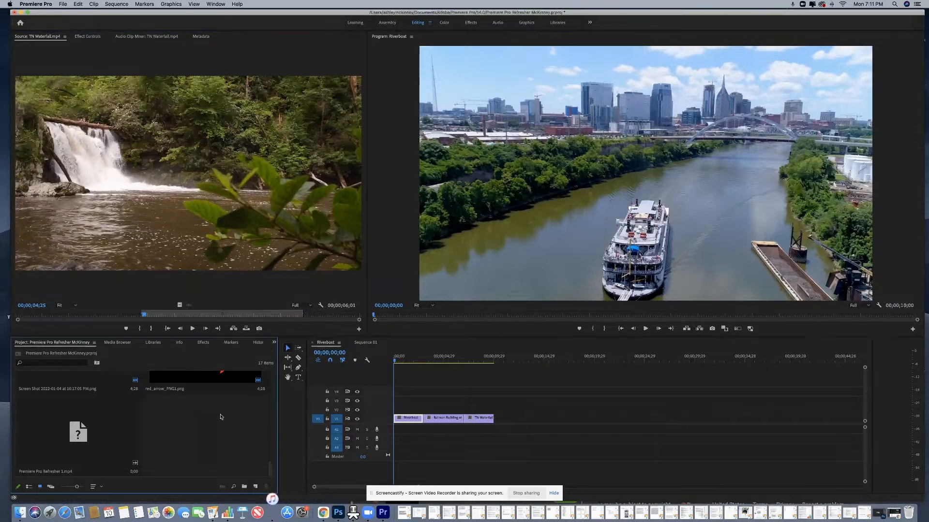
Look through the imported clips and stills in the project, including Riverboat.mp4, TN Waterfall.mp4 and Batman Building.mp4
left_click_drag(270, 410, 271, 381)
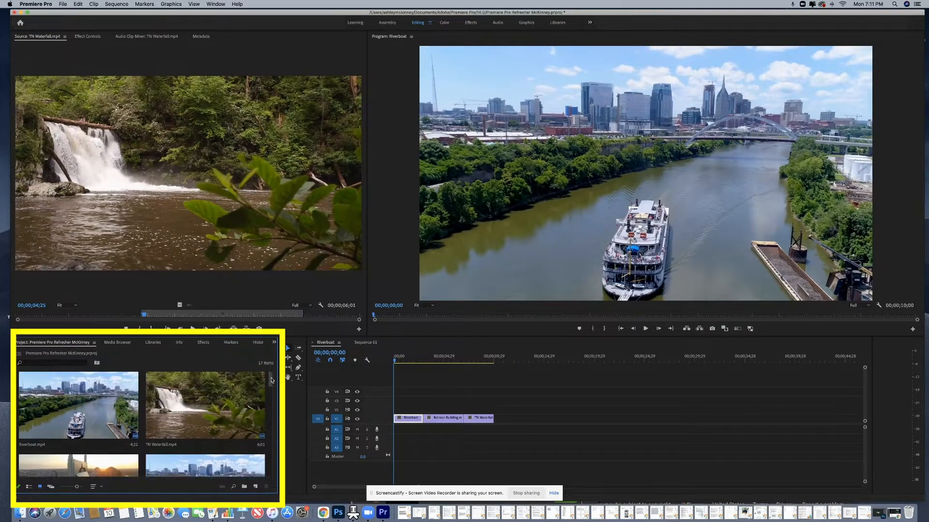
left_click(110, 419)
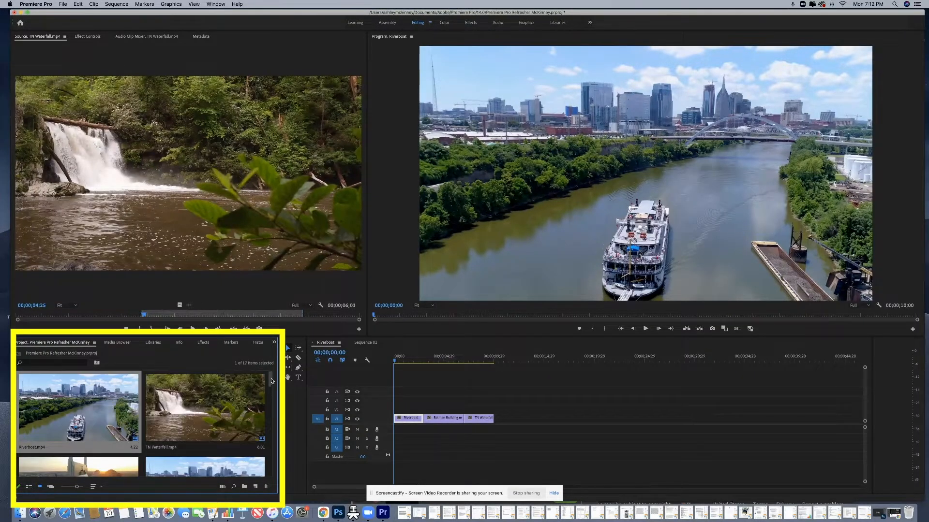
scroll(271, 387, "down", 3)
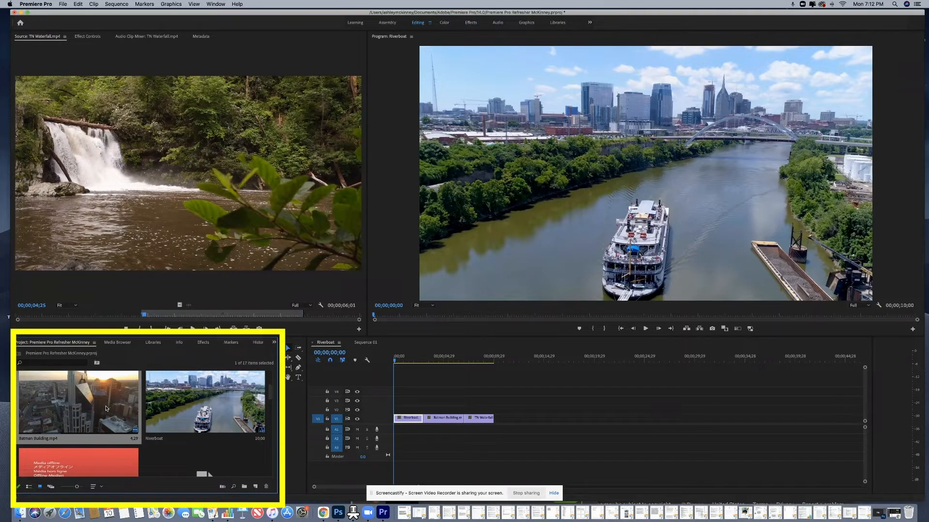
scroll(139, 412, "up", 3)
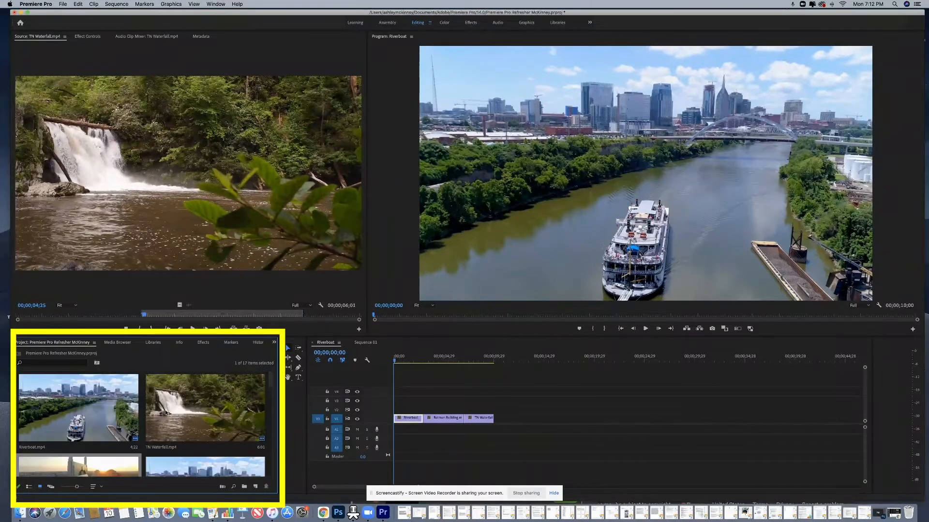
left_click(199, 415)
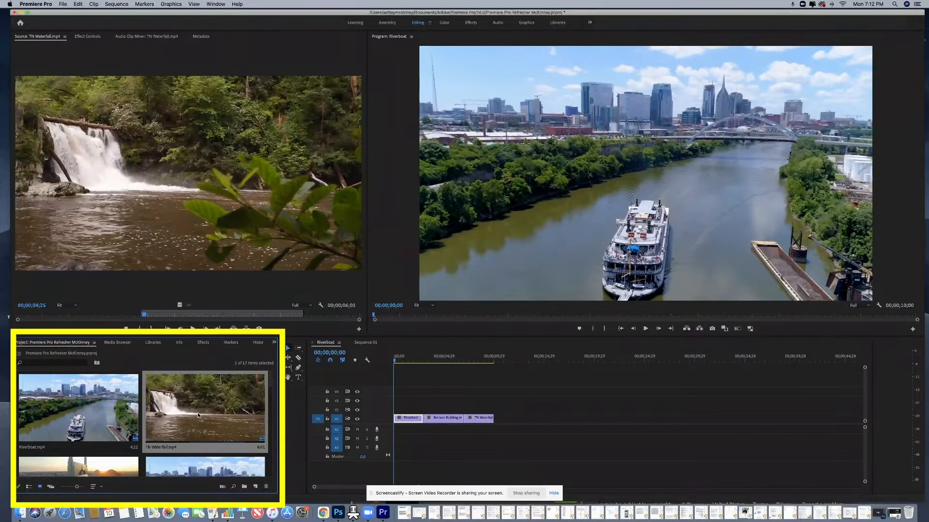
left_click(268, 385)
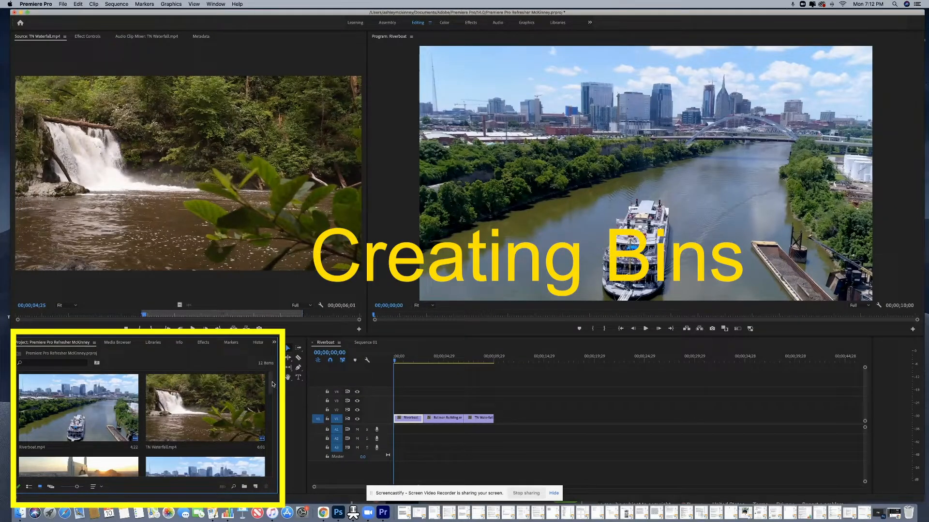
scroll(270, 390, "down", 1)
scroll(270, 390, "down", 1)
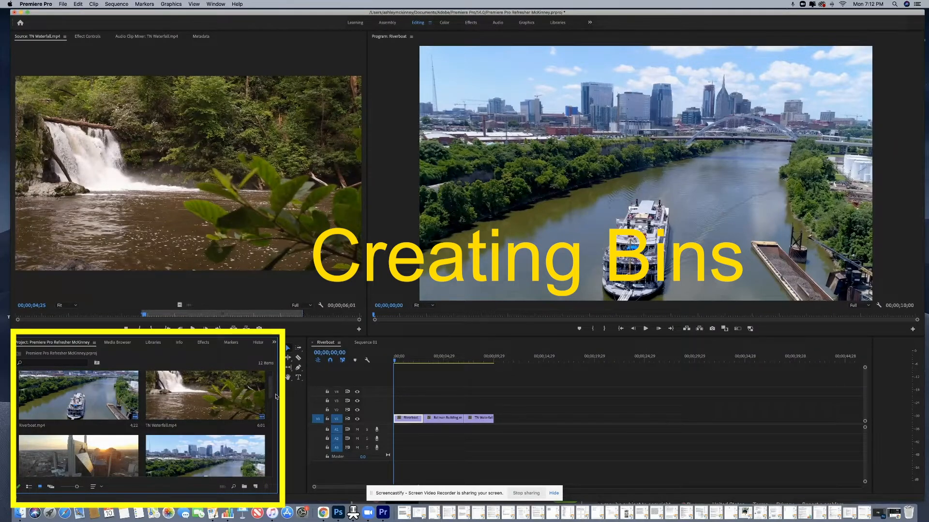
mouse_move(275, 396)
left_mouse_down()
mouse_move(273, 439)
mouse_move(278, 383)
left_mouse_up()
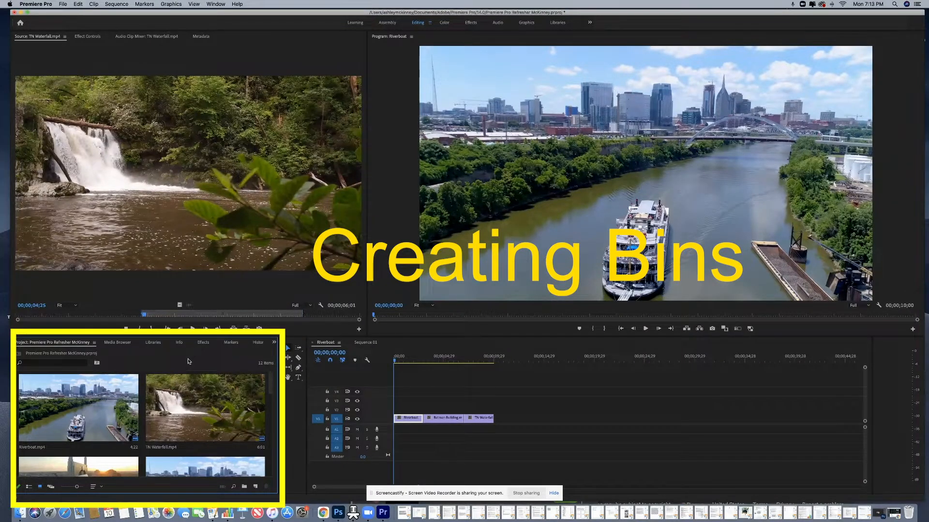
Create a new bin in the project and name it Tennessee B-roll
key("super+b")
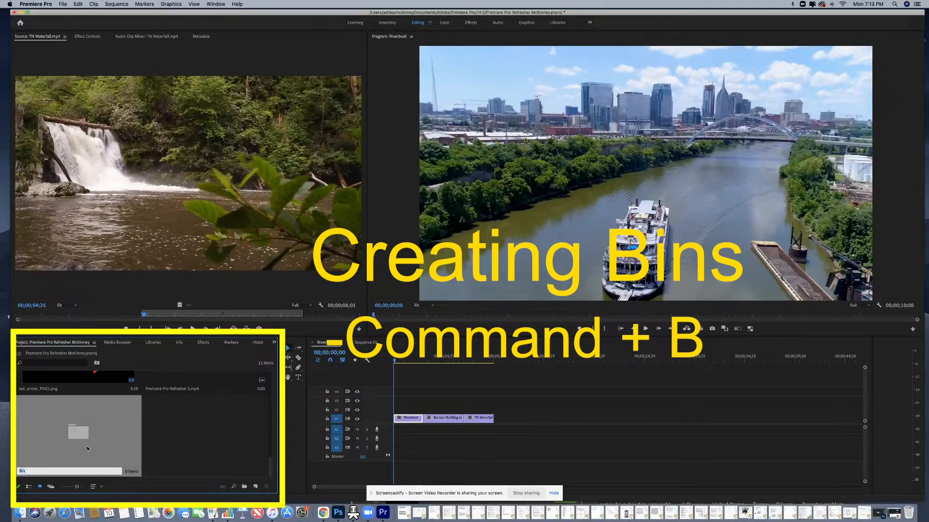
type("B-rol")
type("l")
left_click(191, 431)
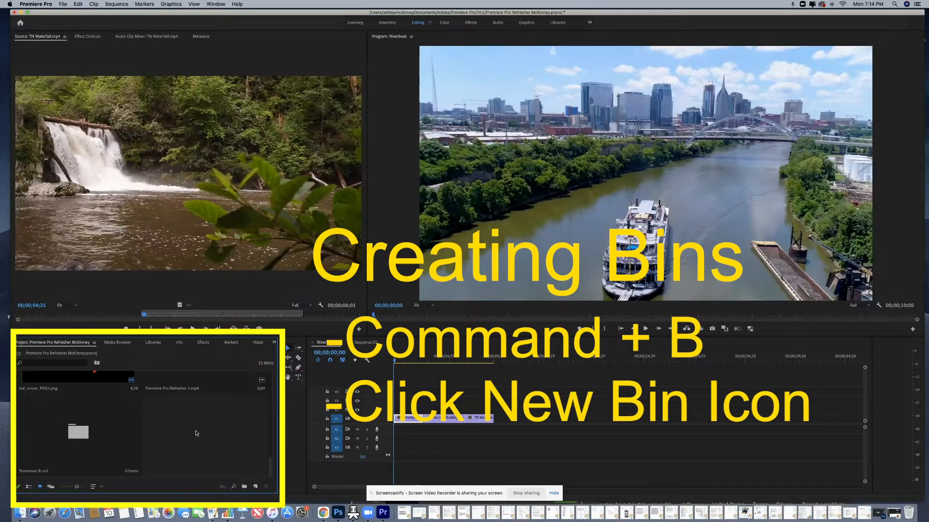
Create a second bin in the project and name it Music
left_click(244, 488)
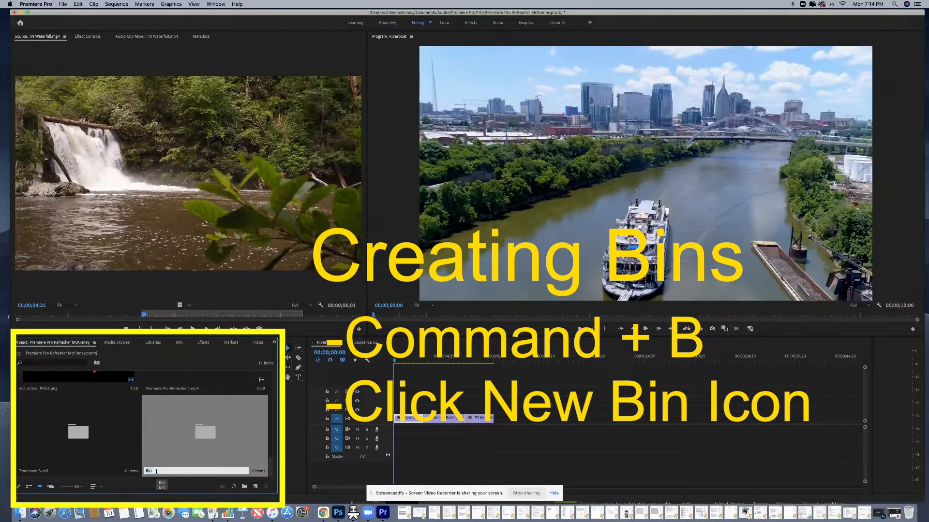
type("Music")
left_click(172, 387)
Make the project panel slightly shorter to enlarge the monitors above it, and maximize the project panel to fill the workspace
scroll(172, 418, "up", 8)
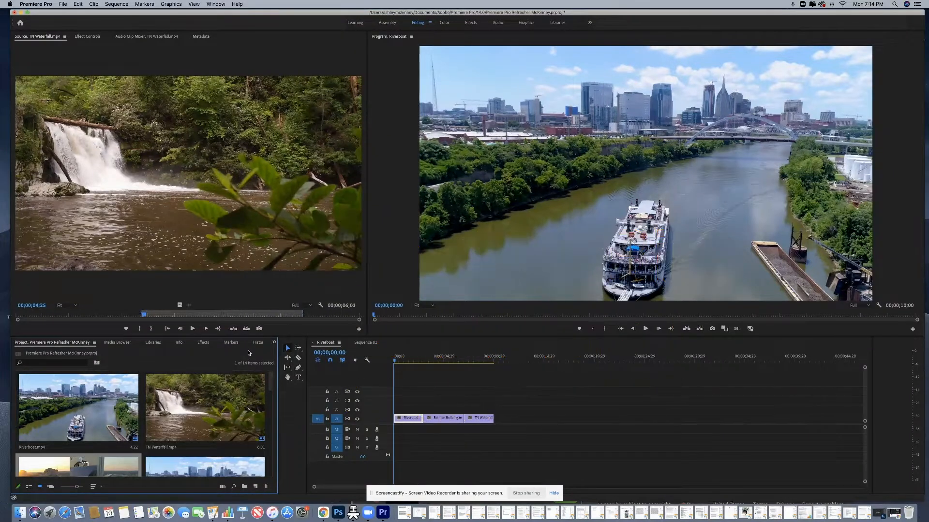
scroll(129, 392, "down", 3)
scroll(129, 391, "up", 3)
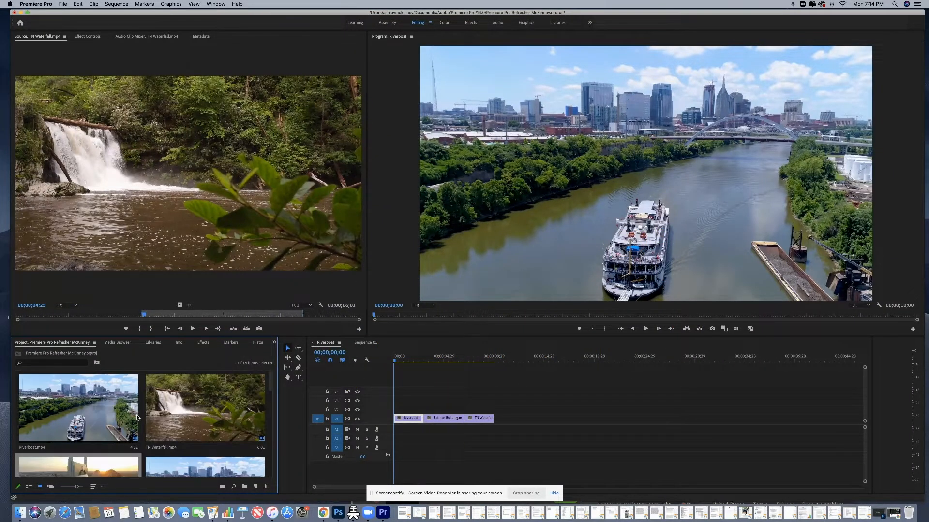
mouse_move(271, 384)
left_mouse_down()
mouse_move(277, 479)
mouse_move(278, 375)
left_mouse_up()
left_click_drag(273, 337, 187, 370)
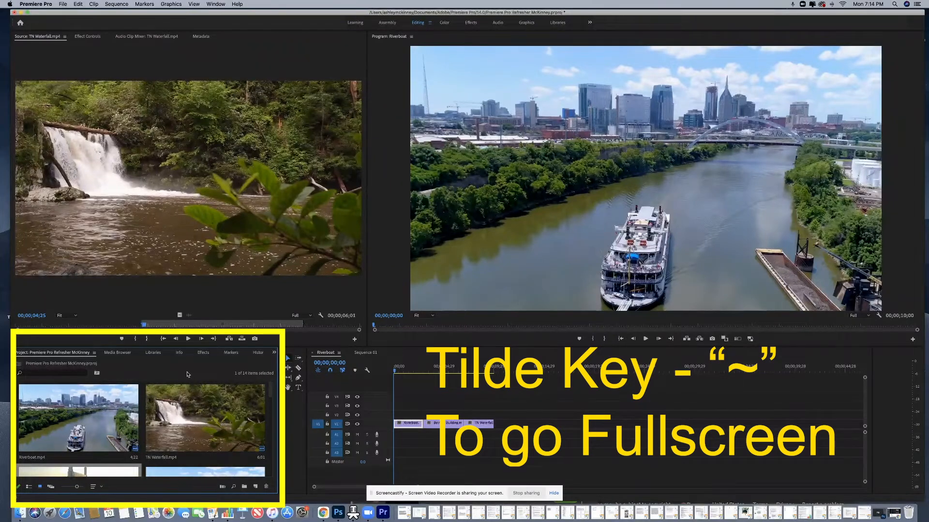
key("grave")
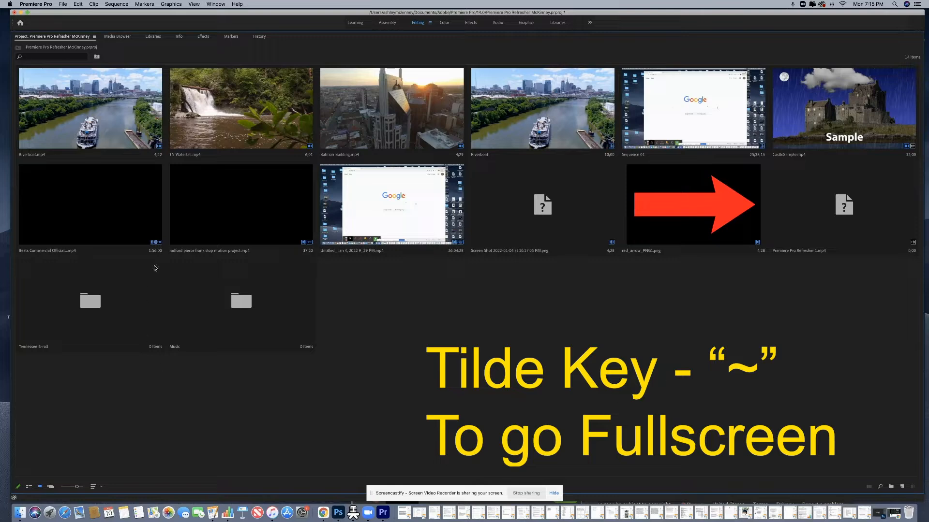
Move Riverboat.mp4, TN Waterfall.mp4 and Batman Building.mp4 together into the Tennessee B-roll bin, undoing and repeating the move once
left_click(101, 127)
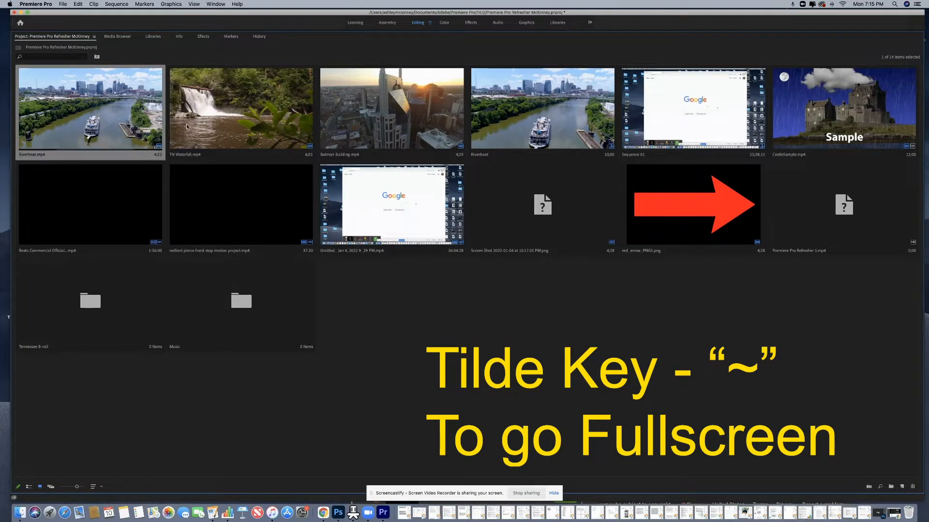
left_click(238, 130, "shift")
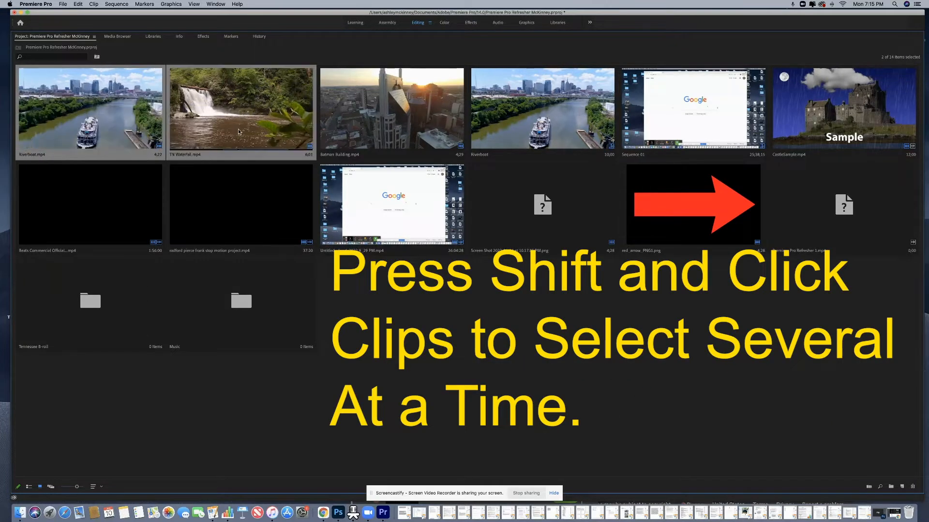
left_click(381, 142, "shift")
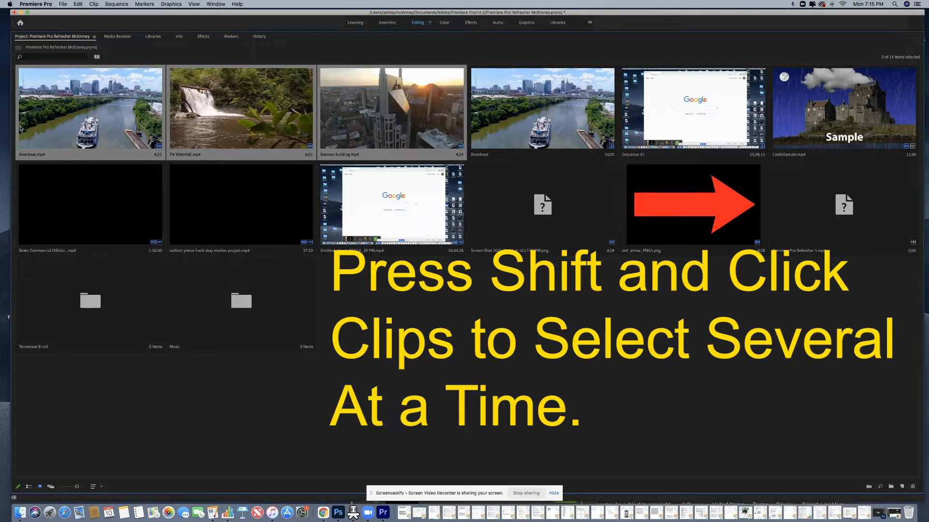
left_click_drag(261, 132, 81, 317)
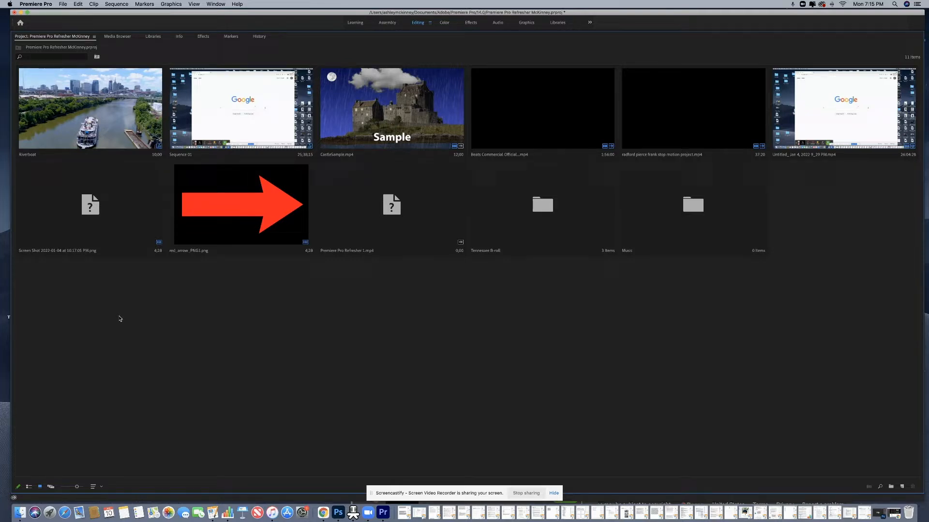
key("super+z")
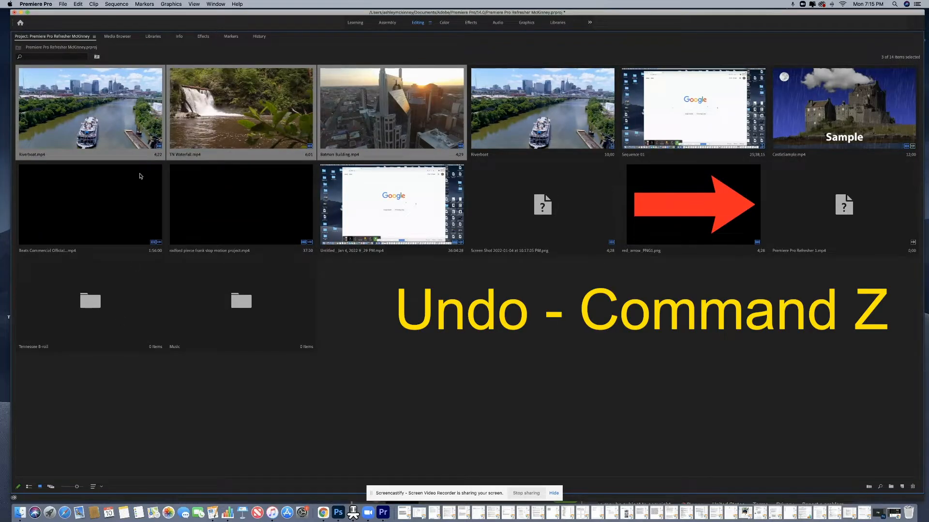
left_click_drag(112, 116, 96, 303)
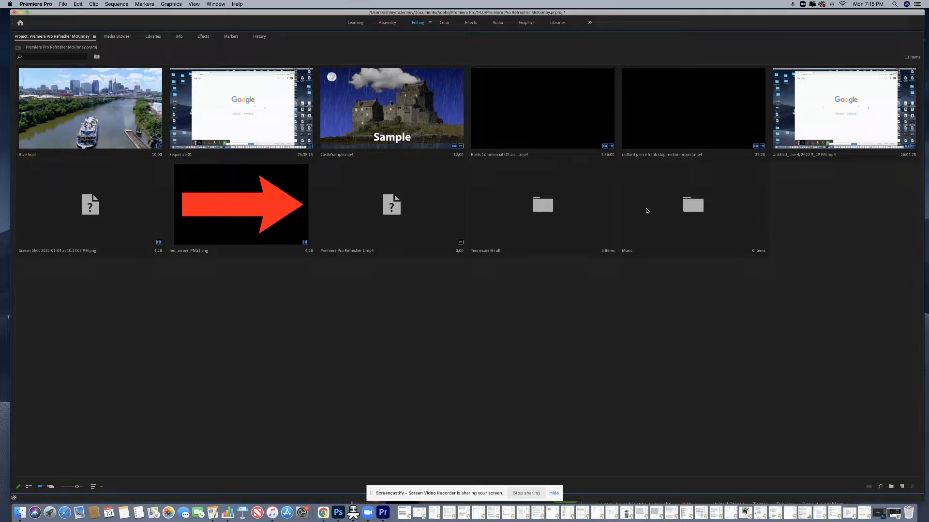
Open the Tennessee B-roll bin and move Batman Building.mp4 to the first position
double_click(546, 216)
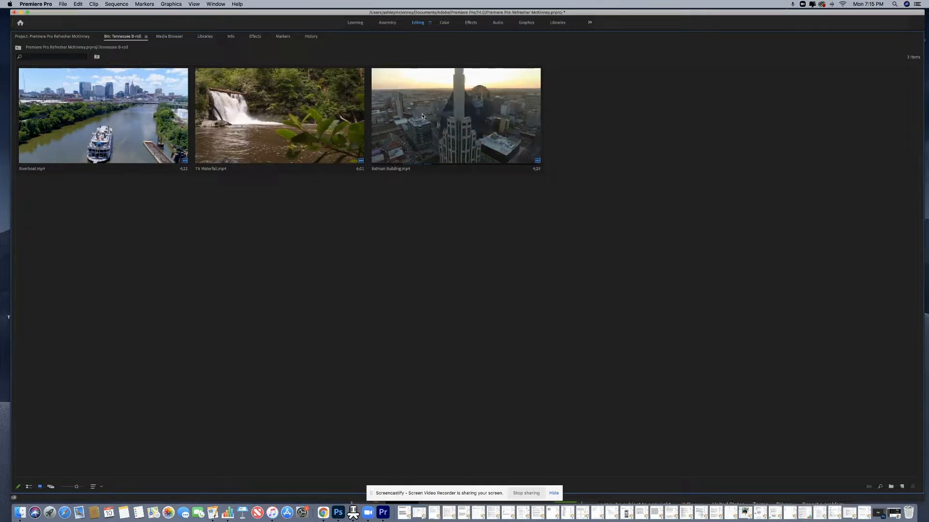
left_click(494, 118)
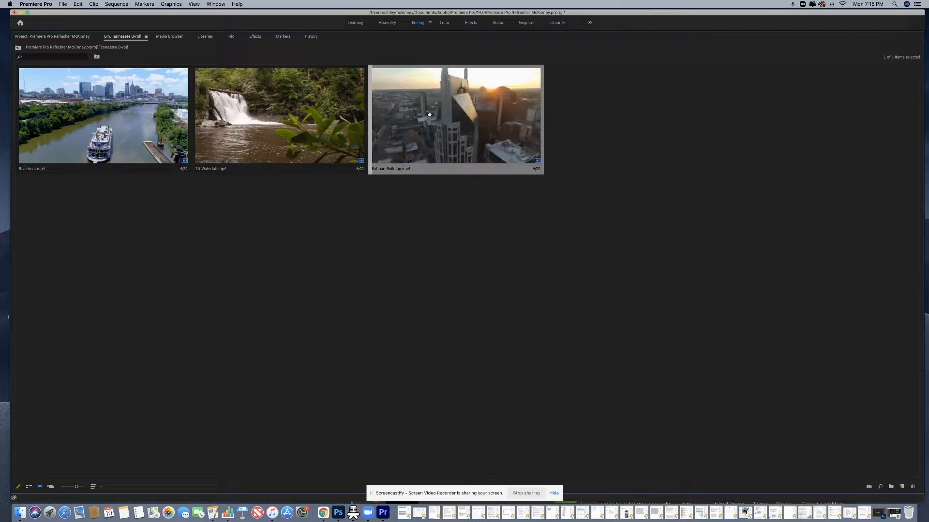
left_click_drag(127, 113, 65, 113)
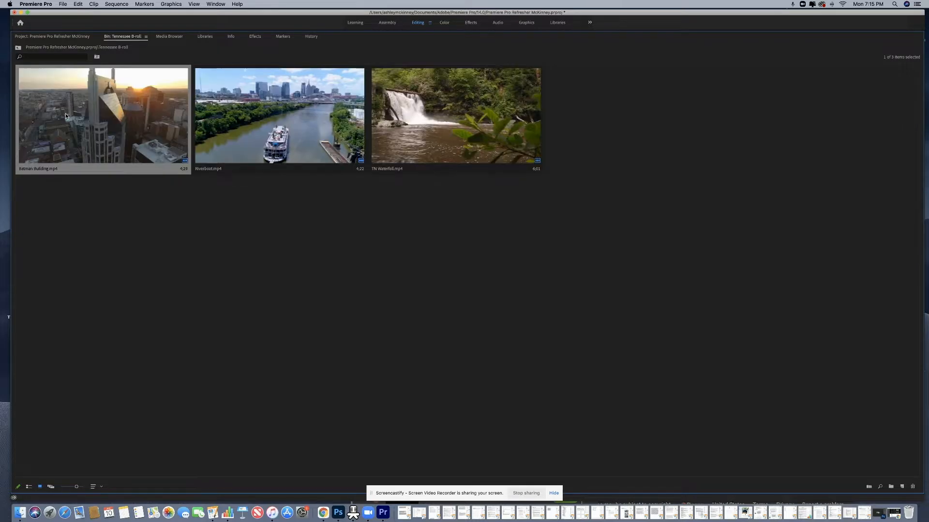
left_click(120, 238)
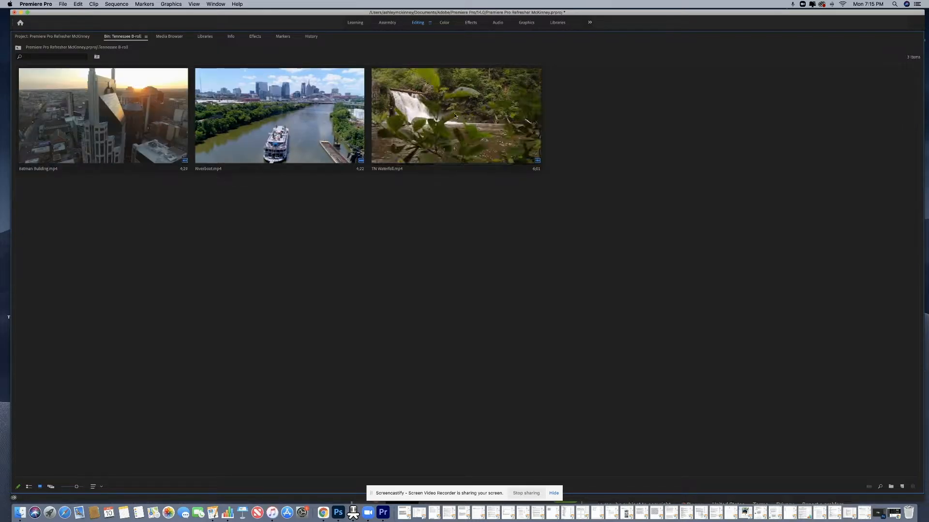
Move TN Waterfall.mp4 ahead of Riverboat.mp4 in the bin and return Riverboat.mp4 to the second position
left_click_drag(459, 116, 223, 119)
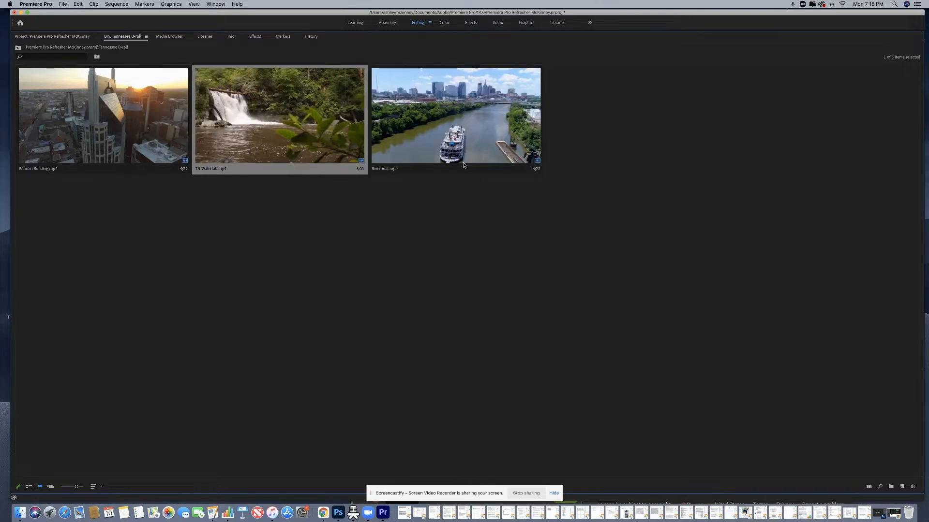
left_click(463, 189)
left_click_drag(496, 124, 237, 129)
left_click(241, 244)
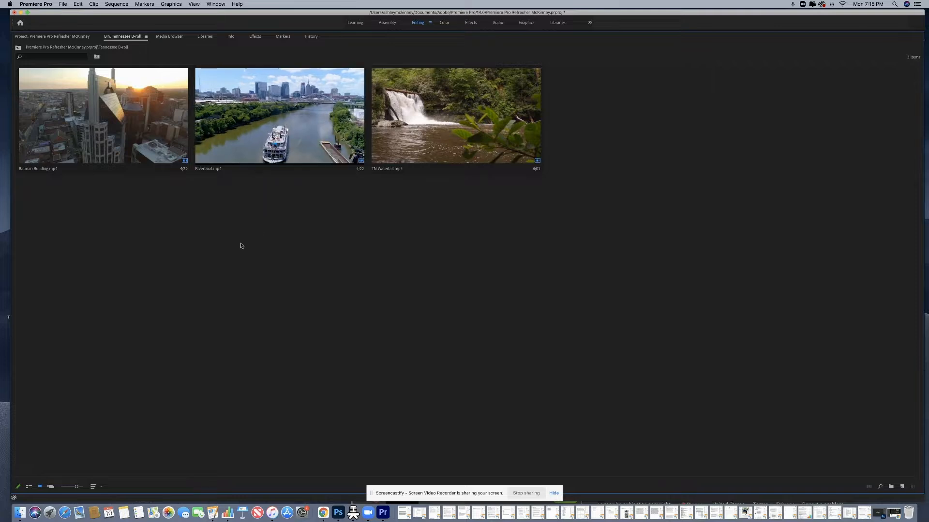
Place TN Waterfall.mp4 second in the bin, between Batman Building.mp4 and Riverboat.mp4
left_click(441, 117)
left_click_drag(441, 118, 240, 114)
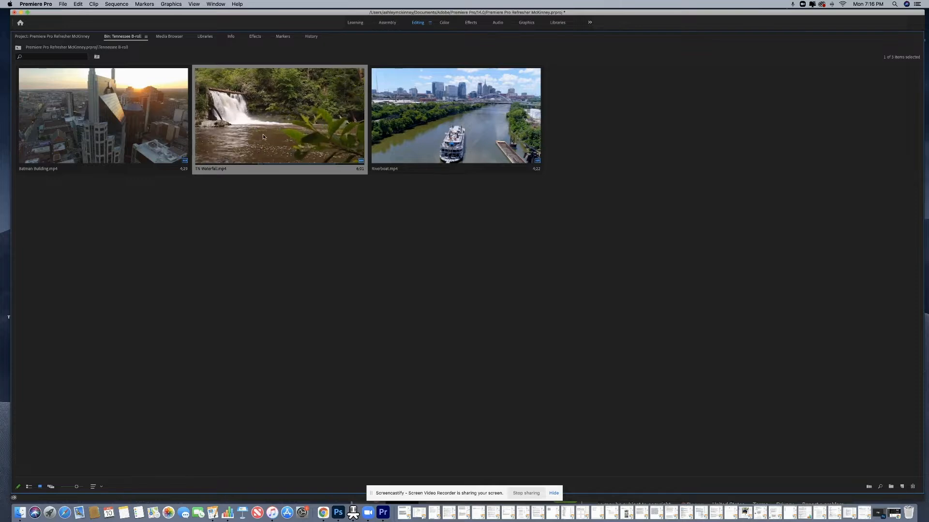
left_click(333, 274)
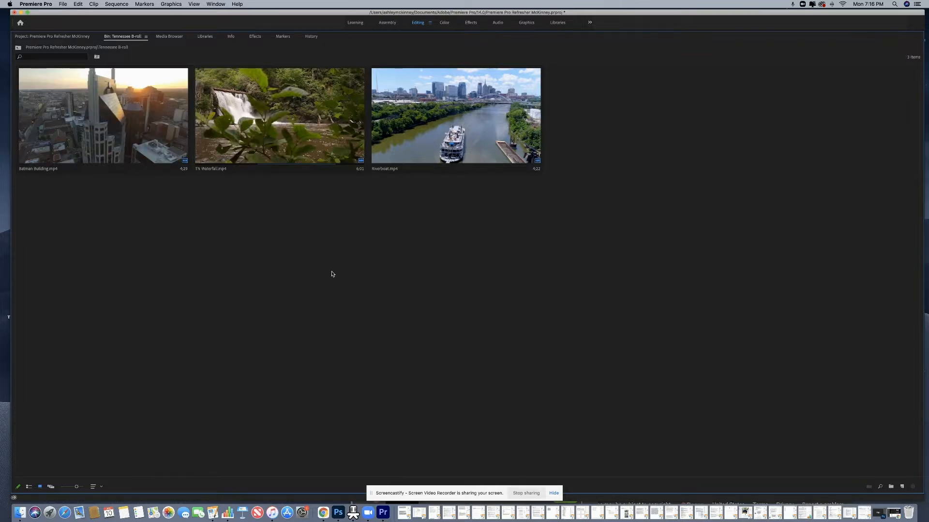
Restore the maximized Tennessee B-roll bin panel to its normal size in the editing layout
key("grave")
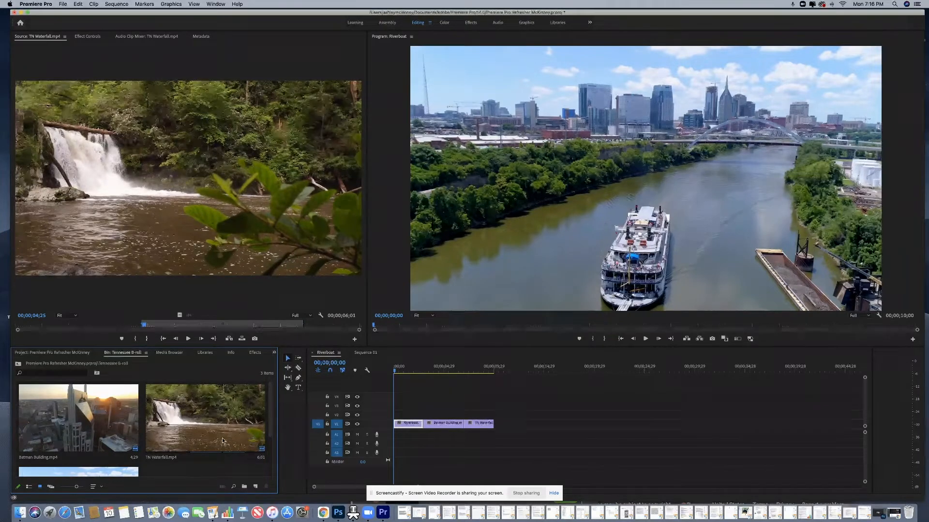
scroll(223, 441, "down", 2)
scroll(223, 440, "up", 2)
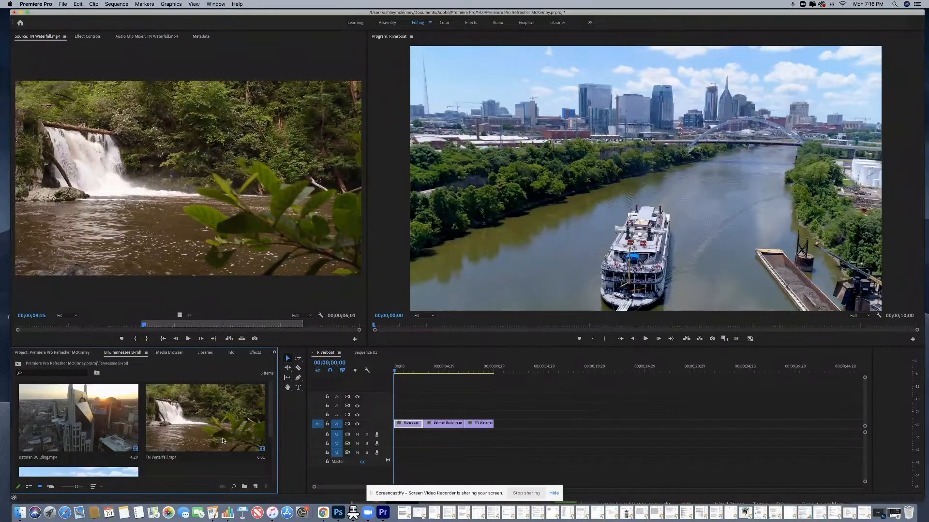
Set the playhead of the Riverboat sequence to 00;00;00;19 in the timeline
left_click(400, 375)
key("space")
mouse_move(401, 375)
left_mouse_down()
mouse_move(434, 375)
mouse_move(401, 375)
left_mouse_up()
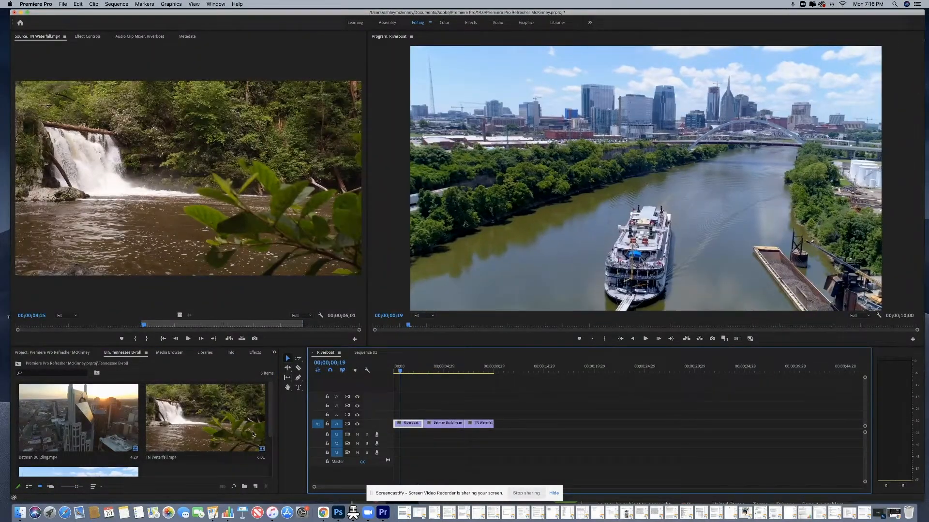
Look through the Tennessee B-roll bin's clips, close the bin panel and return to the main project panel
scroll(272, 428, "down", 1)
left_click_drag(272, 429, 271, 462)
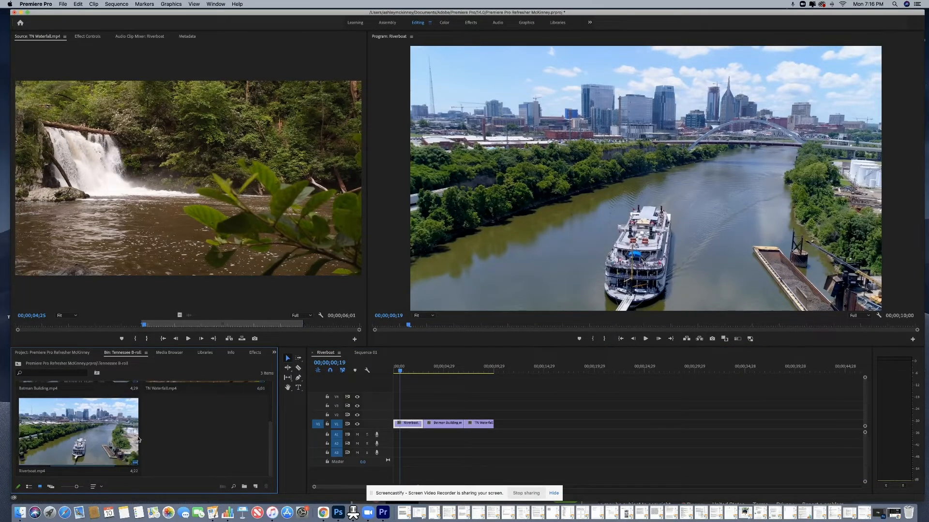
scroll(205, 440, "up", 3)
scroll(205, 440, "down", 3)
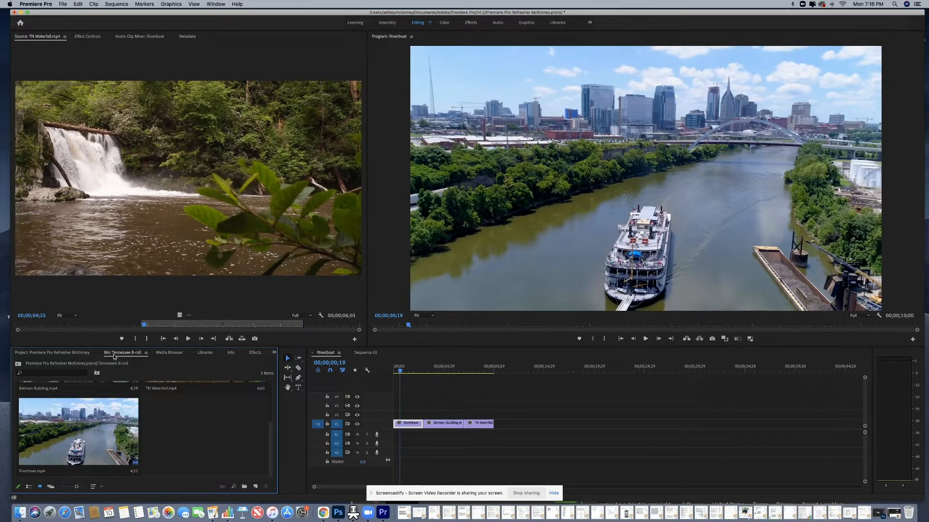
left_click(148, 354)
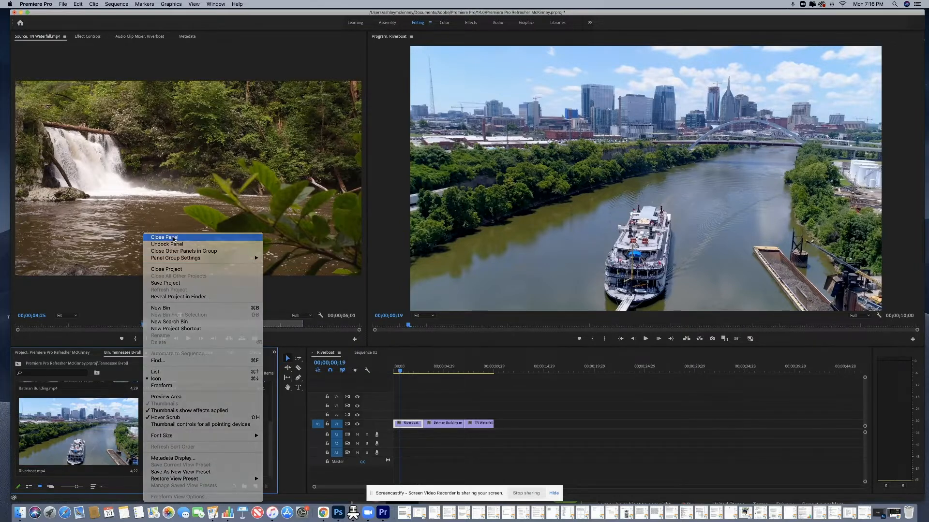
left_click(157, 238)
left_click(66, 353)
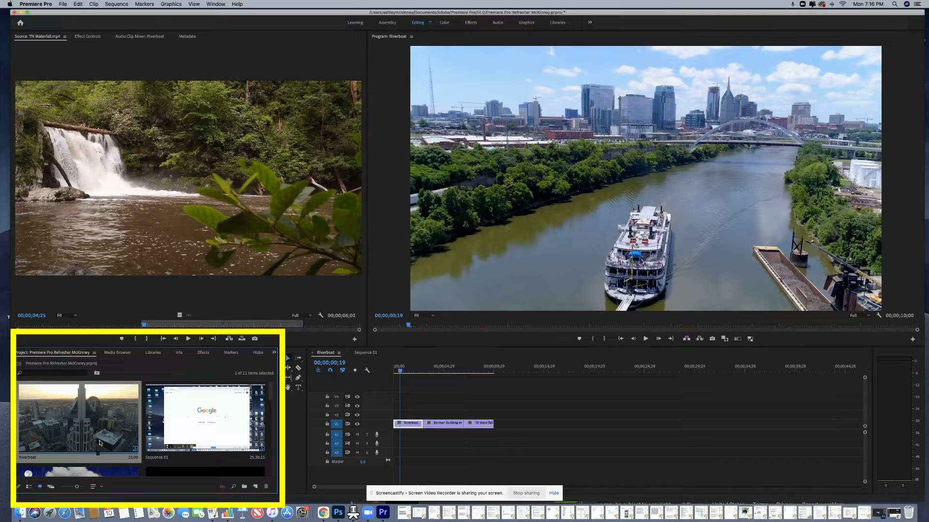
Show the project items as a list and select the Riverboat and Sequence 01 sequences in turn
left_click(29, 487)
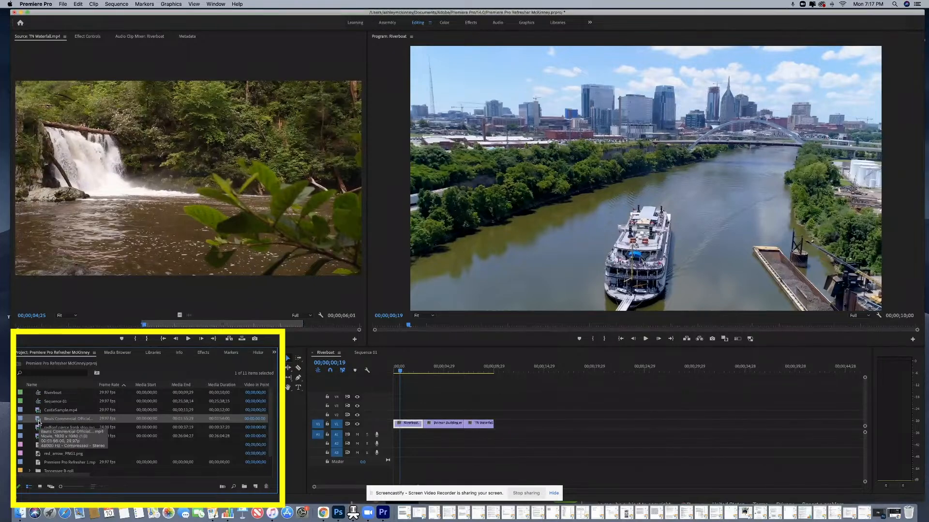
left_click(49, 393)
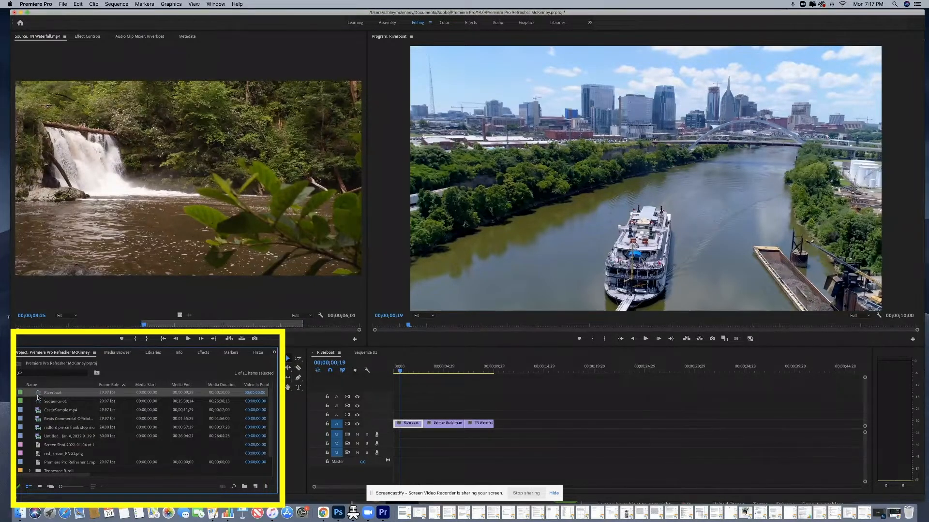
left_click(53, 394)
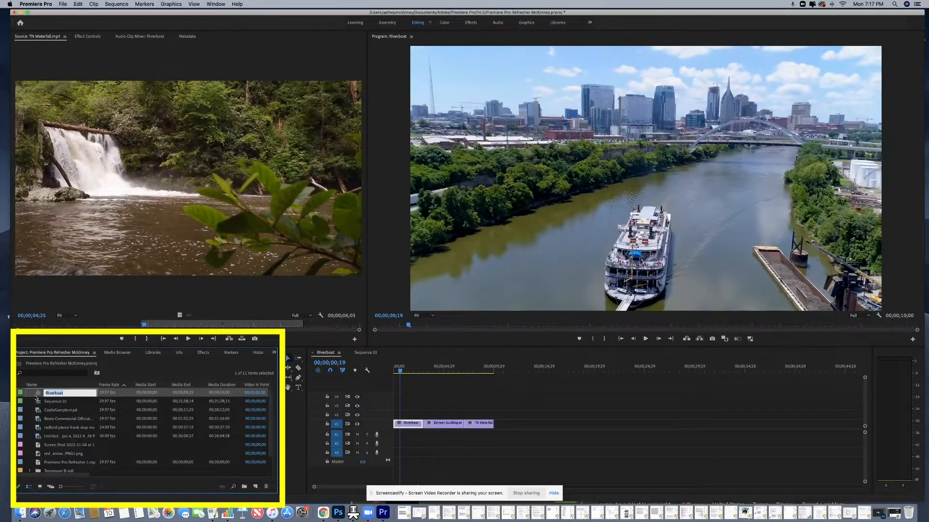
left_click(37, 395)
left_click(39, 400)
left_click(38, 394)
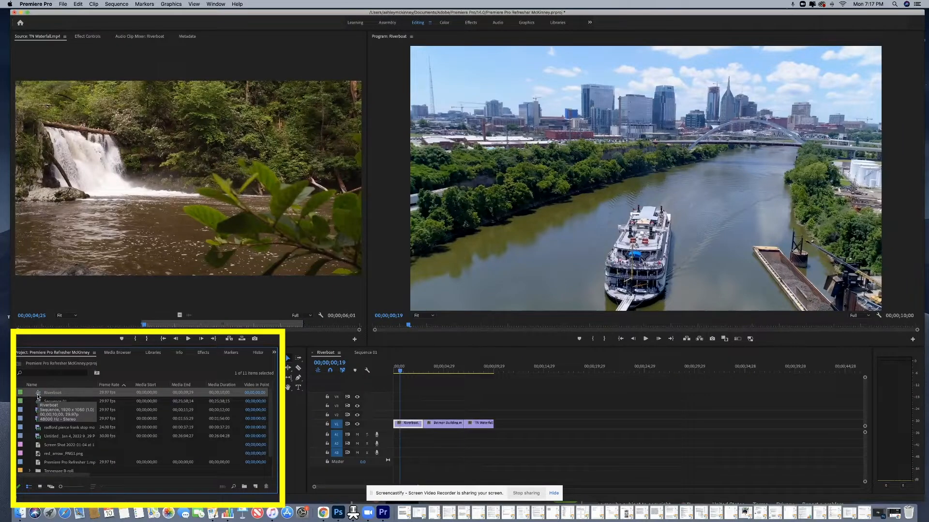
left_click(56, 404)
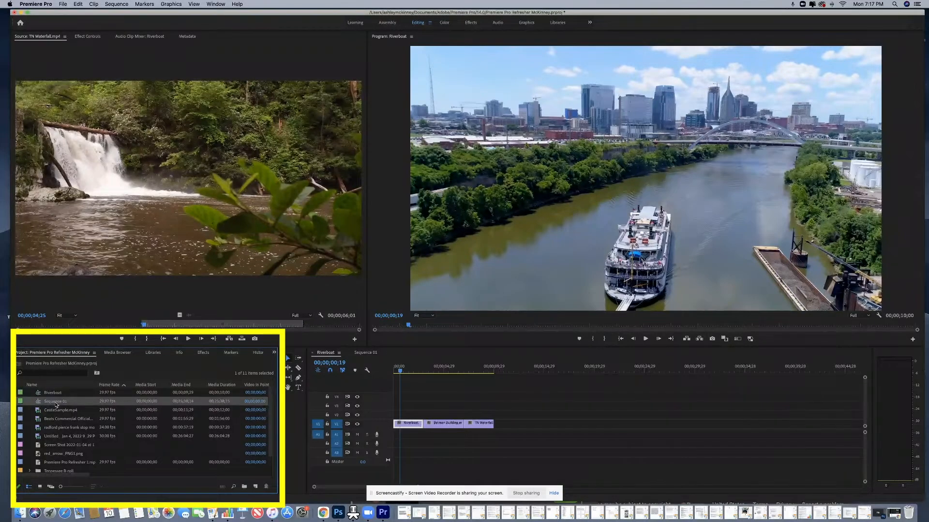
Close both open sequences, Riverboat and Sequence 01, in the timeline
left_click(547, 401)
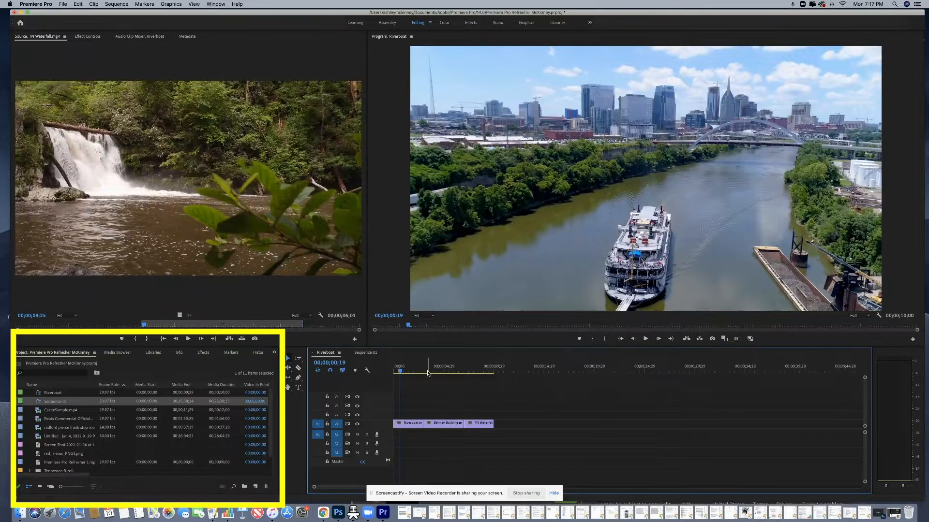
left_click(313, 353)
left_click(313, 353)
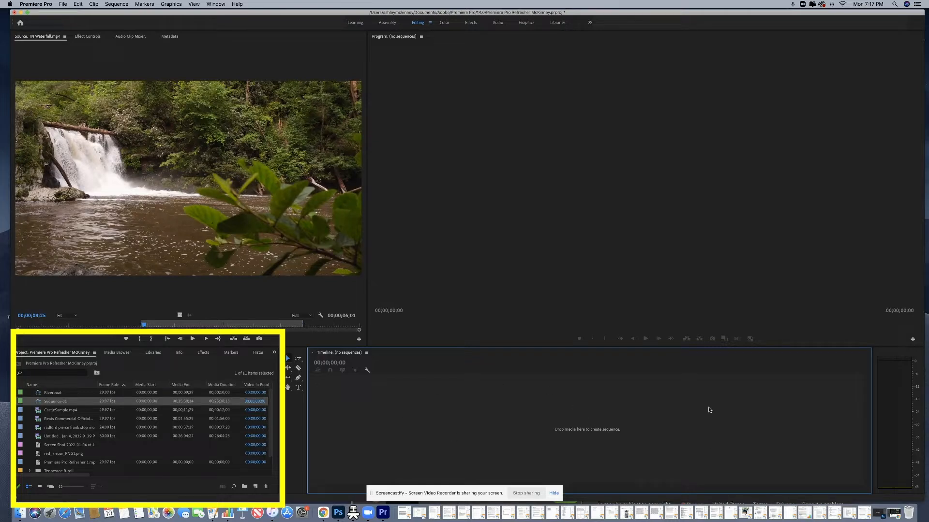
left_click(638, 250)
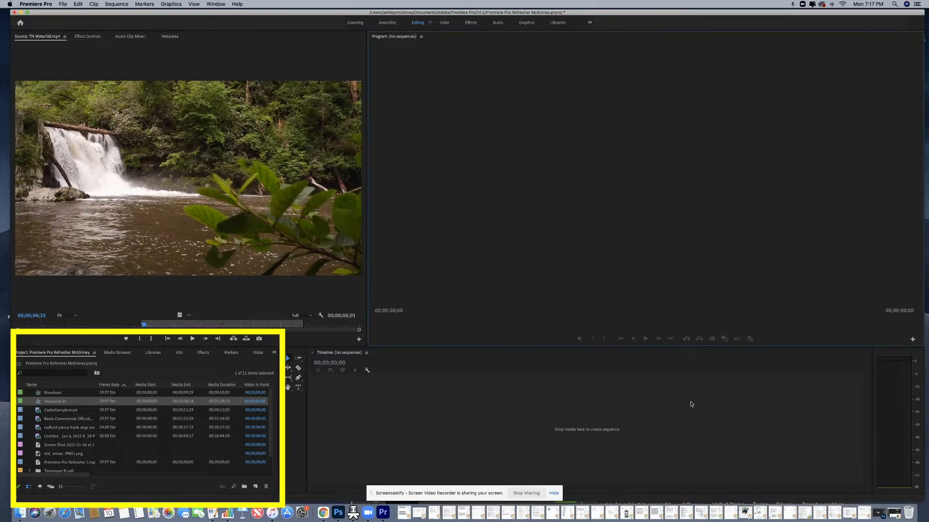
Reopen the Riverboat sequence from the project list and set its playhead to 00;00;00;07
left_click(53, 395)
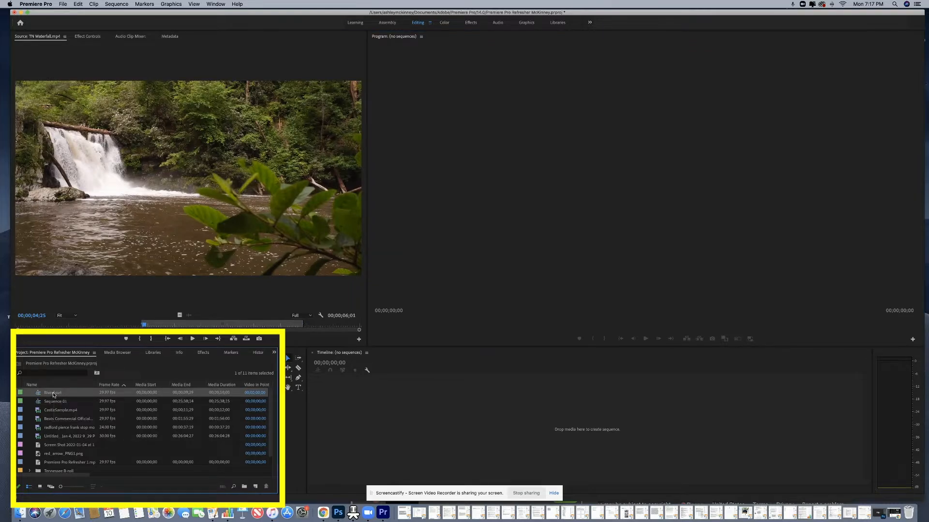
key("Down")
double_click(39, 393)
left_click_drag(428, 375, 396, 373)
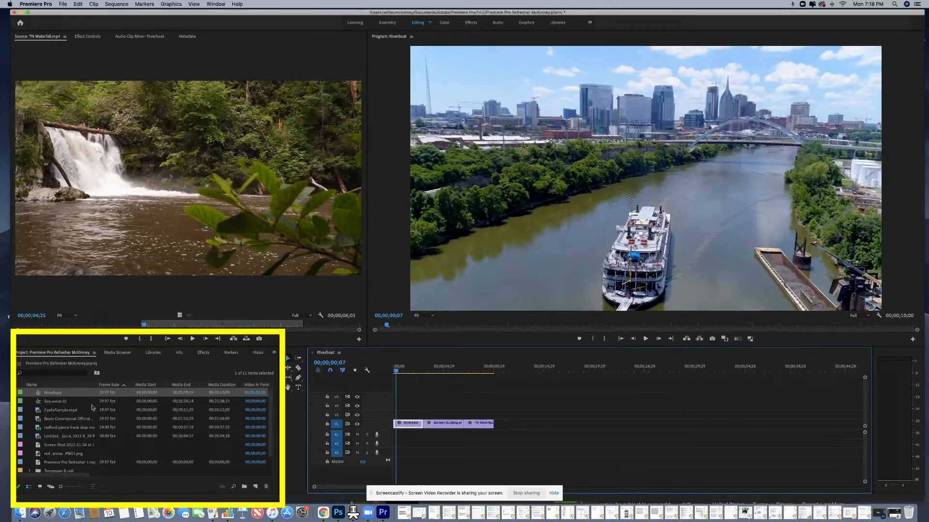
Rename the Riverboat sequence as Tennessee Travel Promo in the project list and select Sequence 01
left_click(68, 394)
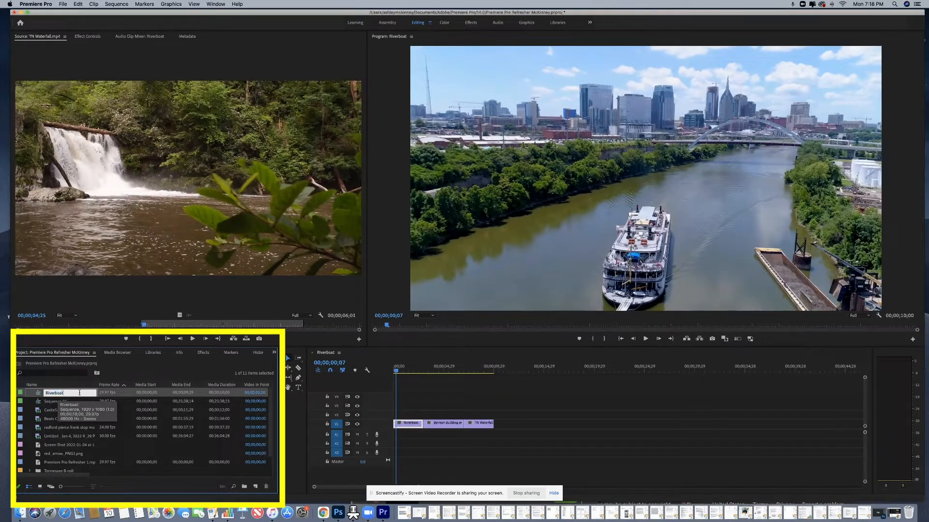
left_click_drag(79, 393, 47, 393)
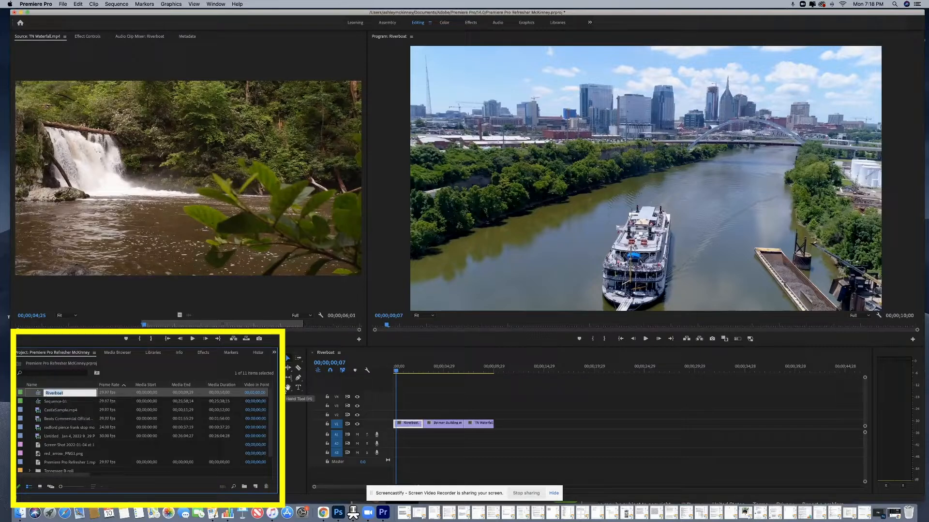
type("Tennessee Travel Promo")
left_click(49, 400)
left_click(59, 394)
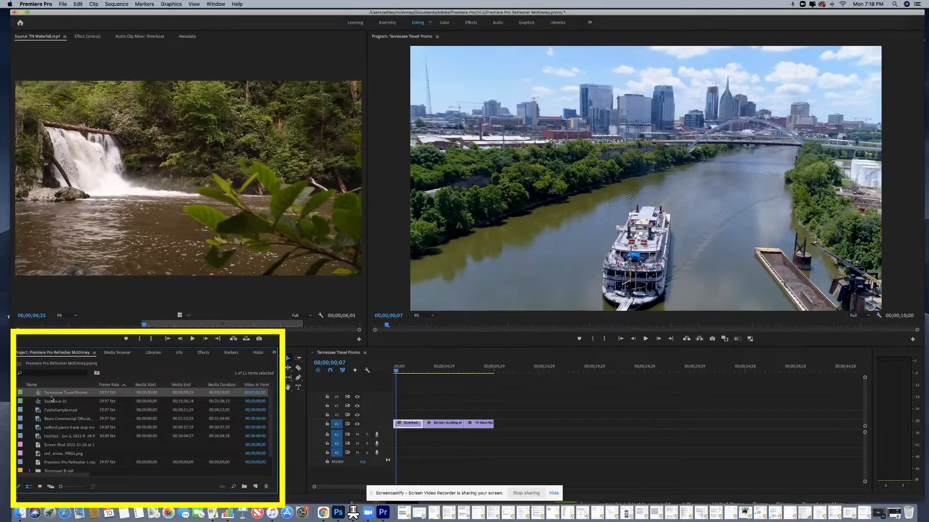
left_click(51, 395)
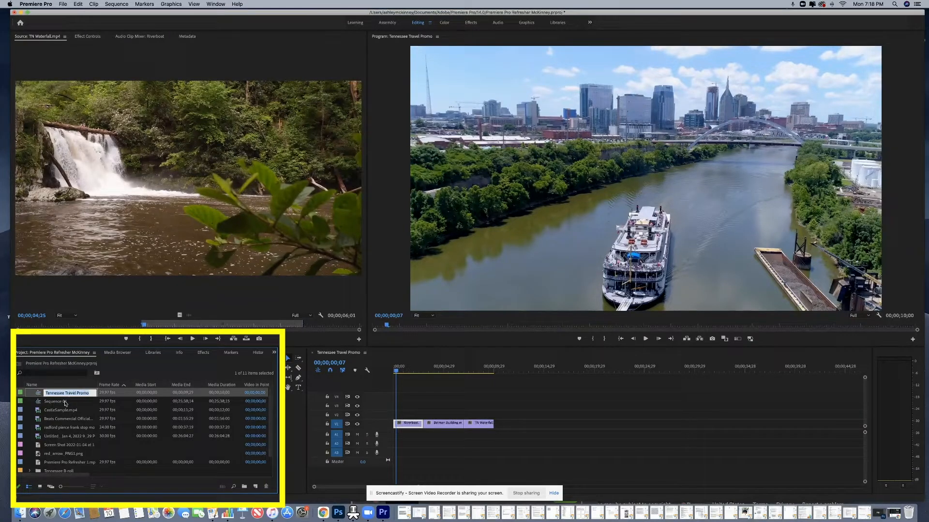
left_click(64, 402)
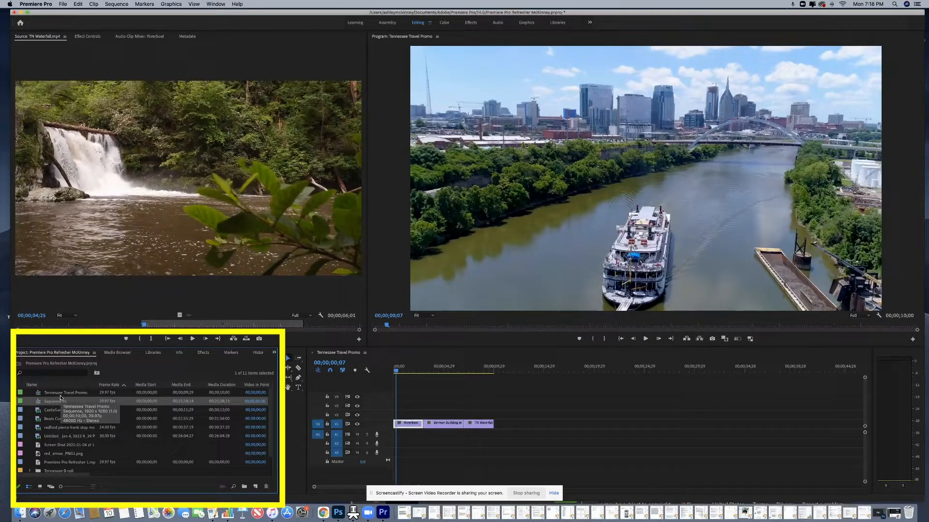
Scrub the TN Waterfall.mp4 source clip to 00;00;02;17, shuttle it backward and forward, and stop at 00;00;07;09
left_click(129, 239)
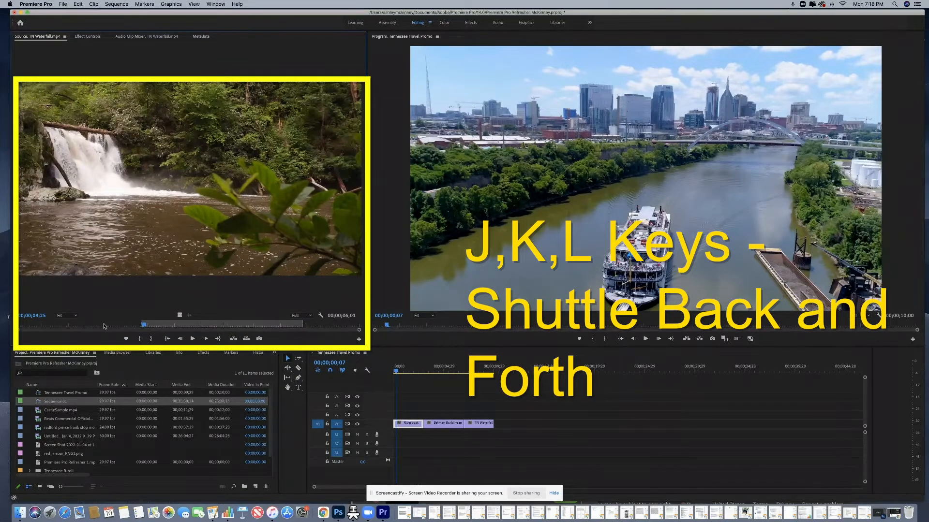
left_click_drag(106, 325, 86, 329)
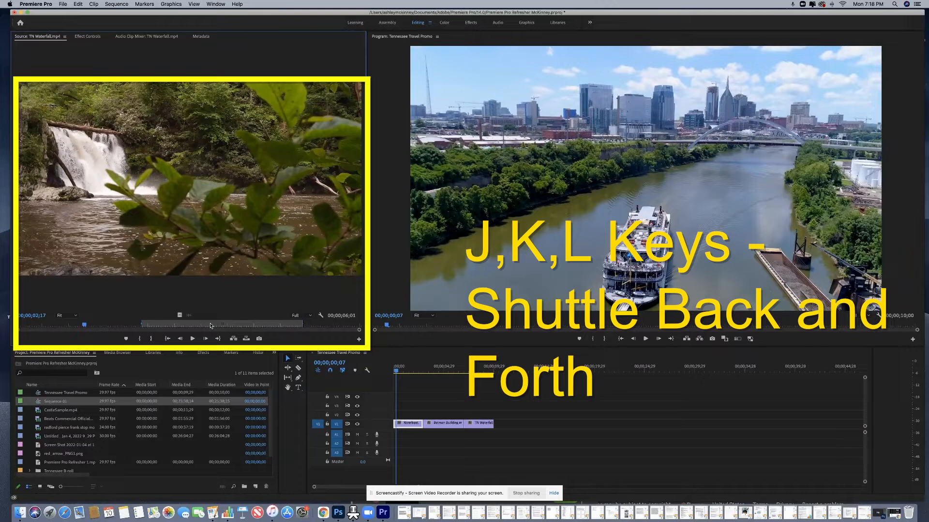
key("j")
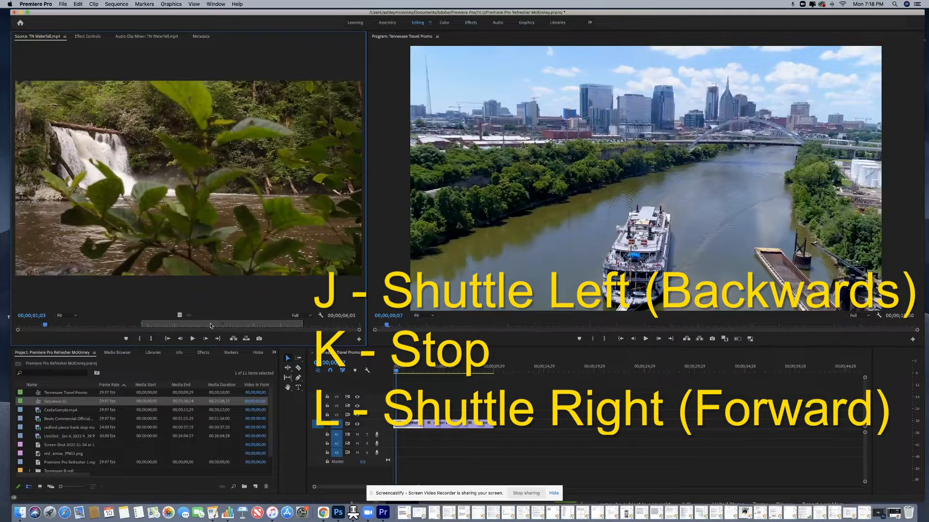
key("j")
key("l")
key("l")
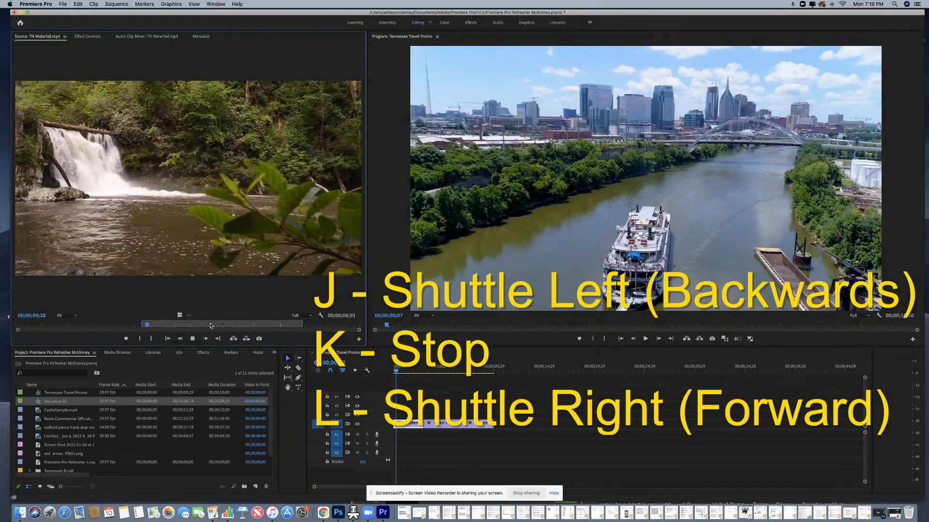
key("k")
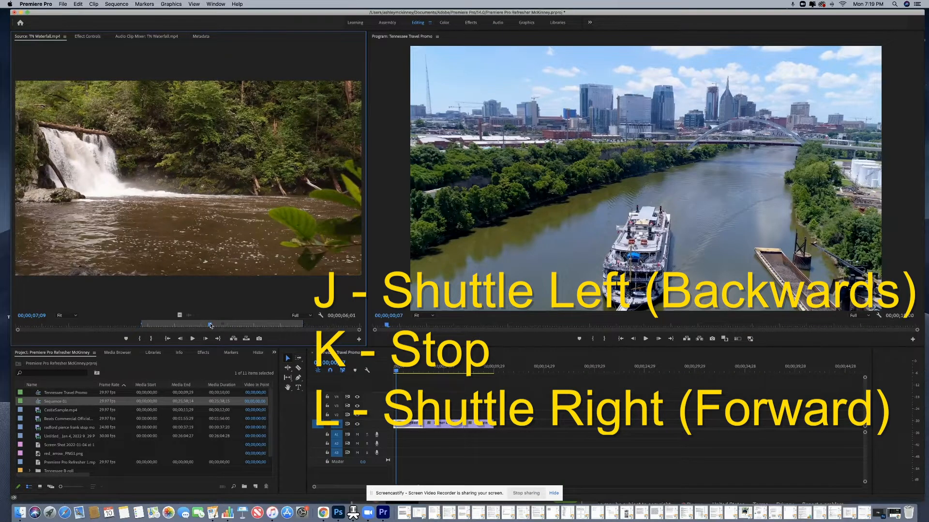
Shuttle the TN Waterfall.mp4 source clip back to 00;00;01;03, play it forward, and stop at 00;00;07;00
key("j")
key("j")
key("j")
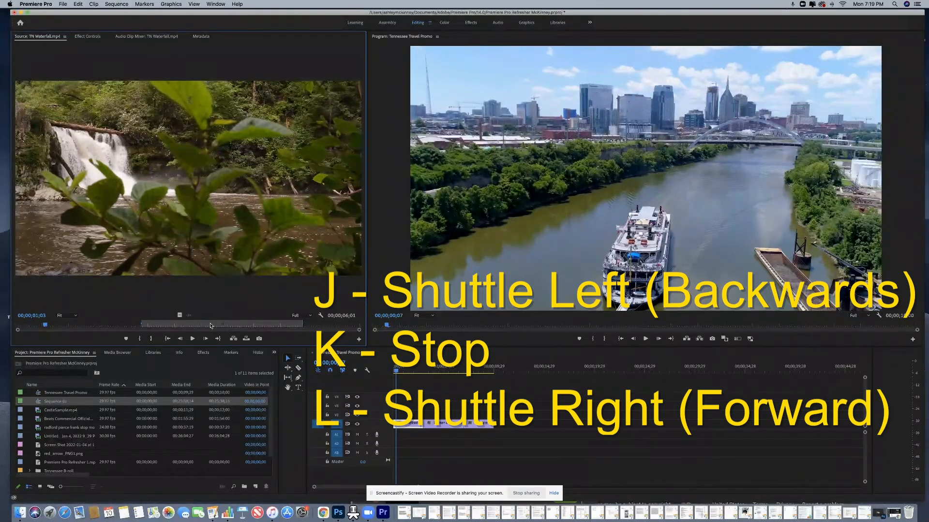
key("l")
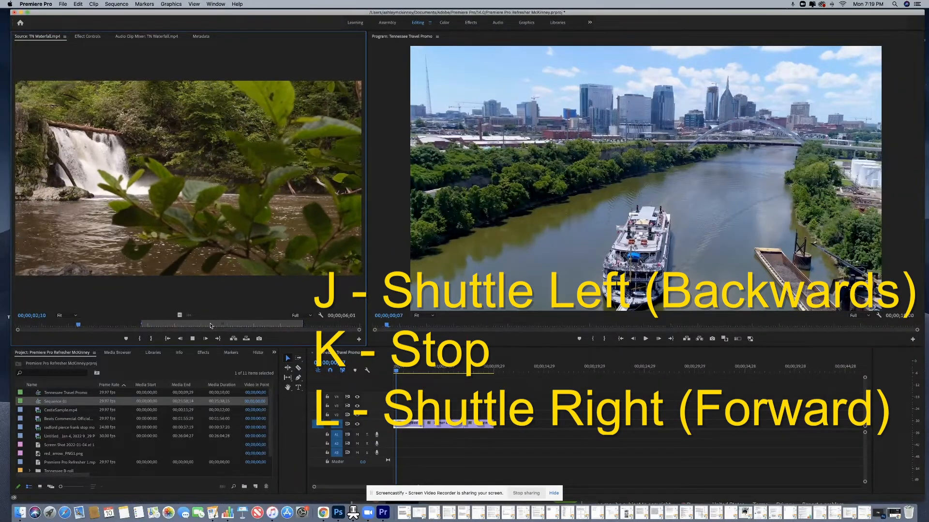
key("l")
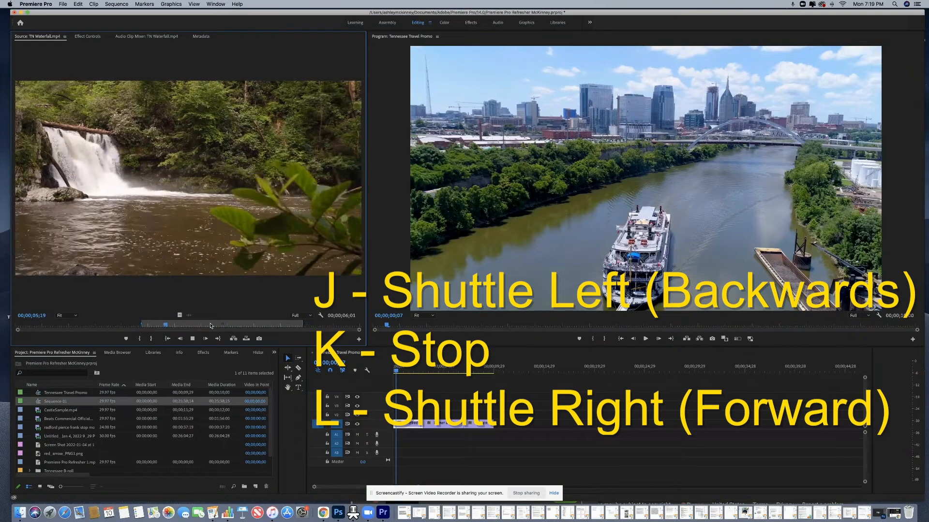
key("k")
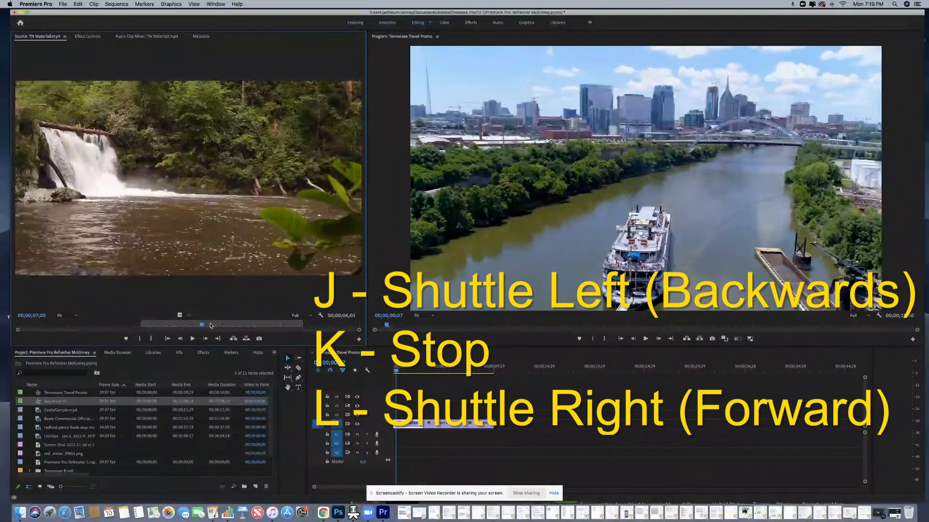
Set the Tennessee Travel Promo playhead to 00;00;01;09, shuttle the sequence backward and forward, and stop in the Batman Building clip
left_click(405, 370)
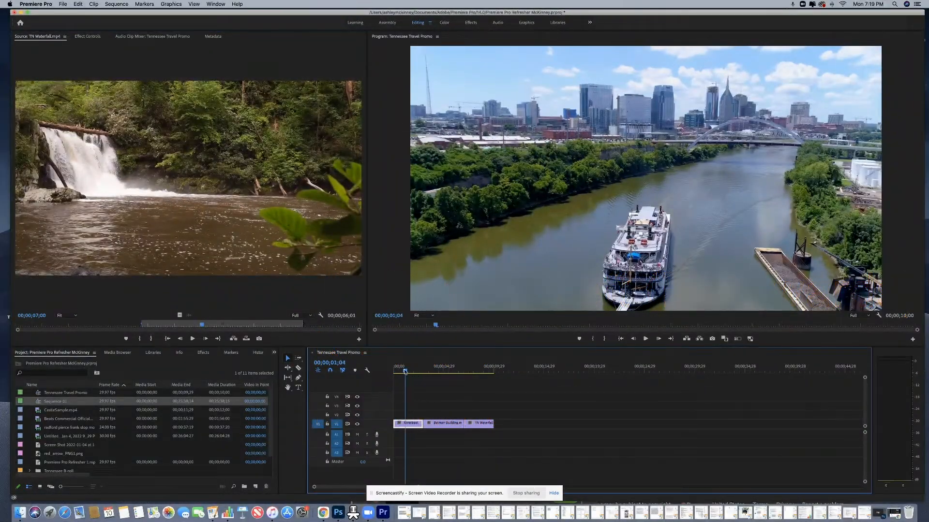
mouse_move(405, 372)
left_mouse_down()
mouse_move(455, 371)
mouse_move(409, 374)
left_mouse_up()
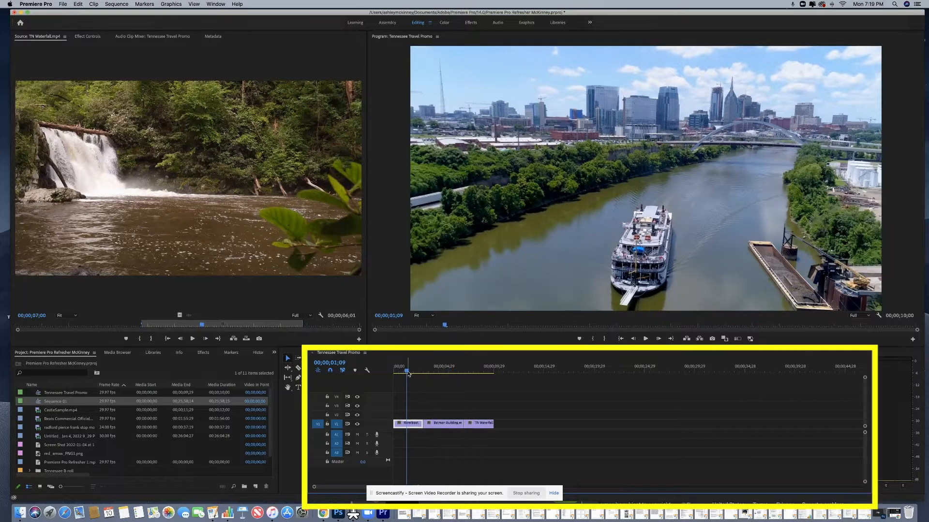
key("j")
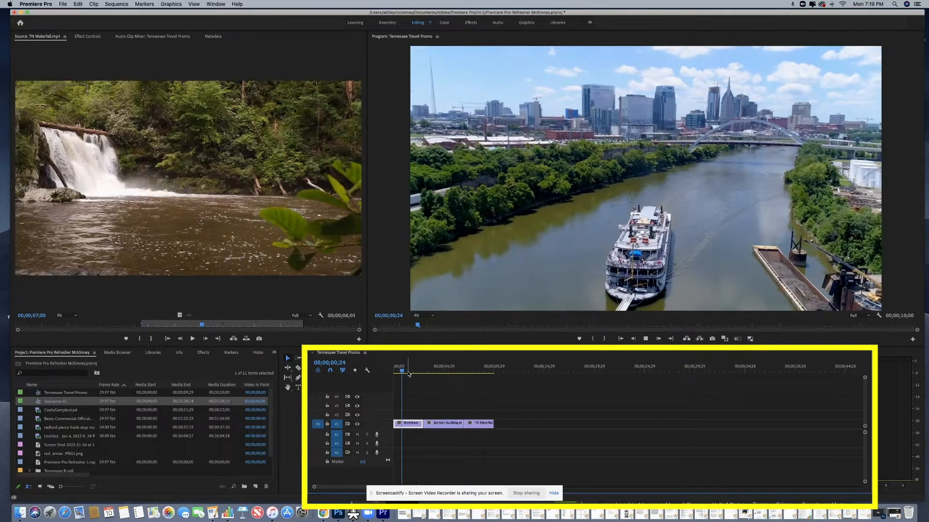
key("l")
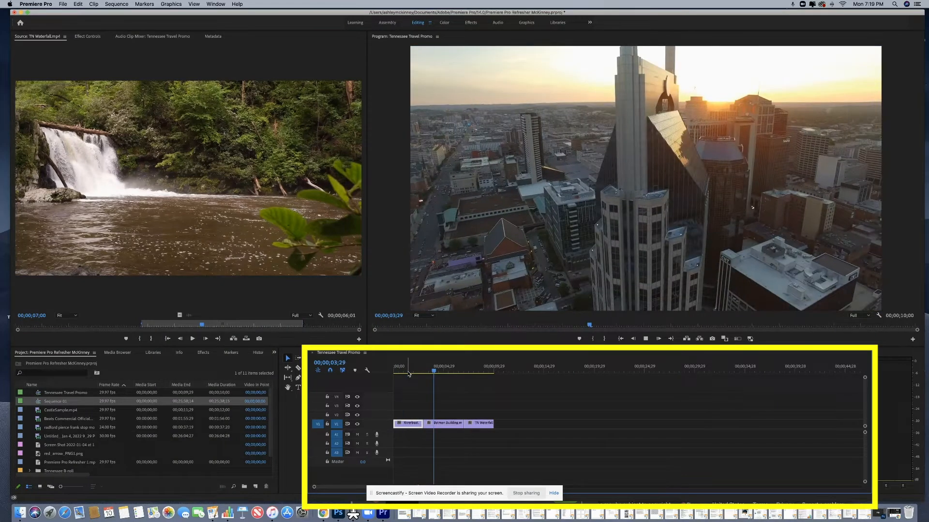
key("k")
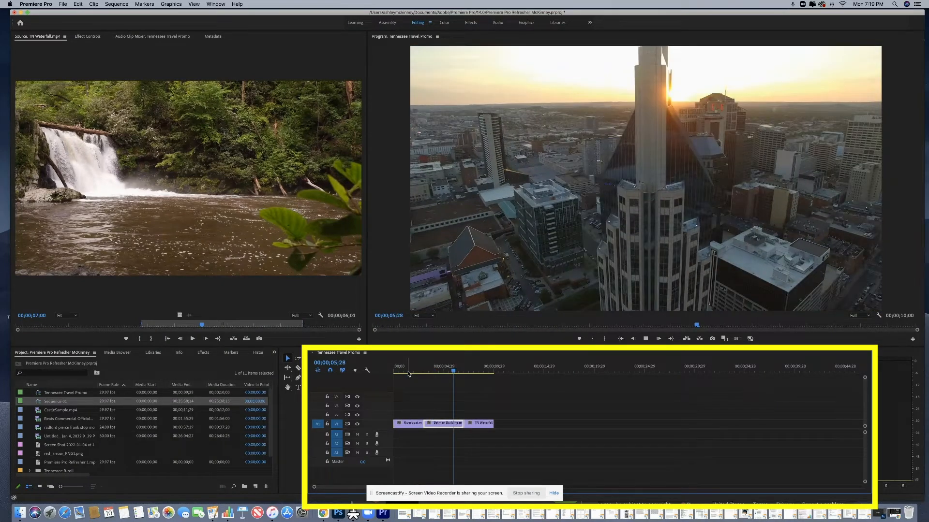
Return the playhead to the start of the Tennessee Travel Promo sequence and play it from there
key("Home")
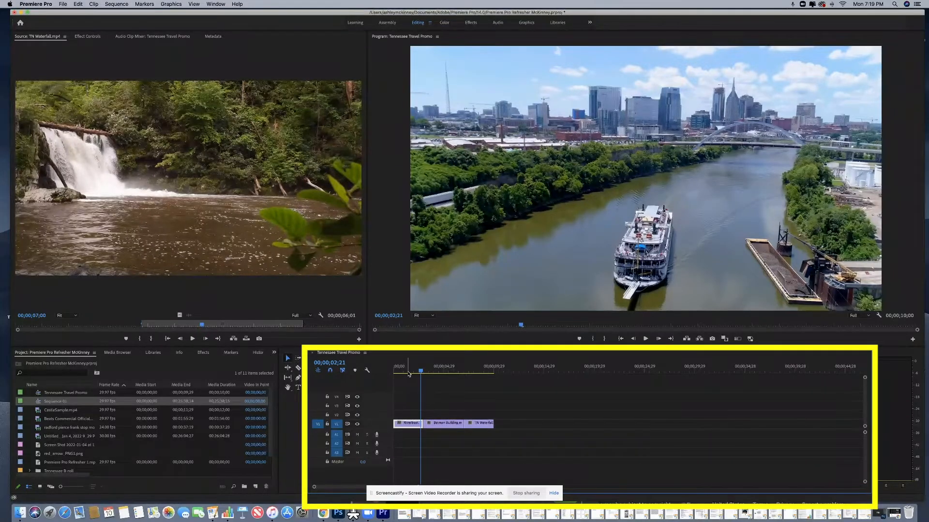
key("space")
key("Home")
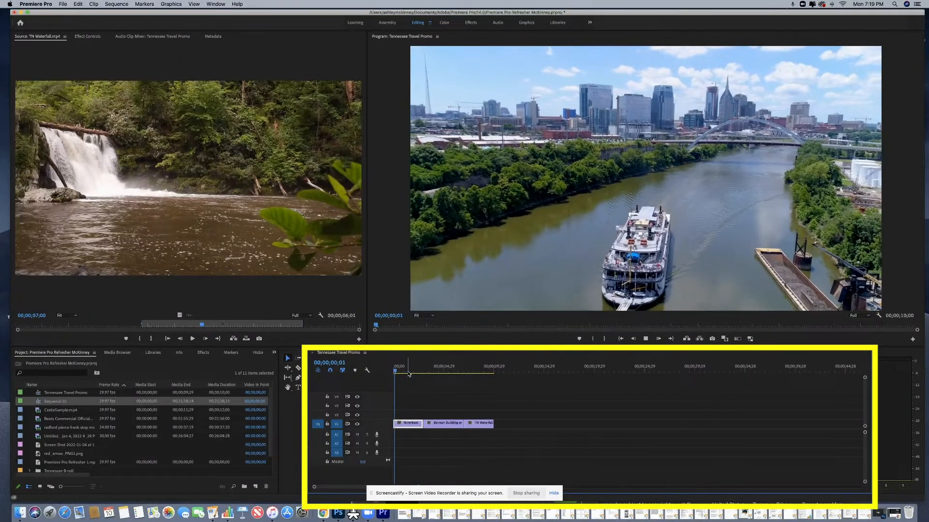
Shuttle the Tennessee Travel Promo sequence backward, stop at 00;00;03;22, and scrub the playhead to 00;00;04;17
key("space")
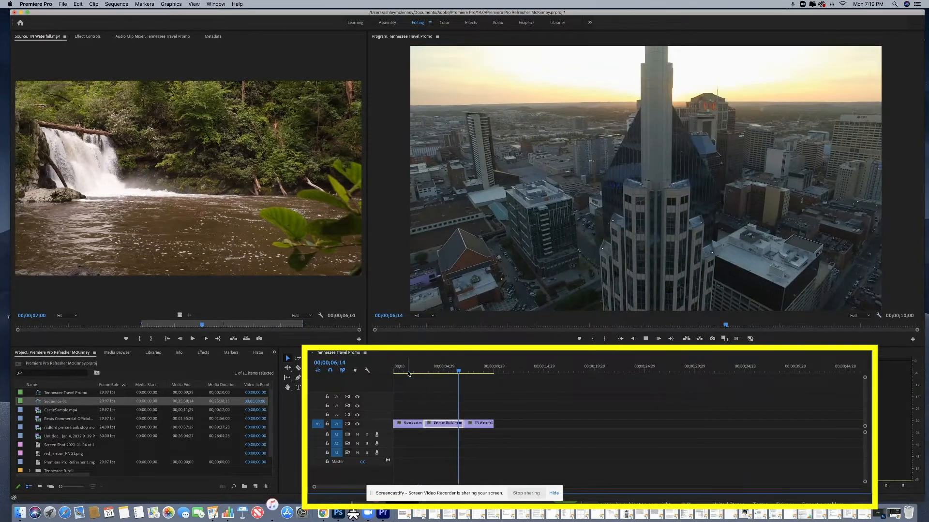
key("j")
key("k")
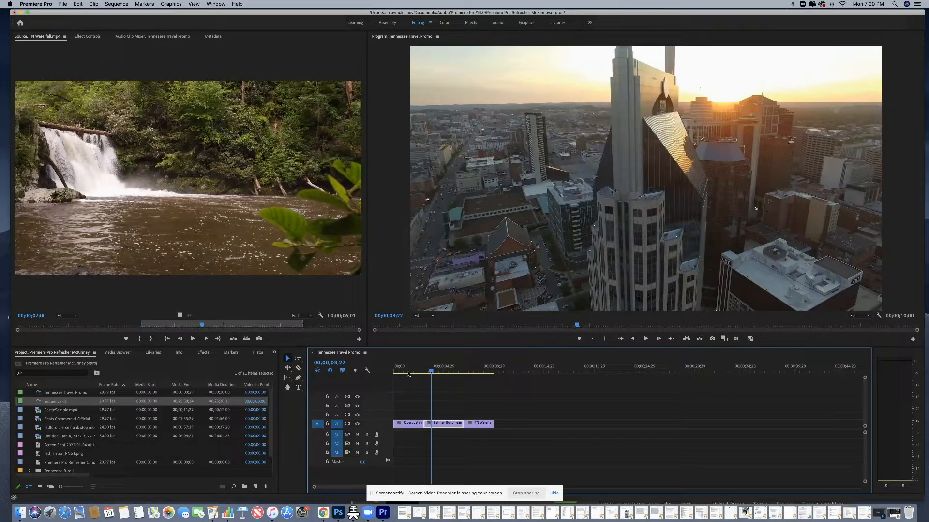
left_click(418, 372)
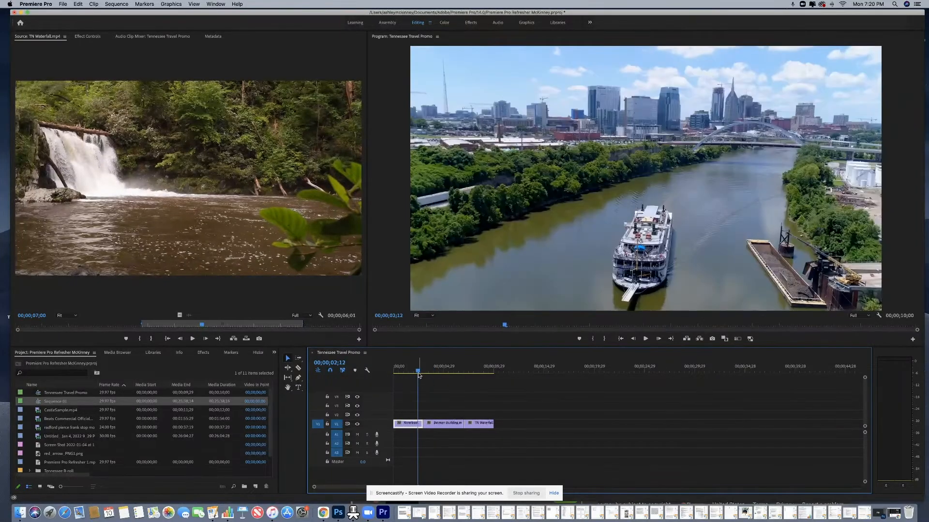
left_click_drag(425, 371, 439, 371)
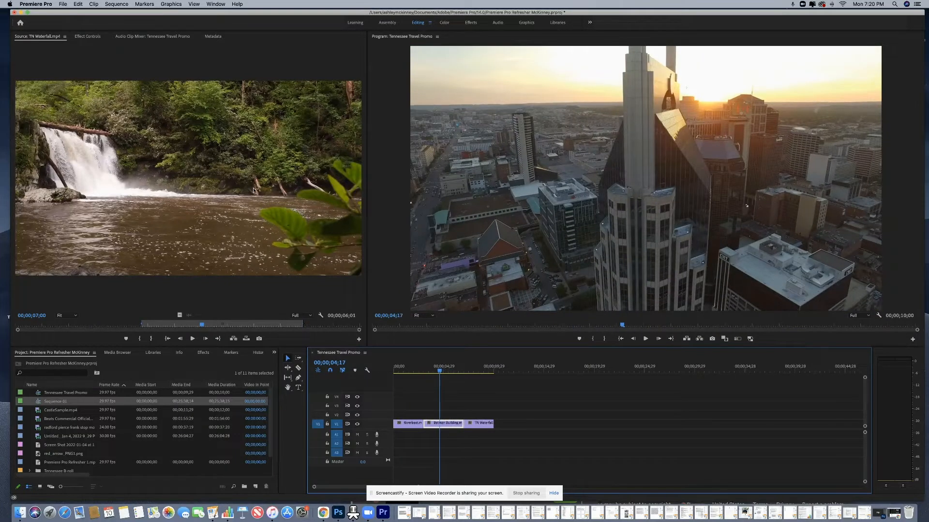
Open the stop motion project clip in the source monitor and scrub it to 00:00:10:21
left_click(251, 191)
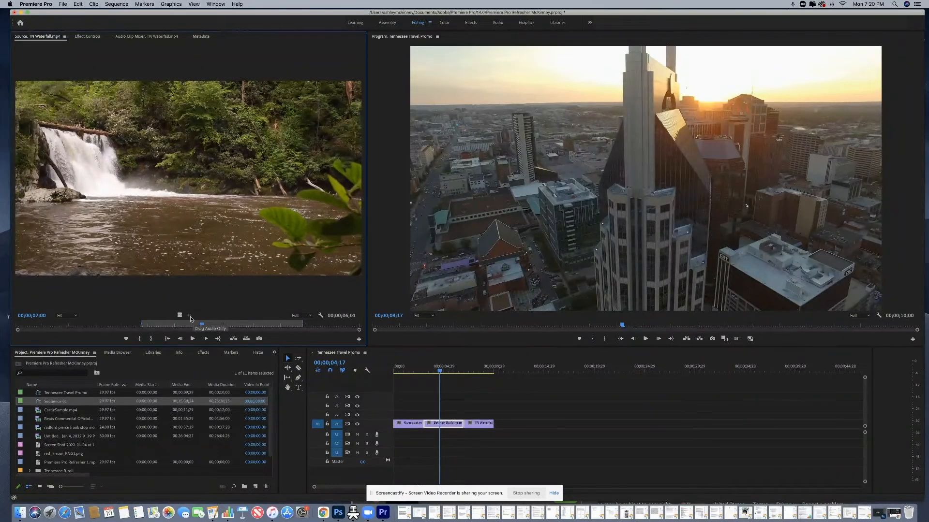
double_click(52, 429)
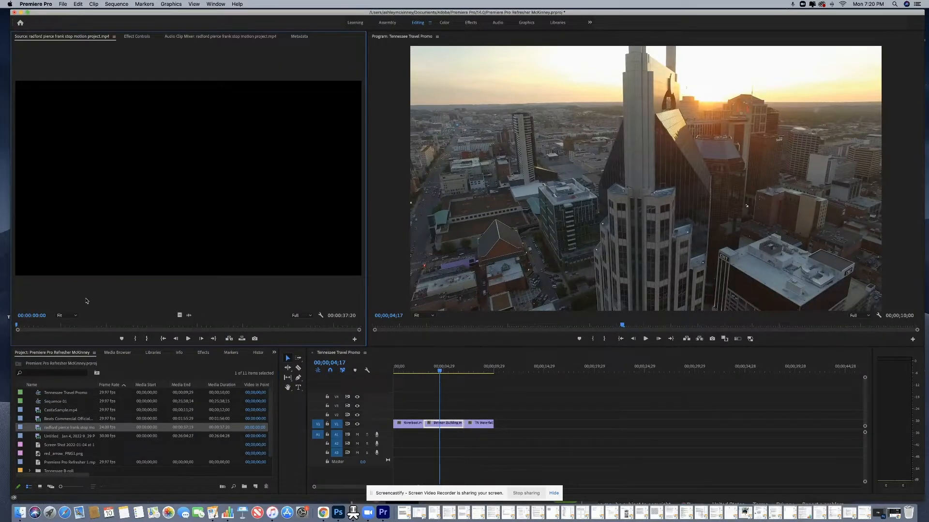
left_click_drag(76, 327, 116, 327)
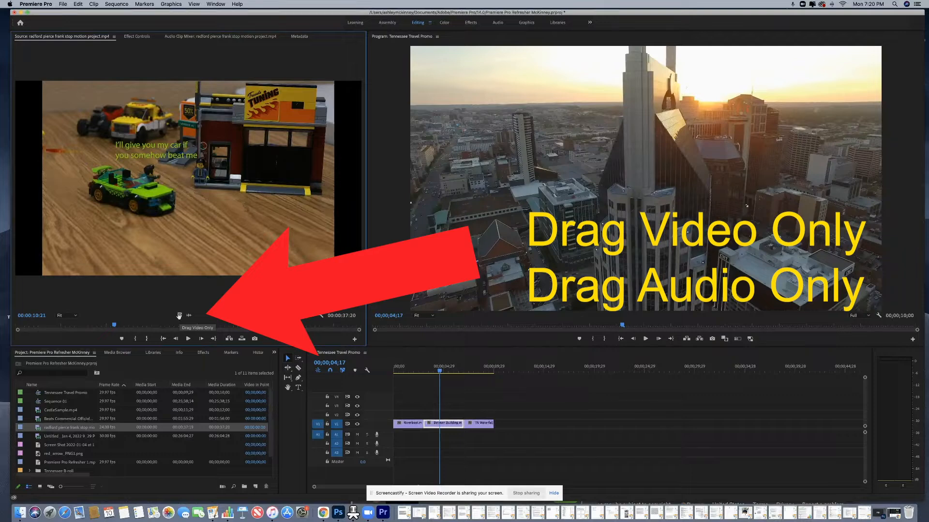
Place only the stop motion clip's video on track V1 beyond the TN Waterfall clip, and delete it from the sequence
left_click_drag(179, 315, 535, 428)
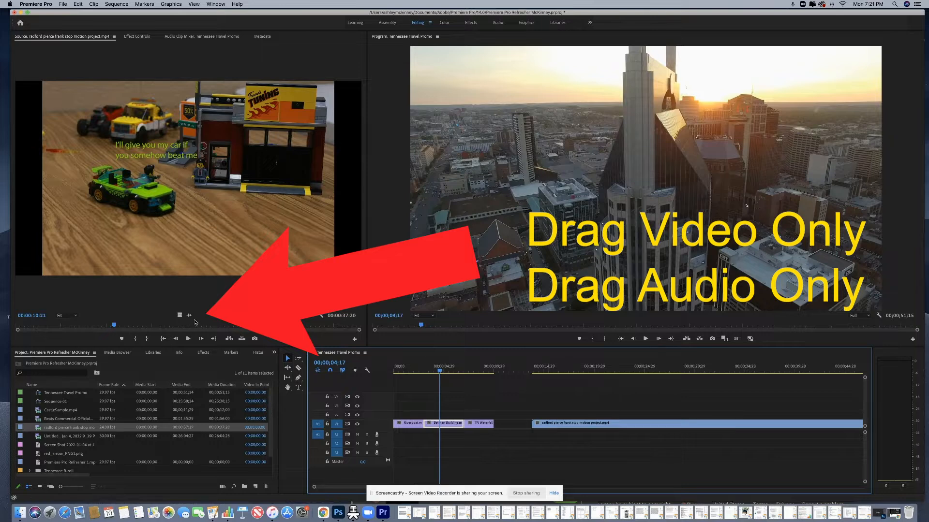
left_click(544, 424)
key("Delete")
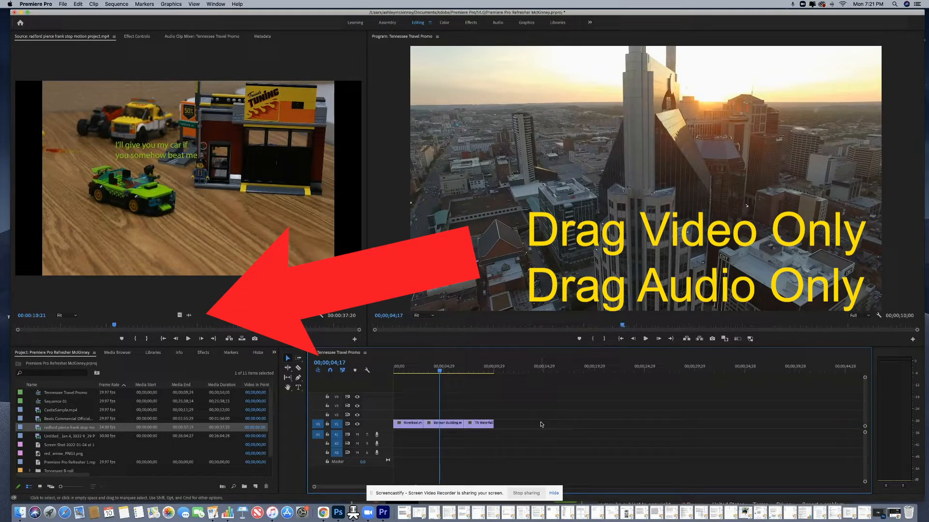
Place only the stop motion clip's audio on track A2 beyond the end of the TN Waterfall clip, and delete it from the sequence
left_click(189, 316)
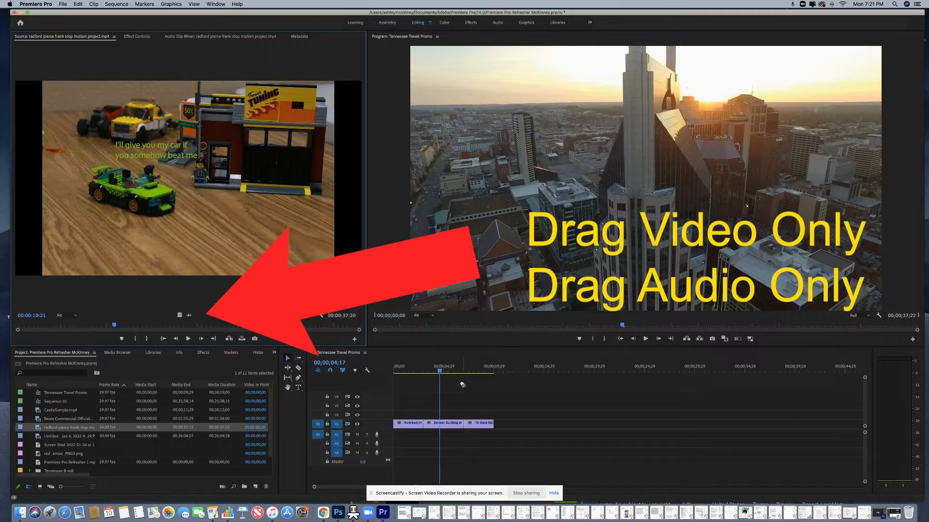
left_click_drag(190, 316, 505, 443)
left_click(534, 443)
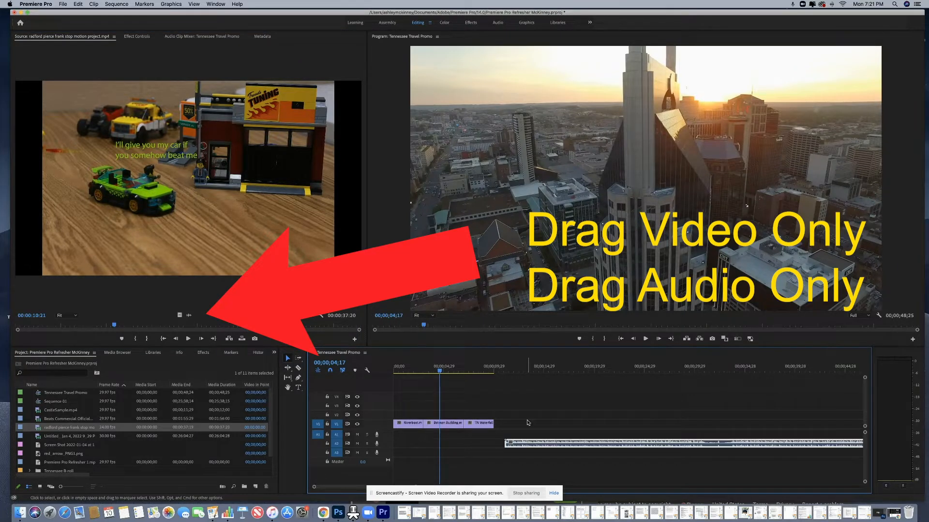
left_click(520, 411)
left_click(520, 443)
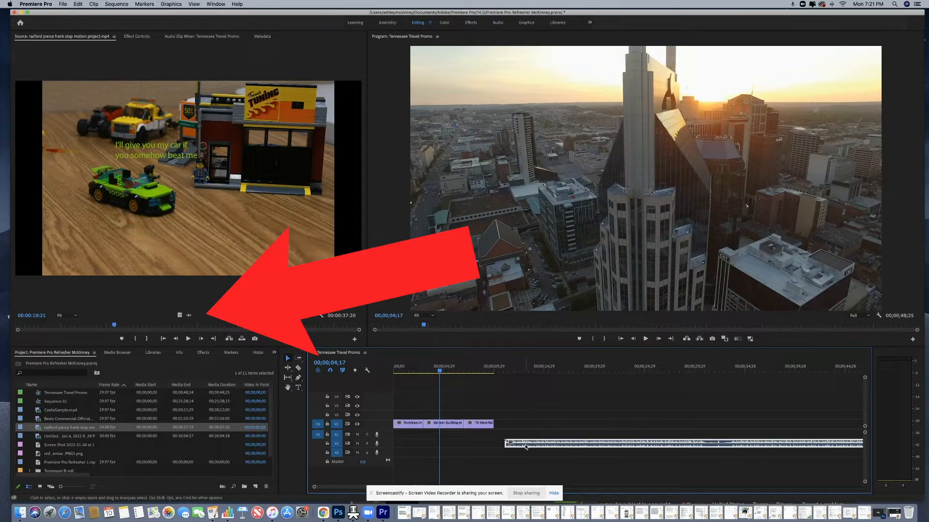
key("Delete")
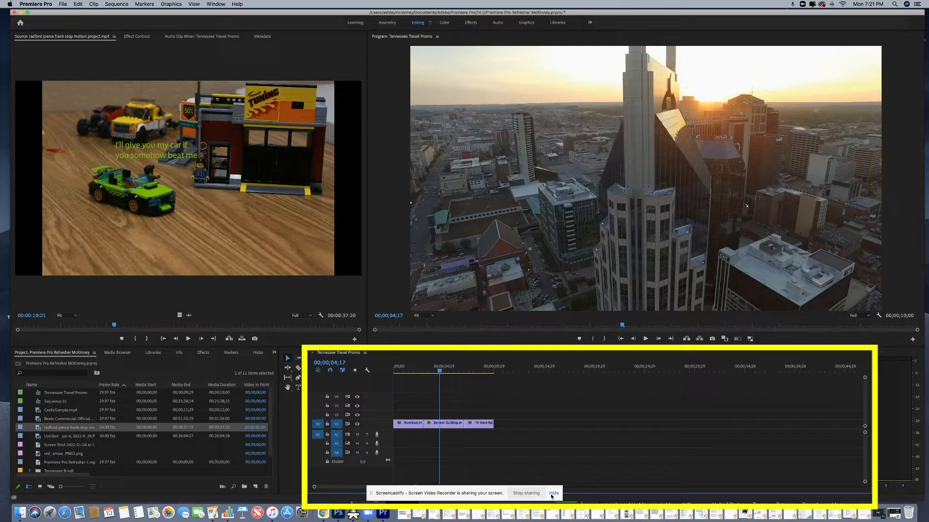
Hide the screen-sharing notice covering the timeline and return to Premiere Pro
left_click(552, 493)
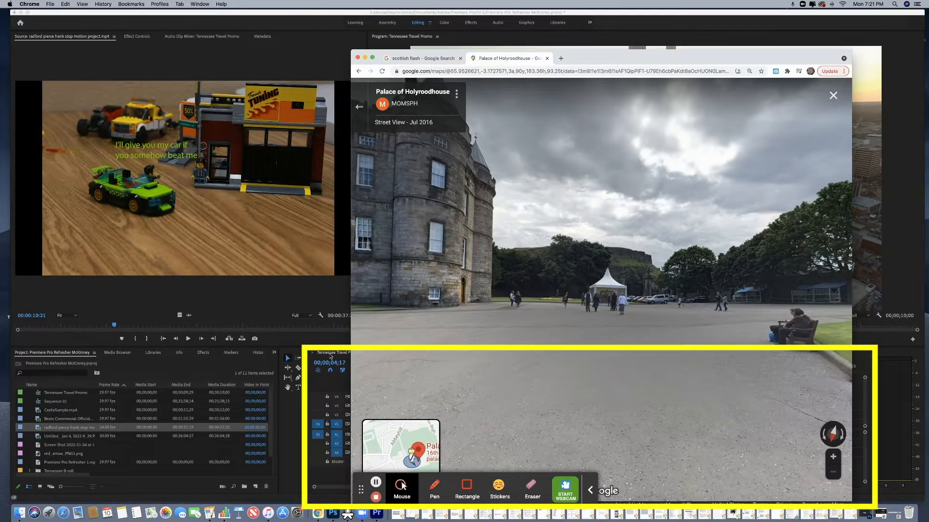
left_click(272, 290)
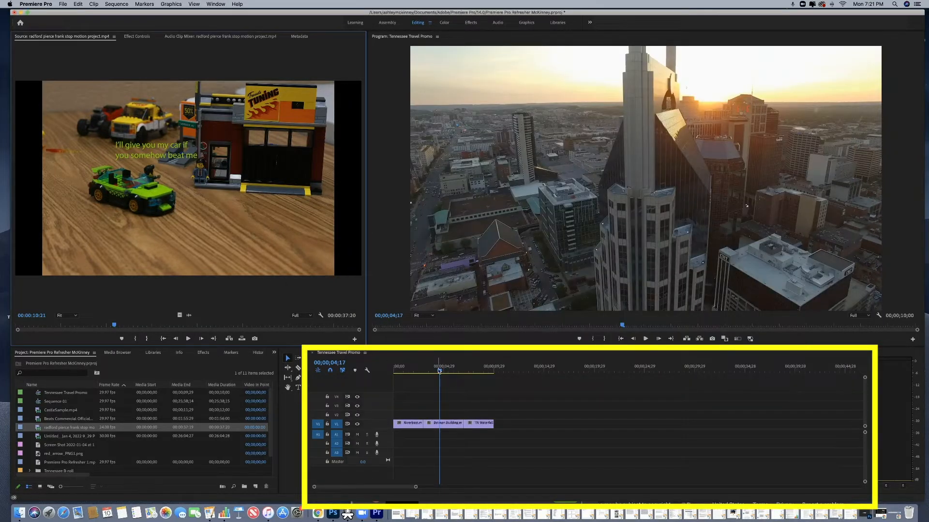
Scrub the sequence playhead to 00;00;04;24 and resize the timeline view, magnifying it and widening it until all three clips fit
left_click(448, 371)
left_click_drag(462, 371, 441, 372)
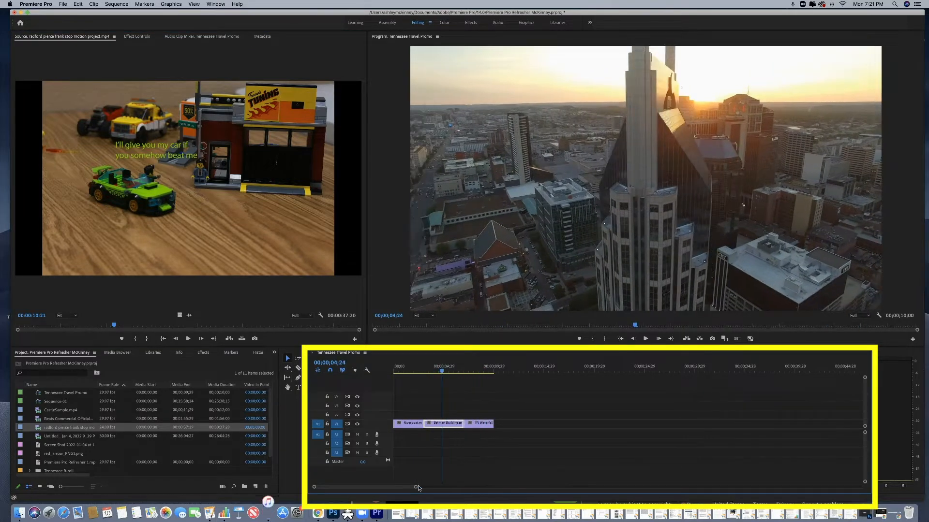
left_click_drag(416, 488, 329, 489)
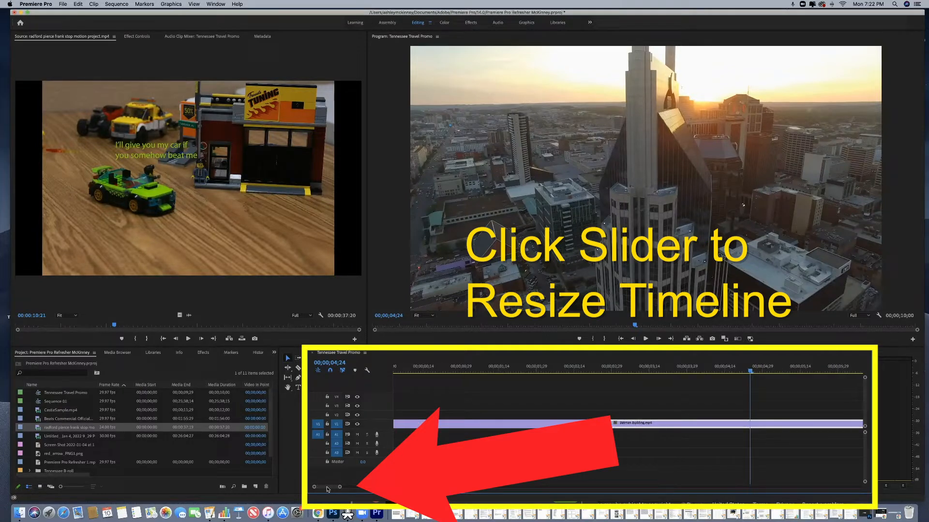
left_click_drag(328, 489, 323, 490)
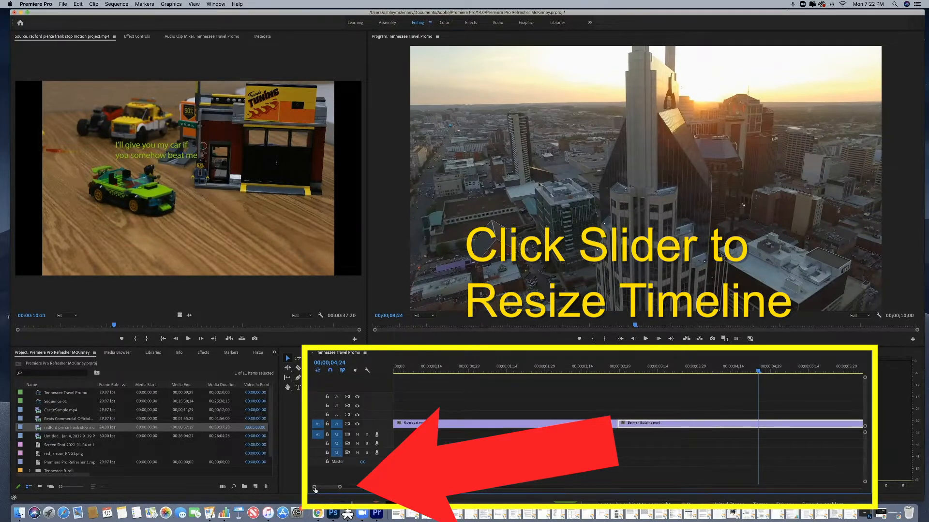
left_click_drag(341, 488, 371, 488)
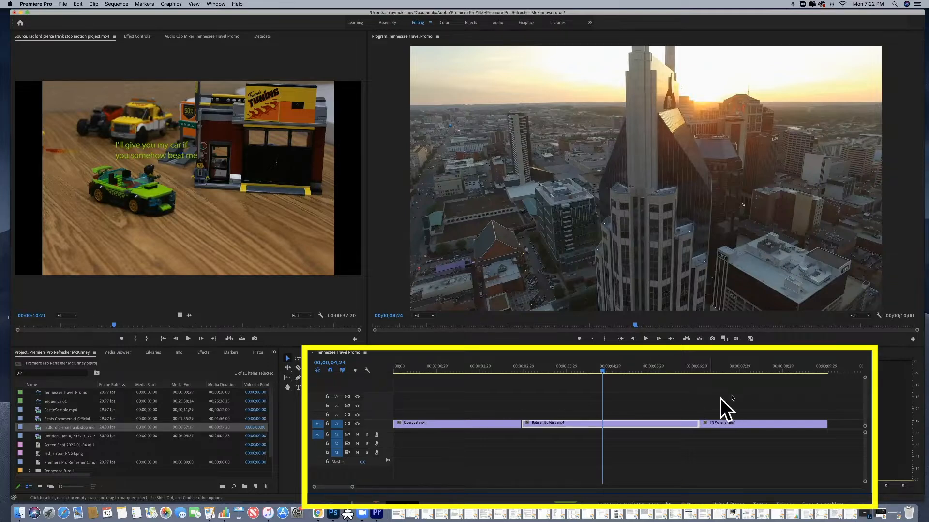
Select the Riverboat, Batman Building and TN Waterfall clips one after another in the timeline
left_click(466, 424)
left_click(581, 425)
left_click(710, 426)
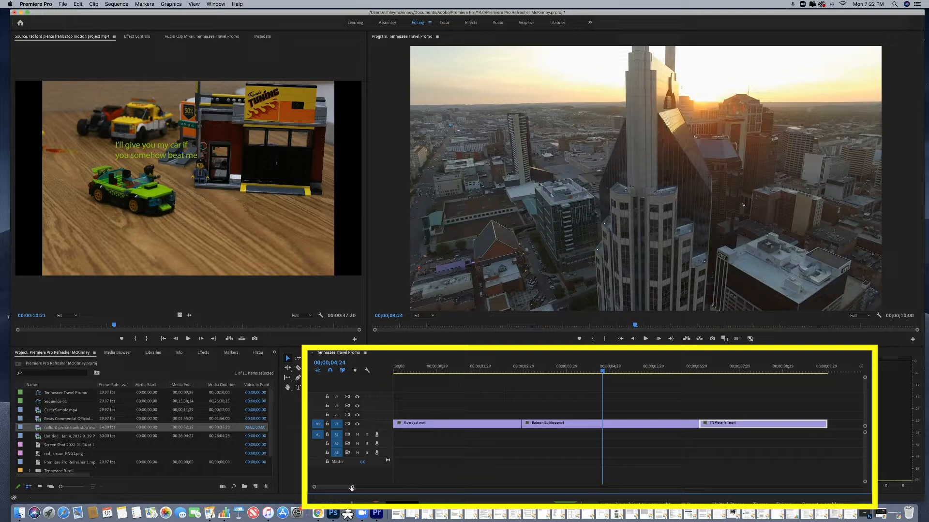
Magnify the timeline, fit the entire sequence back into view, and move the playhead to 00;00;07;26 in the TN Waterfall clip
left_click_drag(352, 487, 324, 488)
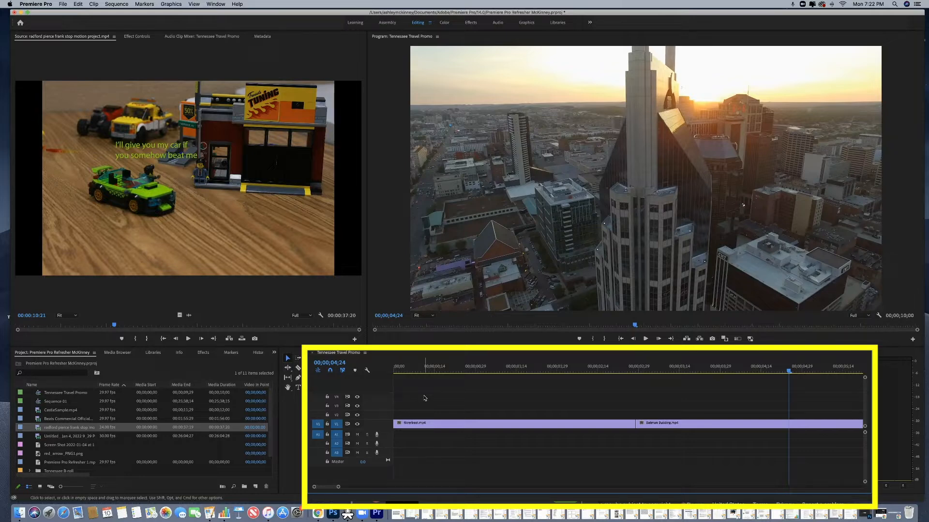
key("backslash")
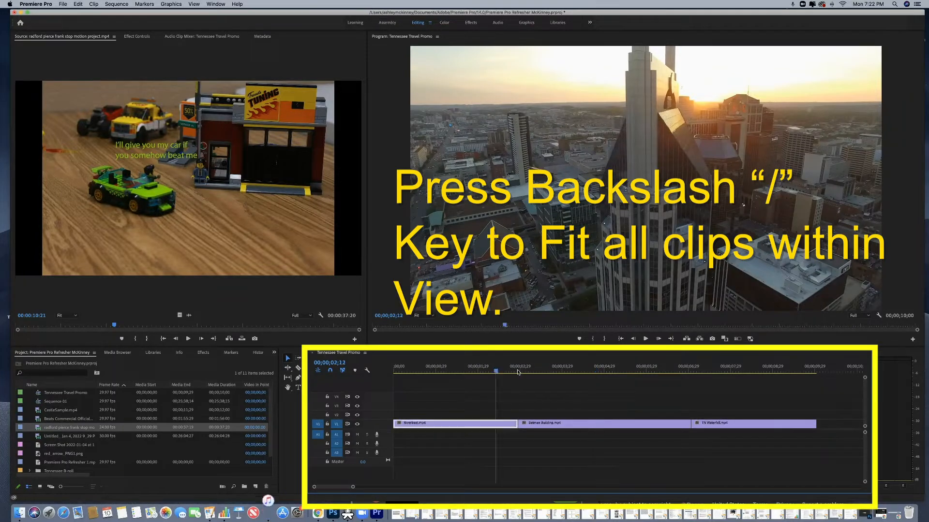
left_click(542, 370)
left_click(727, 370)
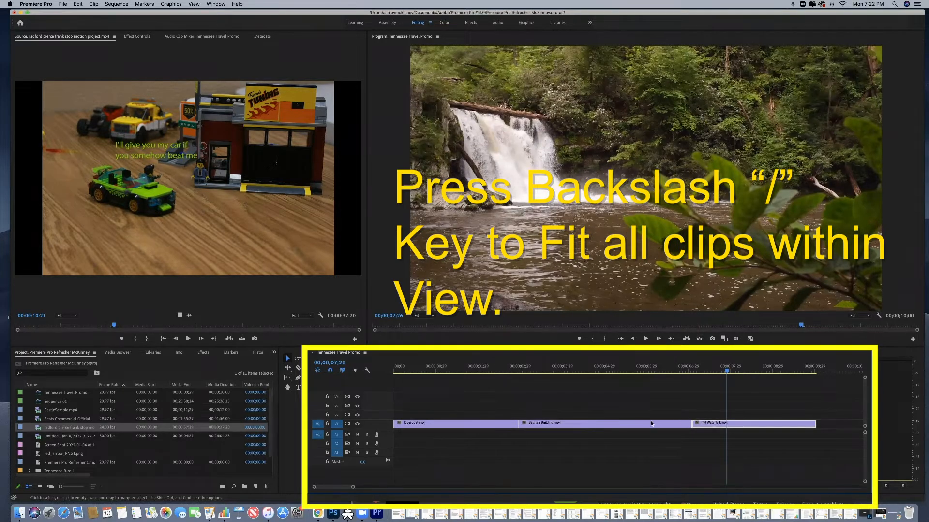
Deselect the clips, maximize the timeline panel to fill the workspace, and restore its normal size
left_click(588, 407)
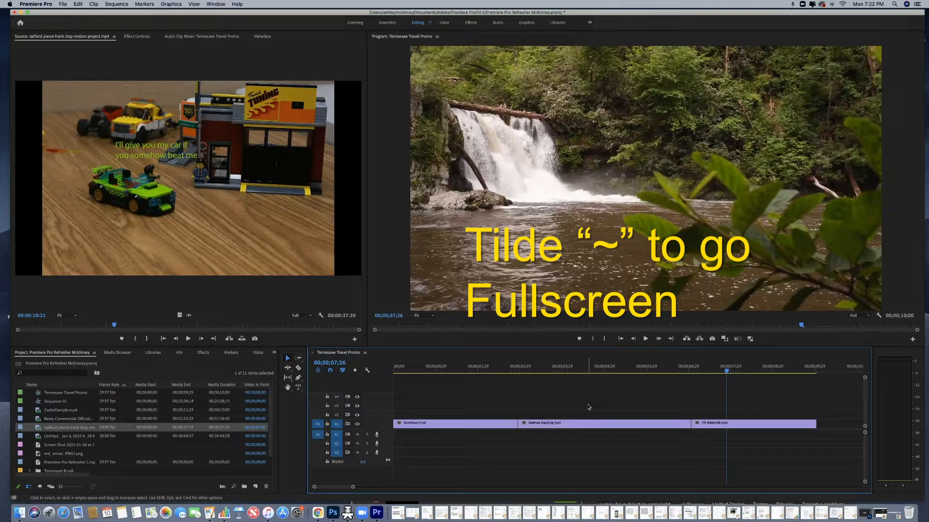
key("grave")
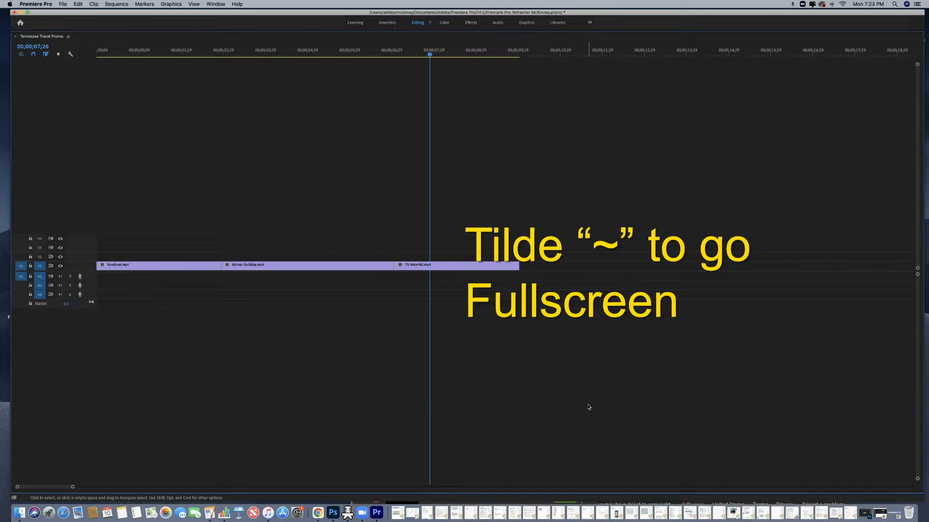
key("grave")
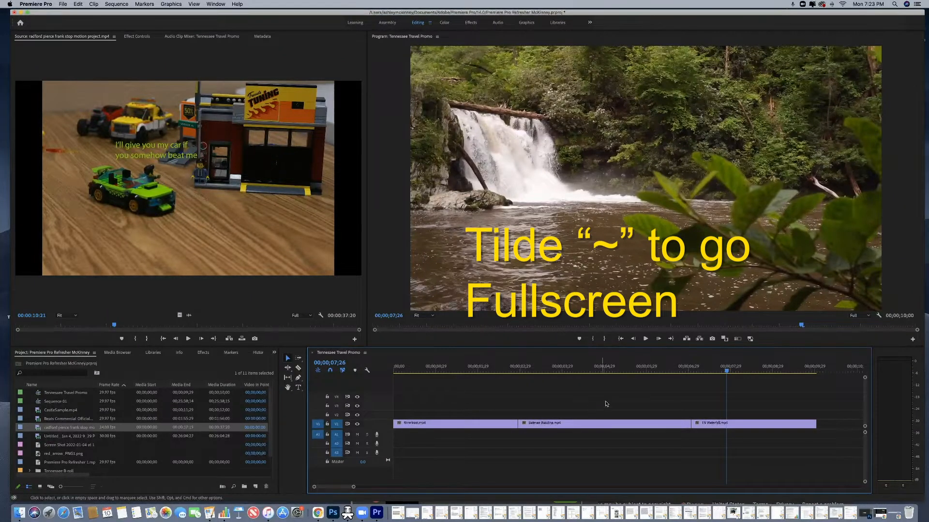
Scrub the playhead to 00;00;01;17, jump to the sequence start, and step forward through each edit point to the end
left_click(497, 369)
left_click_drag(521, 372, 460, 375)
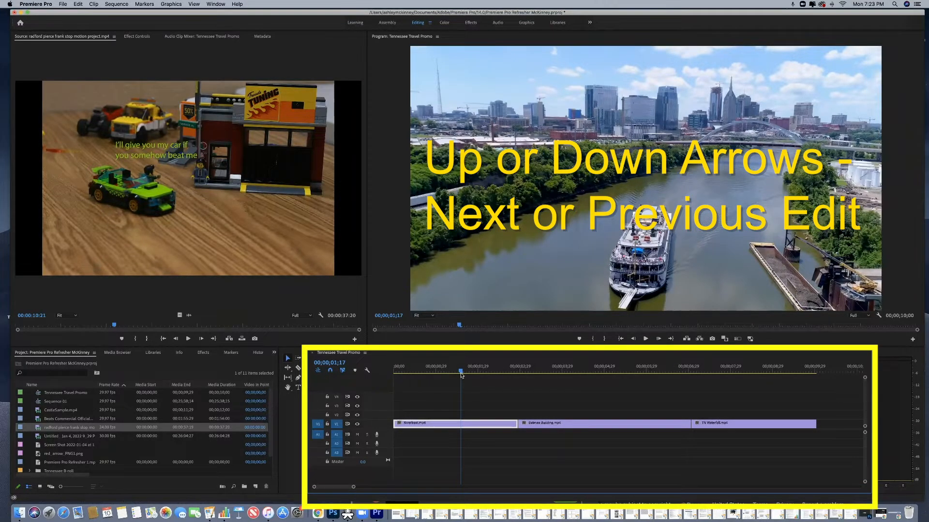
key("Up")
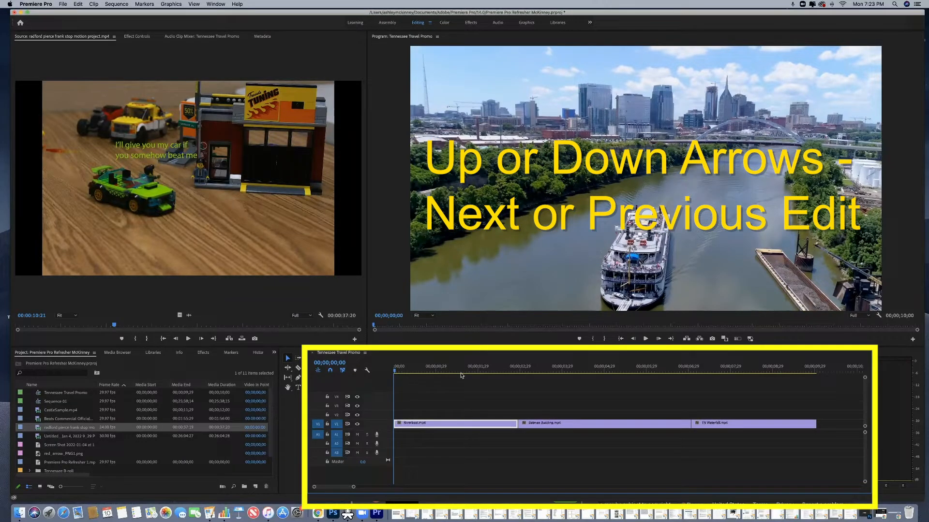
key("Down")
key("Down")
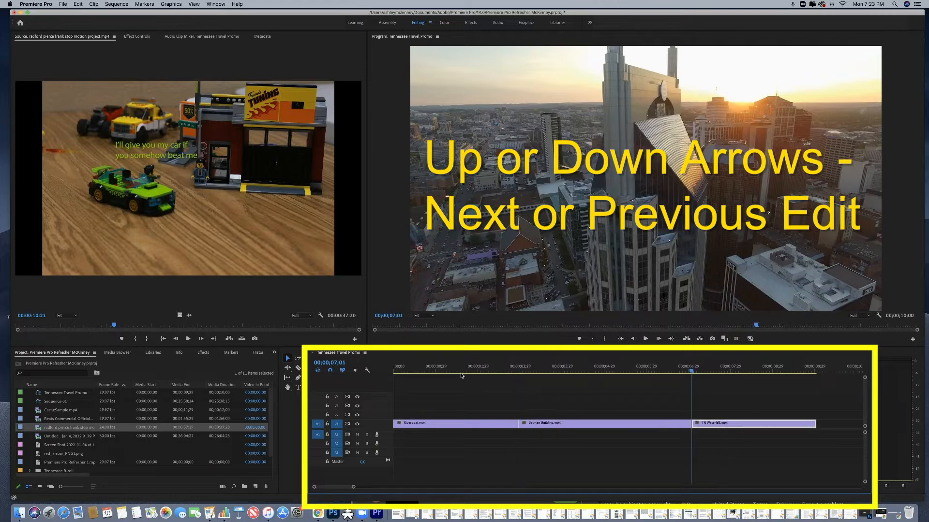
key("Down")
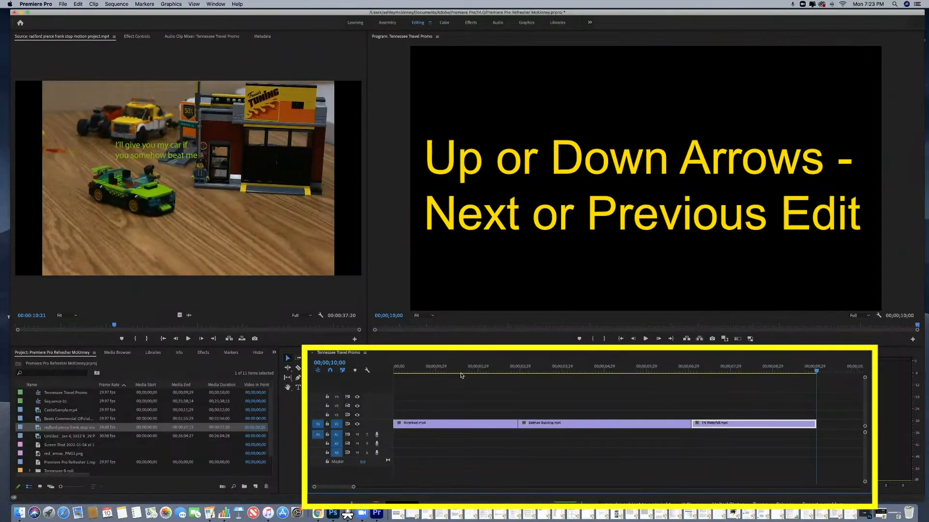
Step back through the edit points to the sequence start, jump forward two edits, and return to the start
key("Up")
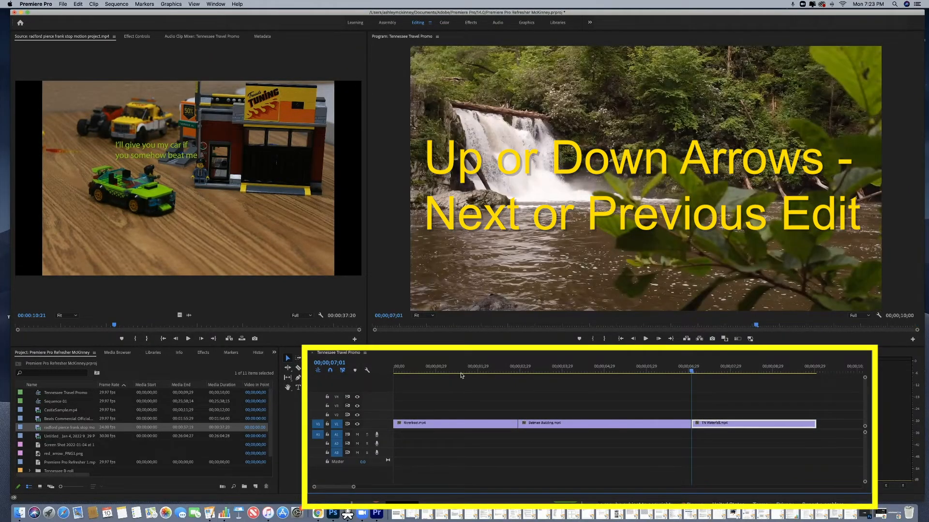
key("Up")
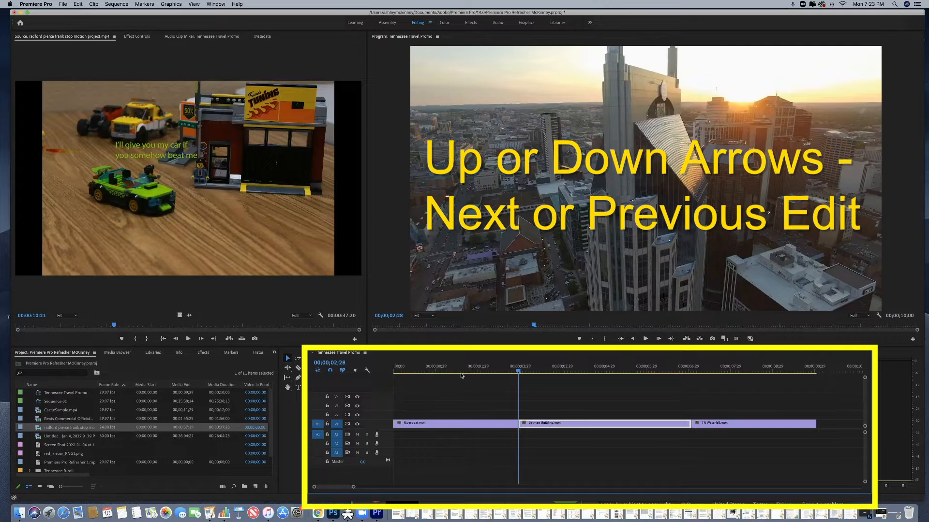
key("Up")
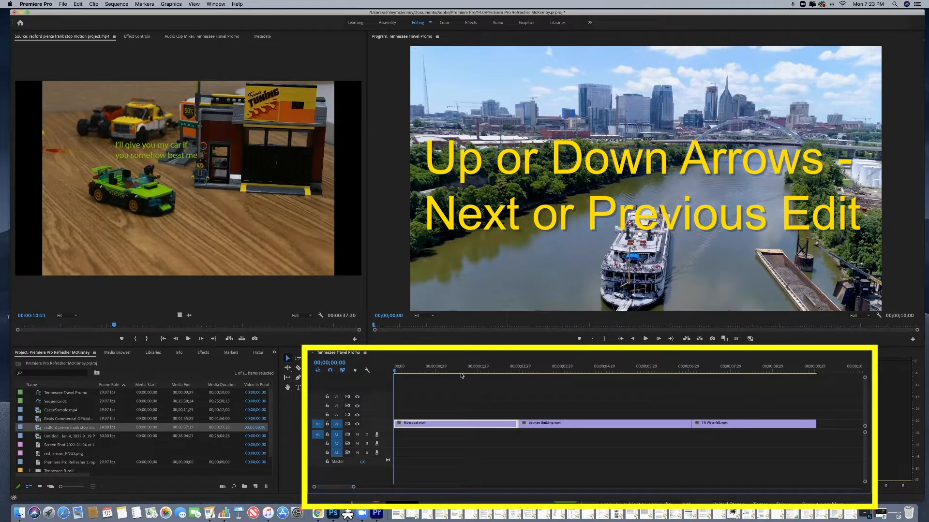
key("Down")
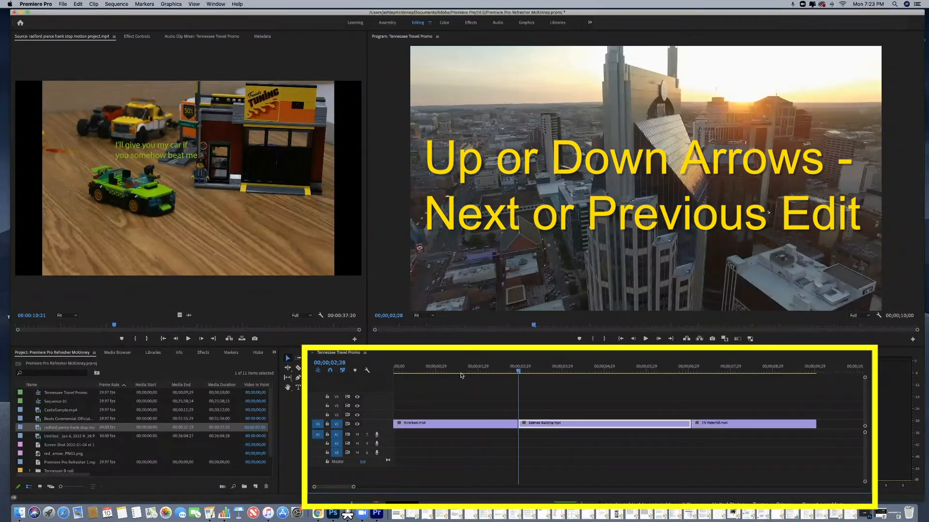
key("Down")
key("Up")
key("Up")
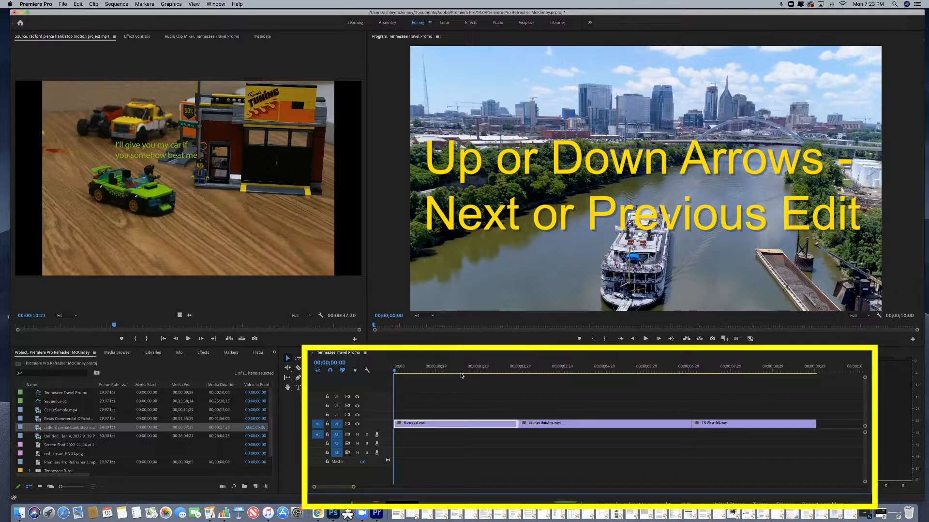
key("Down")
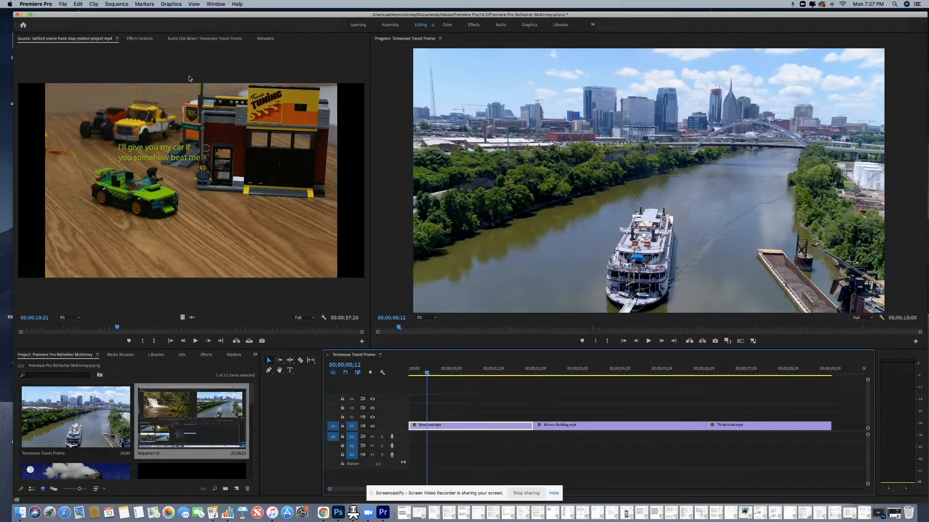
Look through the Media Browser, Libraries, Info, Effects, and Markers panels twice, returning to the Project panel each time
left_click(120, 356)
left_click(156, 356)
left_click(180, 355)
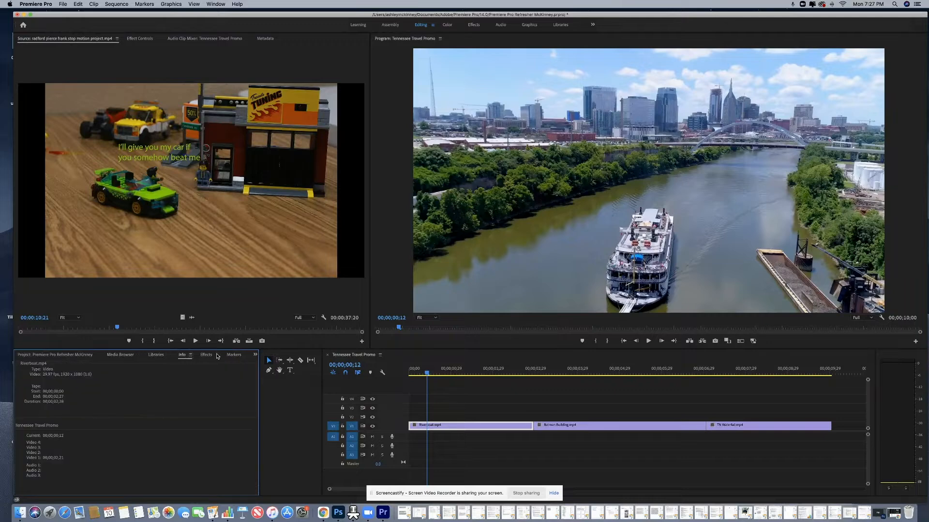
left_click(211, 355)
left_click(232, 355)
left_click(68, 355)
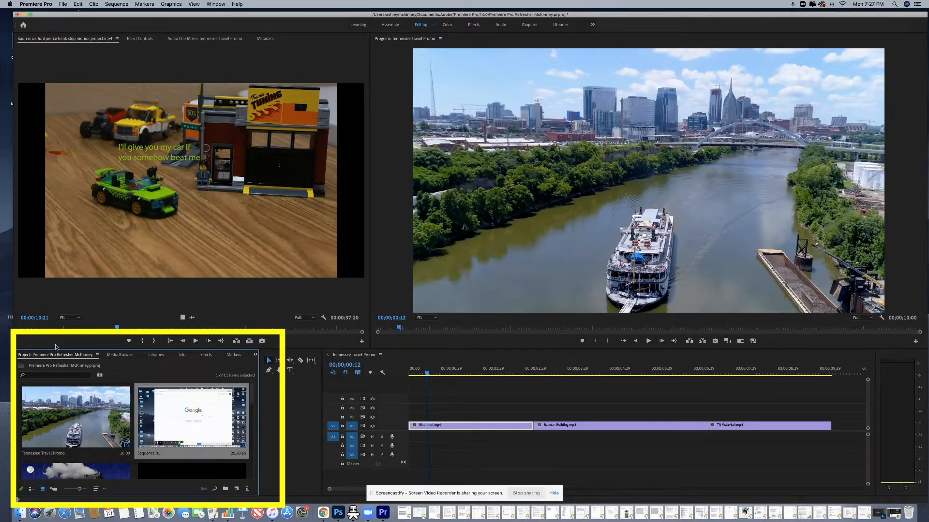
left_click(116, 356)
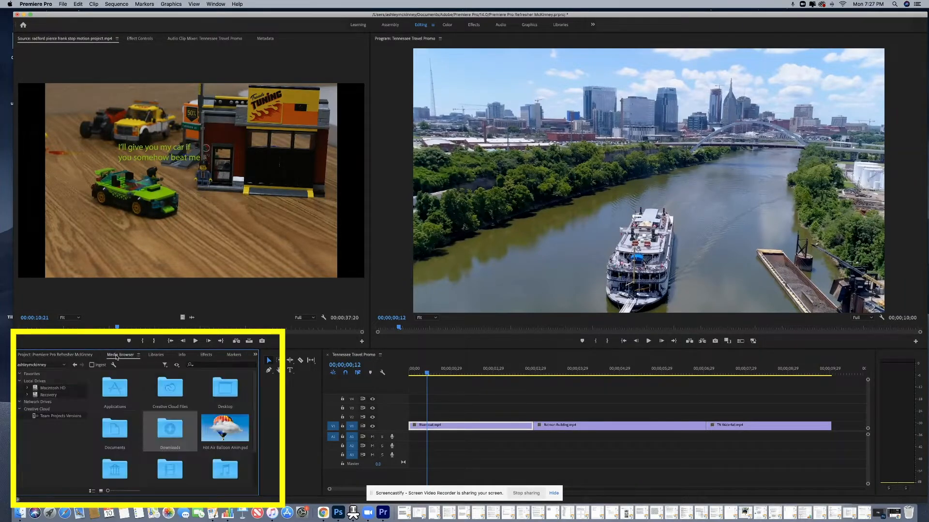
left_click(153, 355)
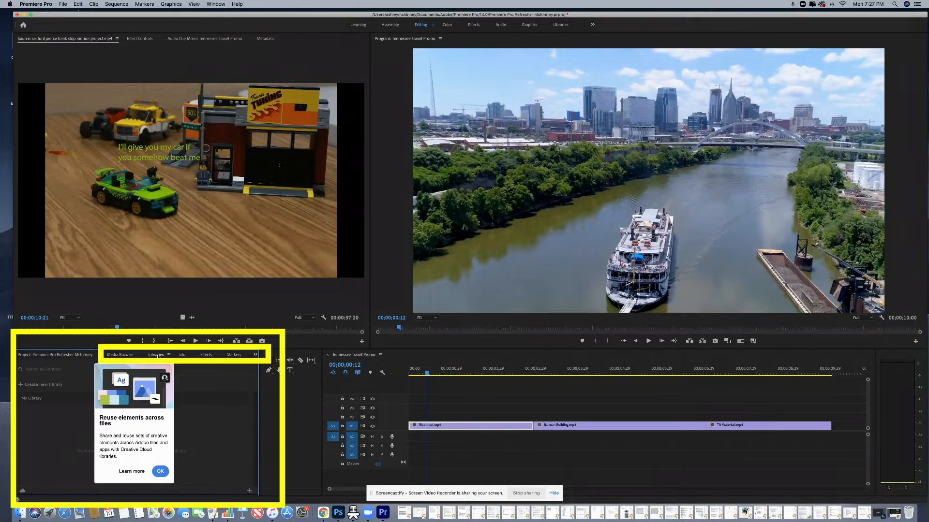
left_click(181, 356)
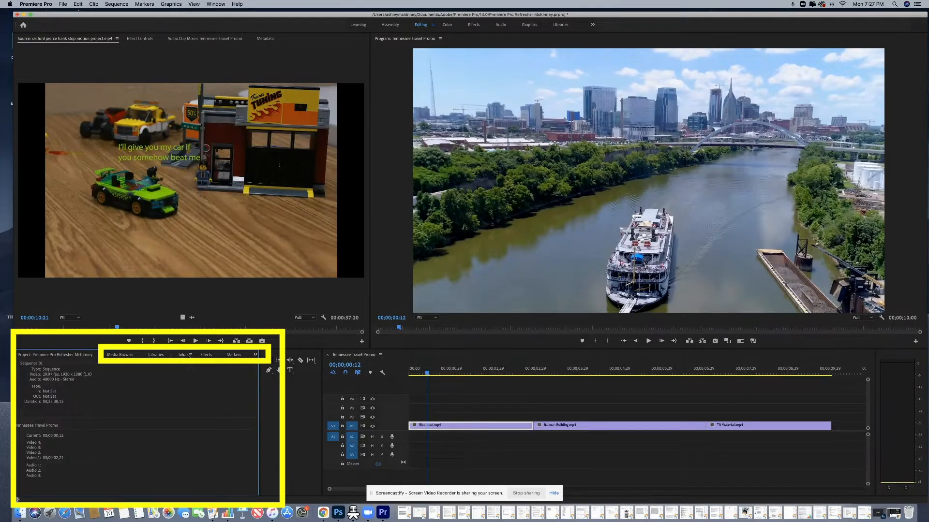
left_click(205, 355)
left_click(233, 354)
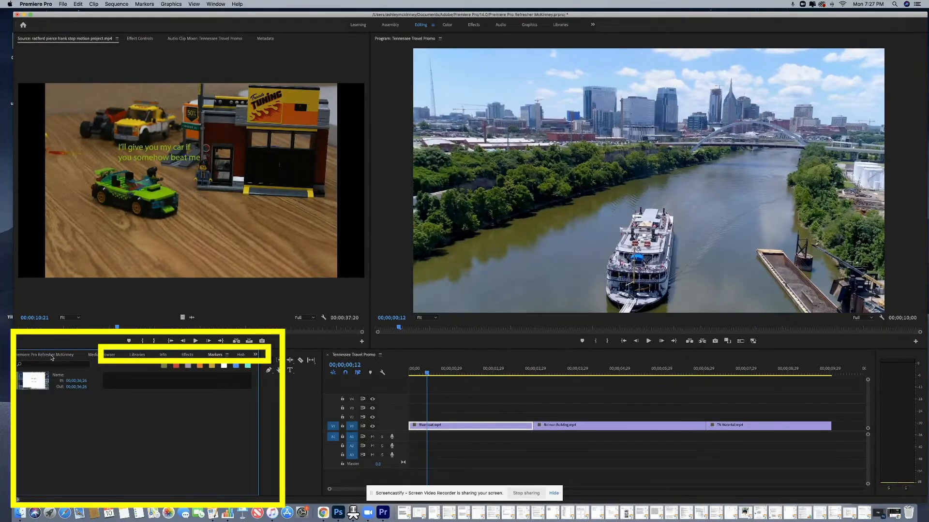
left_click(48, 355)
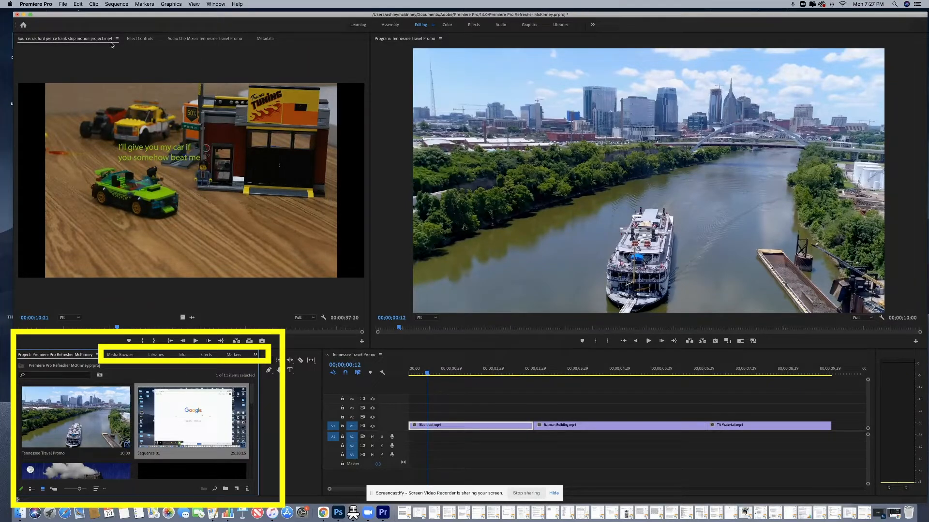
View the Effect Controls, Audio Clip Mixer, and Metadata panels and return to the Source monitor showing the stop motion clip
left_click(140, 39)
left_click(206, 39)
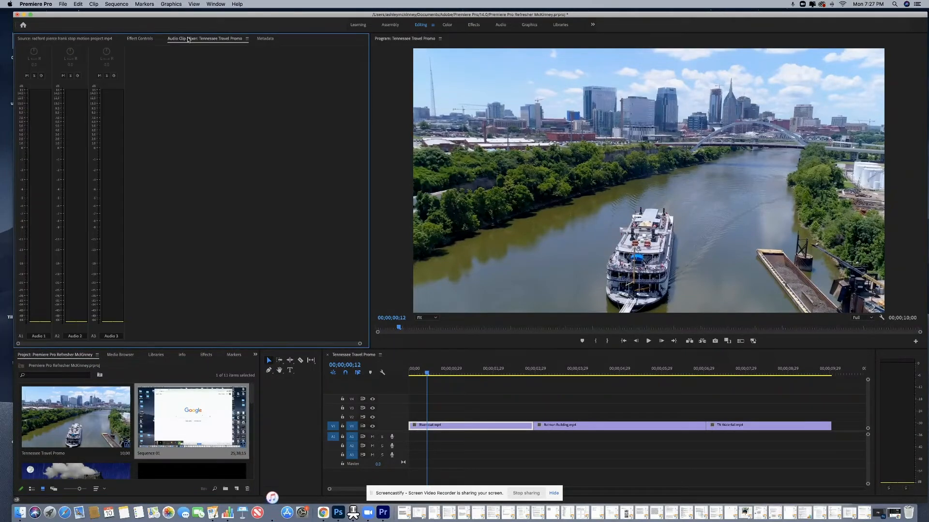
left_click(270, 40)
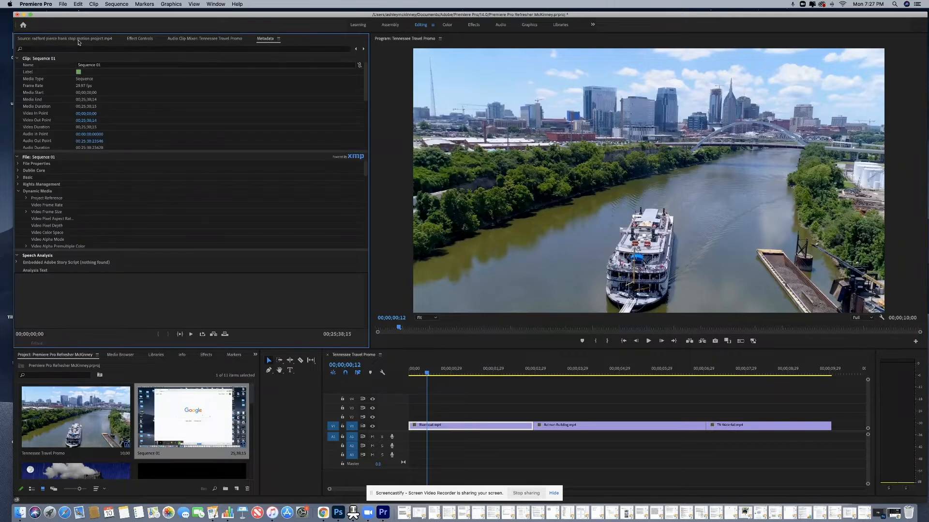
left_click(77, 40)
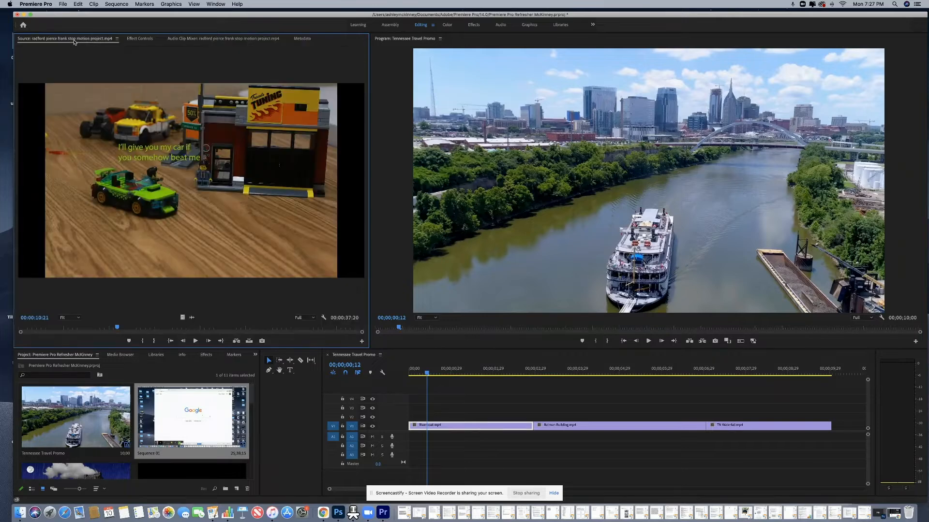
View the Media Browser, Libraries, and Info panels once more and return to the project items
left_click(125, 355)
left_click(156, 355)
left_click(182, 355)
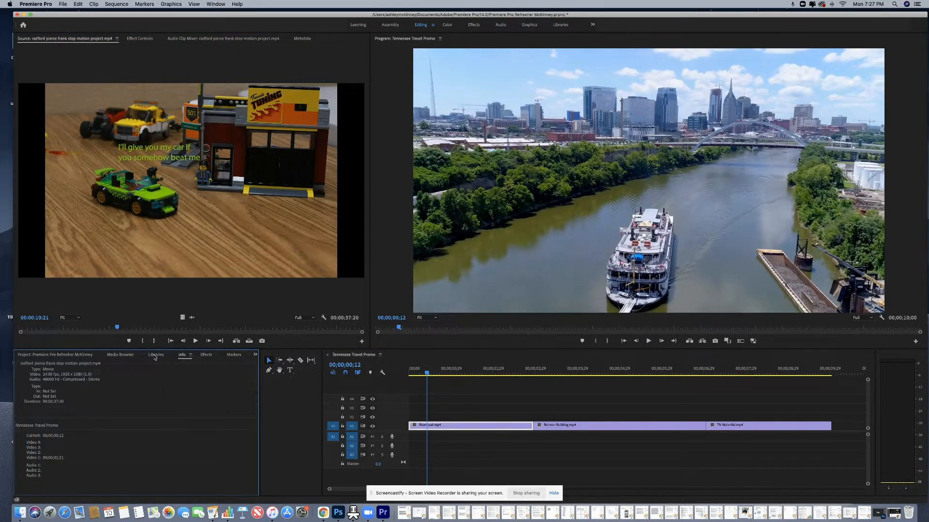
left_click(57, 355)
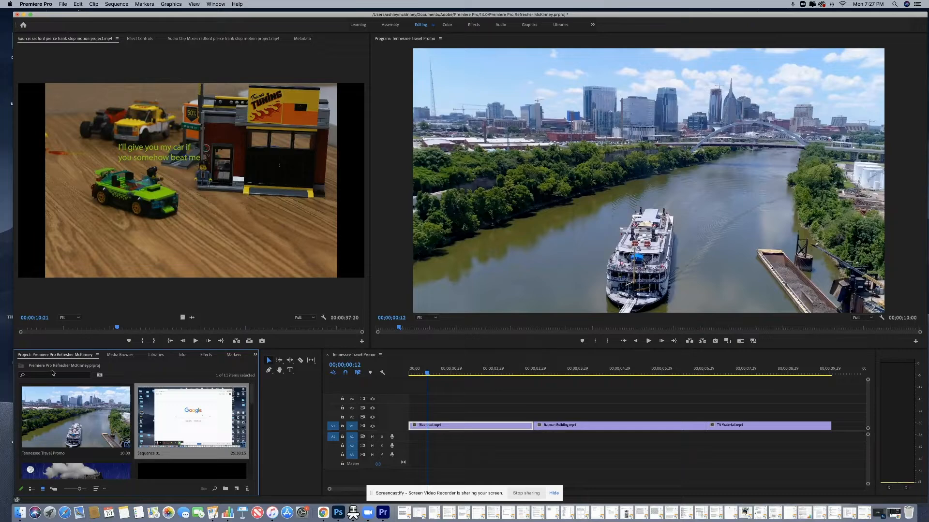
Bring up History from the overflow list of panels, look through the recorded actions, and return to the Project panel
left_click(255, 356)
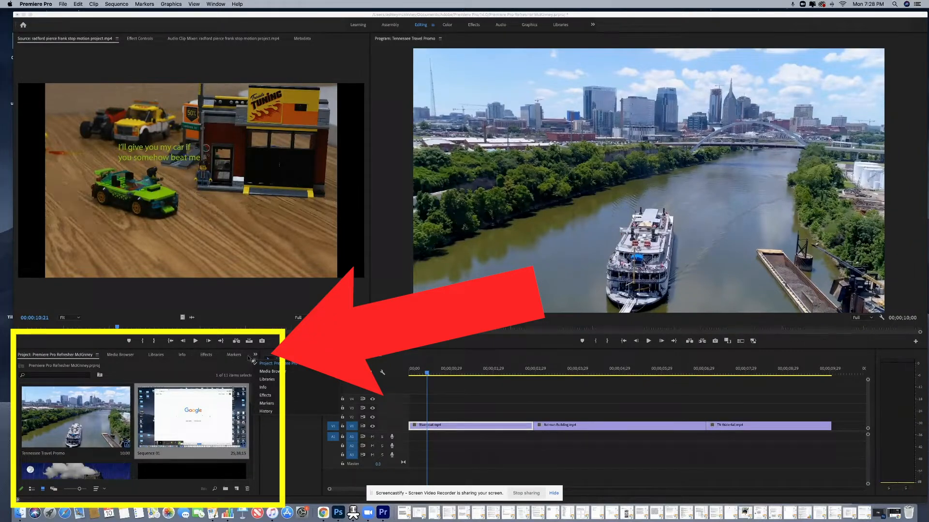
left_click(266, 411)
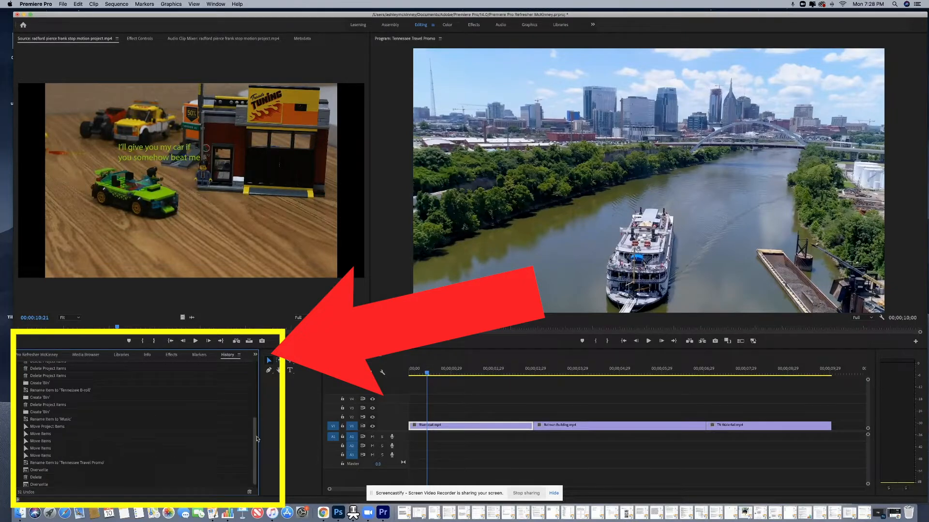
scroll(255, 437, "up", 3)
scroll(255, 437, "down", 3)
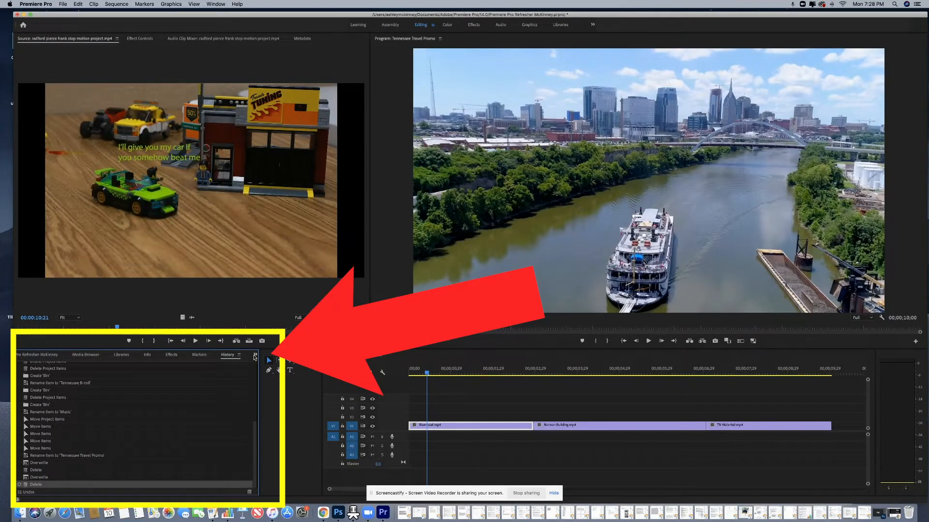
left_click(255, 355)
left_click(265, 411)
left_click(255, 354)
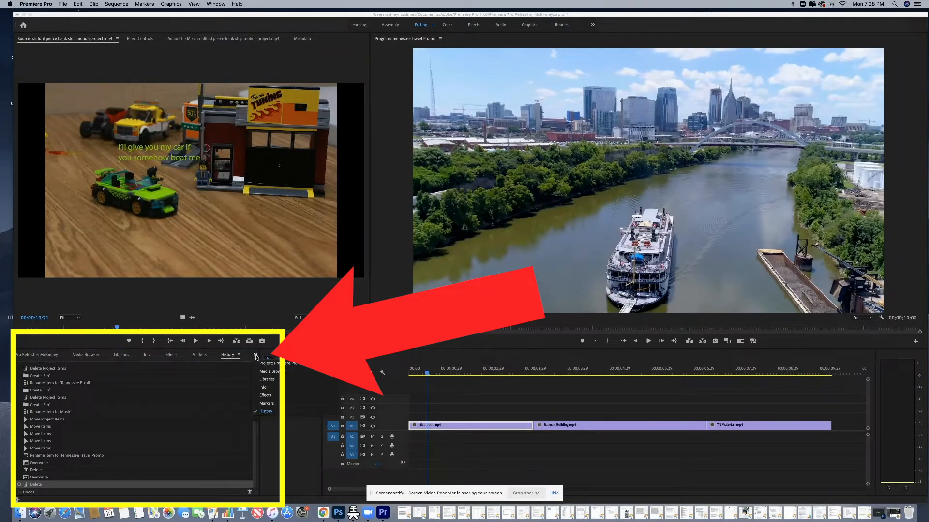
left_click(269, 365)
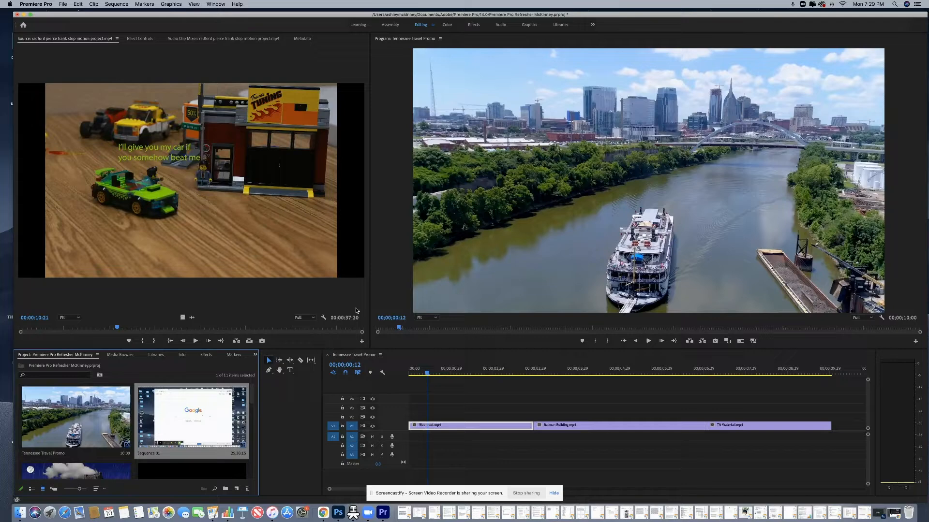
Resize the workspace panels by shifting the dividers between the Source and Program monitors and between the monitors and the timeline
left_click_drag(370, 285, 392, 284)
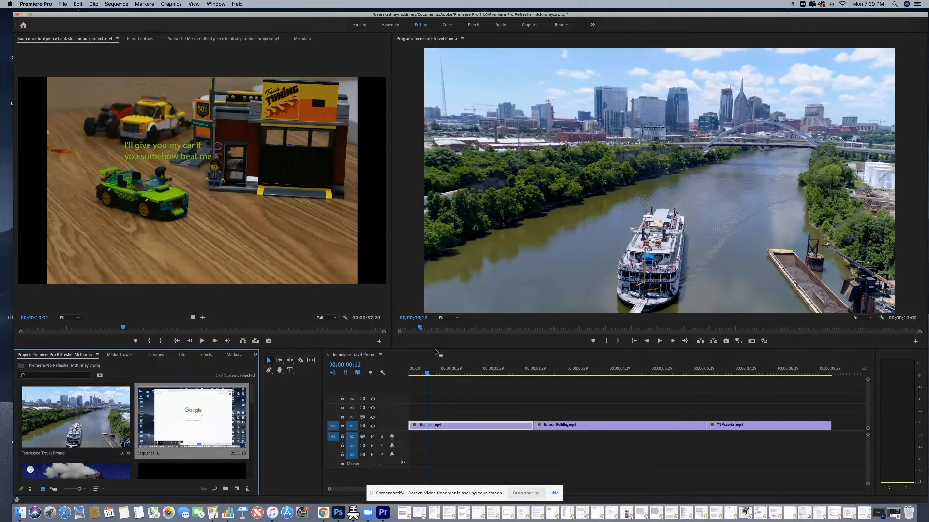
left_click_drag(435, 348, 440, 366)
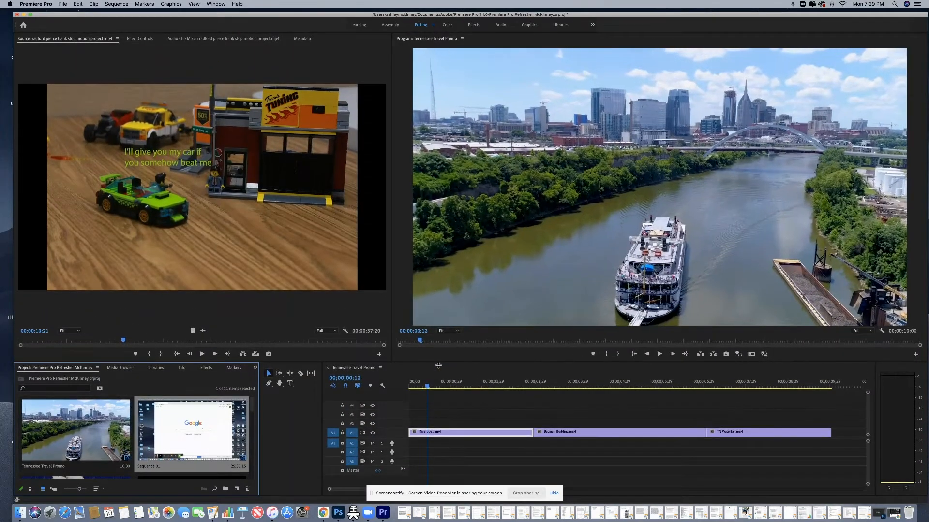
left_click_drag(392, 324, 321, 324)
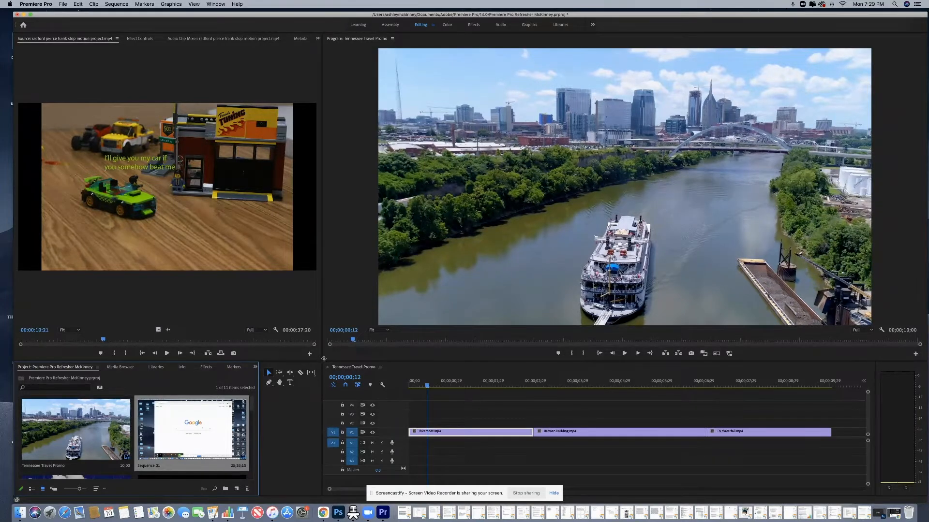
left_click_drag(322, 361, 318, 340)
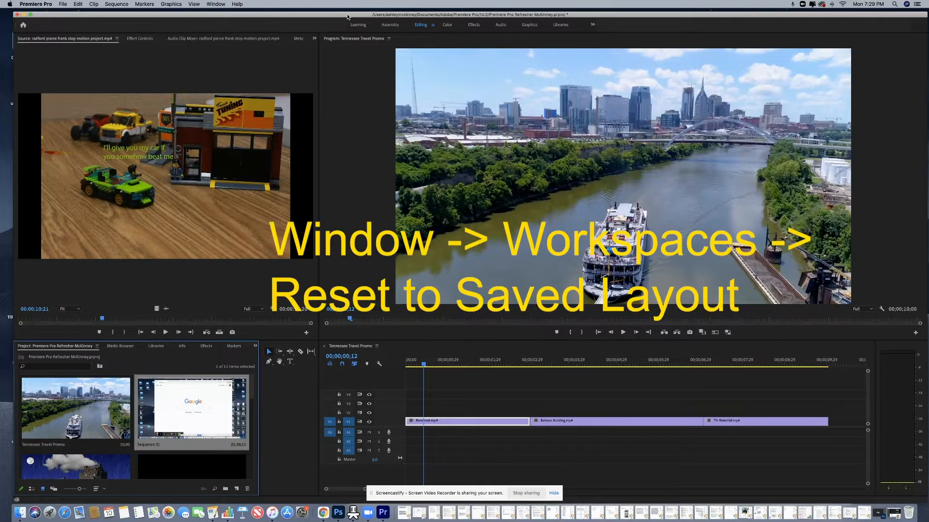
Nudge the application window slightly and reset the Editing workspace to its saved layout
left_click_drag(348, 16, 344, 13)
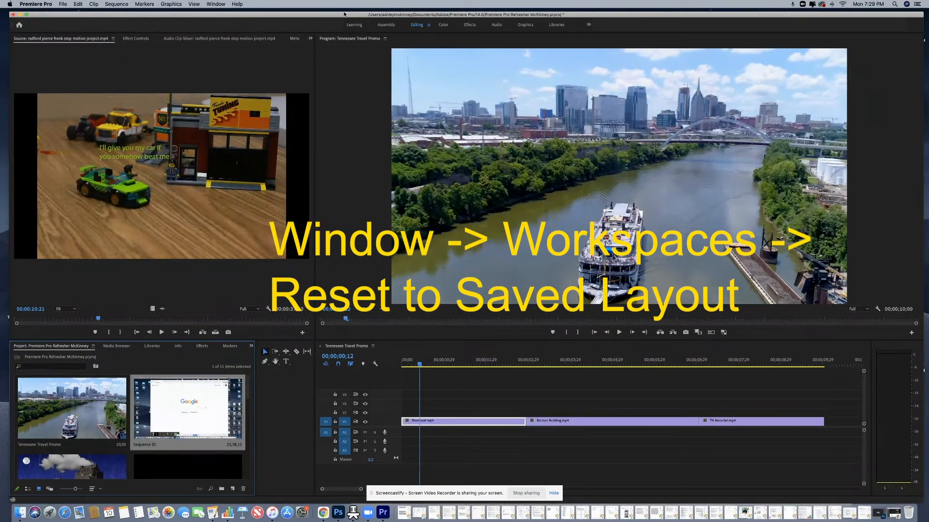
left_click(216, 5)
mouse_move(220, 12)
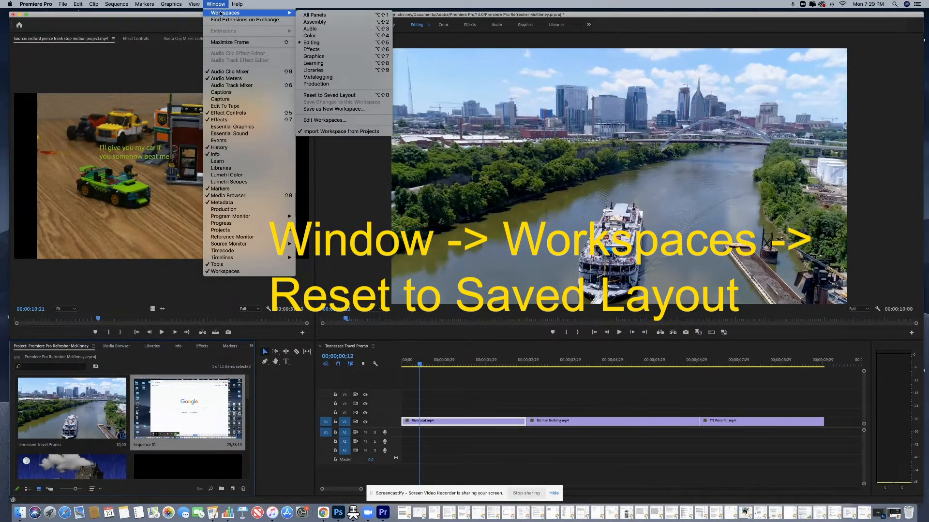
left_click(337, 96)
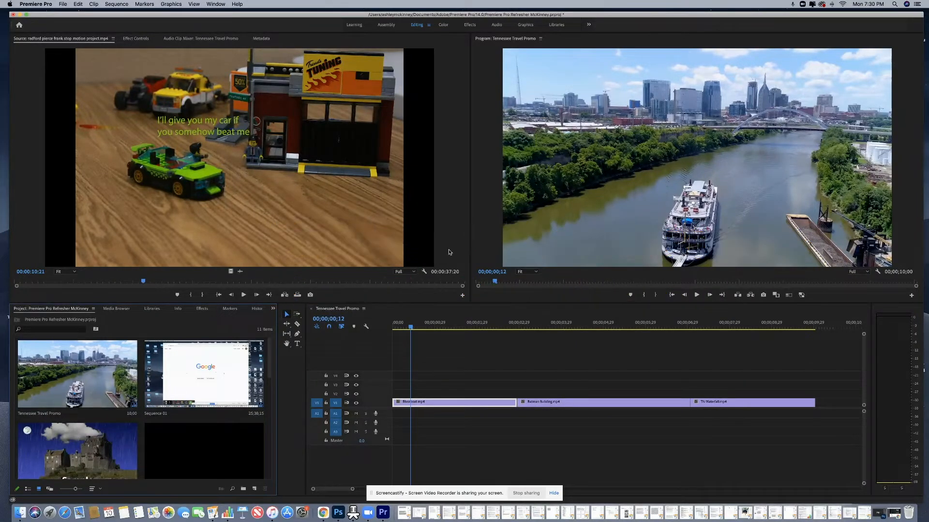
Hide the screen-sharing notice and switch back from Chrome to Premiere Pro
left_click(556, 494)
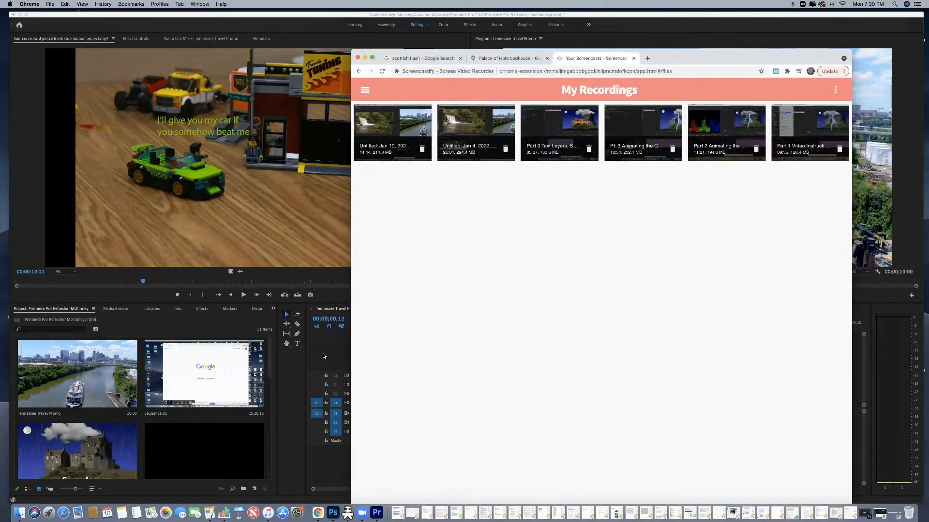
left_click(323, 356)
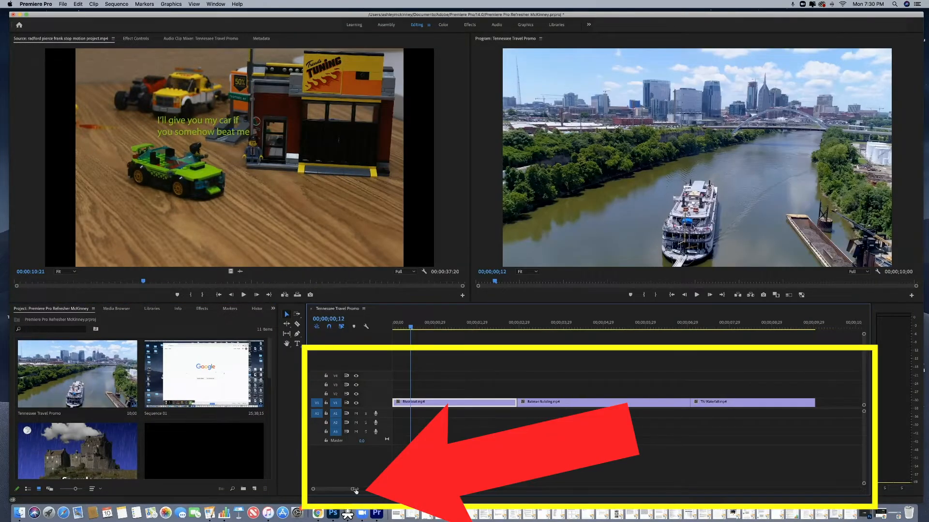
Zoom the timeline out slightly and shrink the Project panel thumbnails to their smallest size
mouse_move(355, 490)
left_mouse_down()
mouse_move(416, 490)
mouse_move(345, 489)
mouse_move(370, 489)
mouse_move(345, 489)
mouse_move(353, 489)
left_mouse_up()
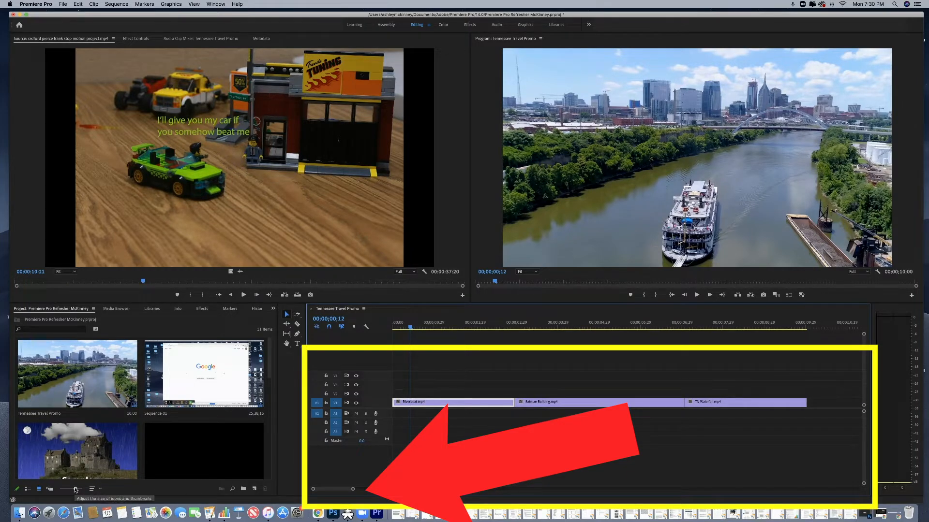
mouse_move(73, 491)
left_mouse_down()
mouse_move(63, 490)
mouse_move(89, 489)
mouse_move(60, 489)
left_mouse_up()
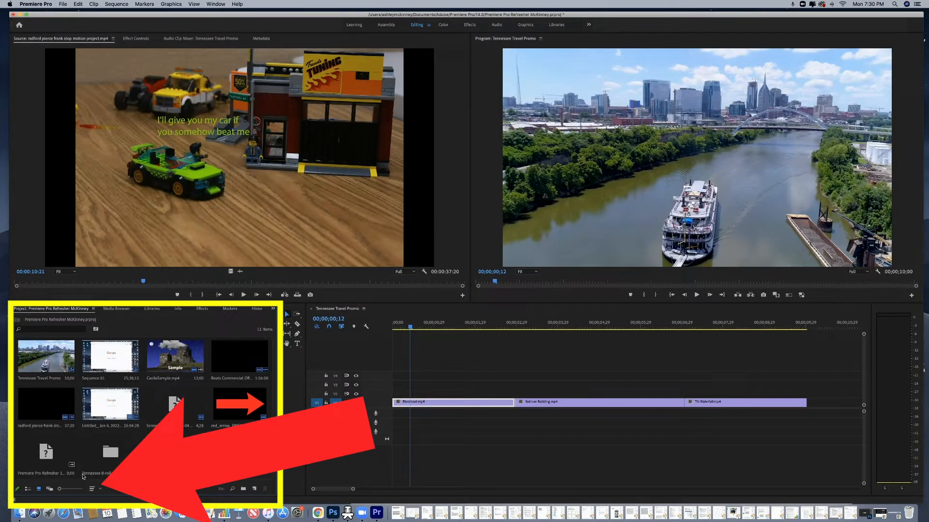
mouse_move(60, 490)
left_mouse_down()
mouse_move(84, 490)
mouse_move(50, 488)
left_mouse_up()
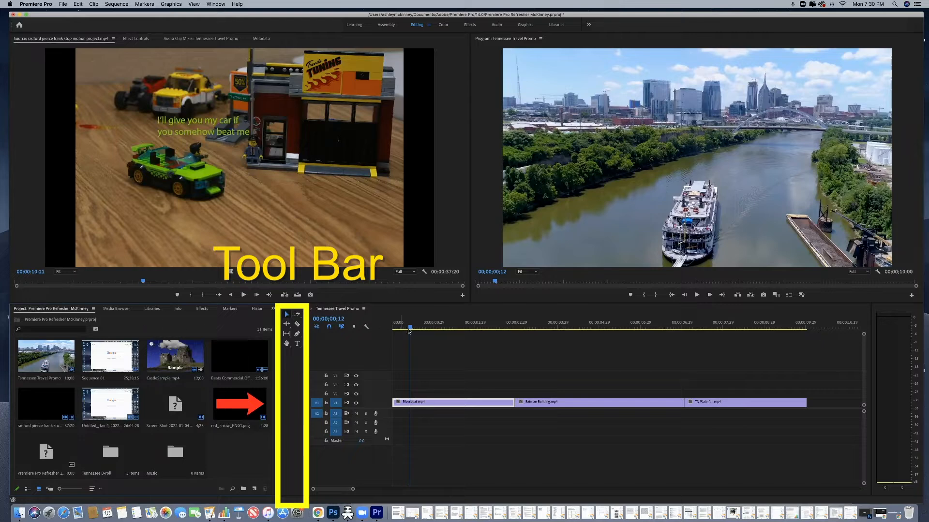
Deselect the first timeline clip and narrow the Tools panel until its tools form a single column
left_click(425, 358)
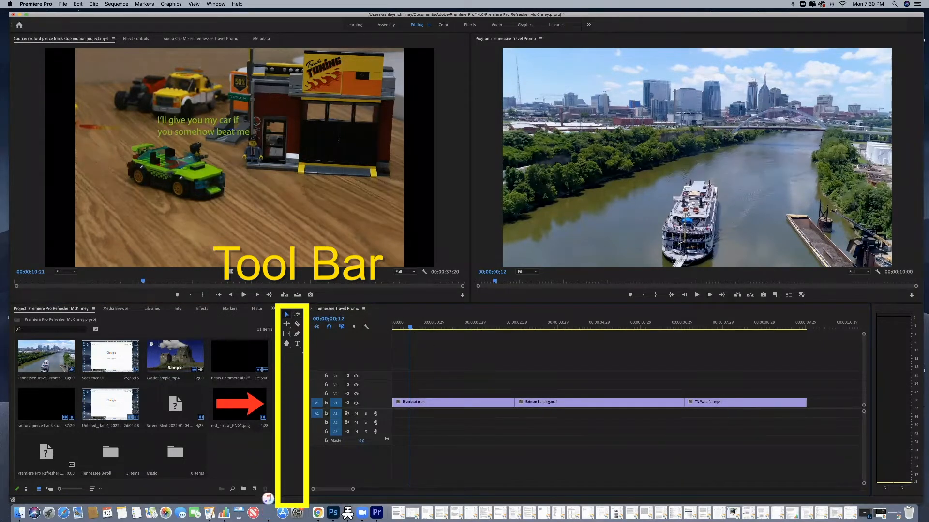
left_click_drag(308, 355, 300, 354)
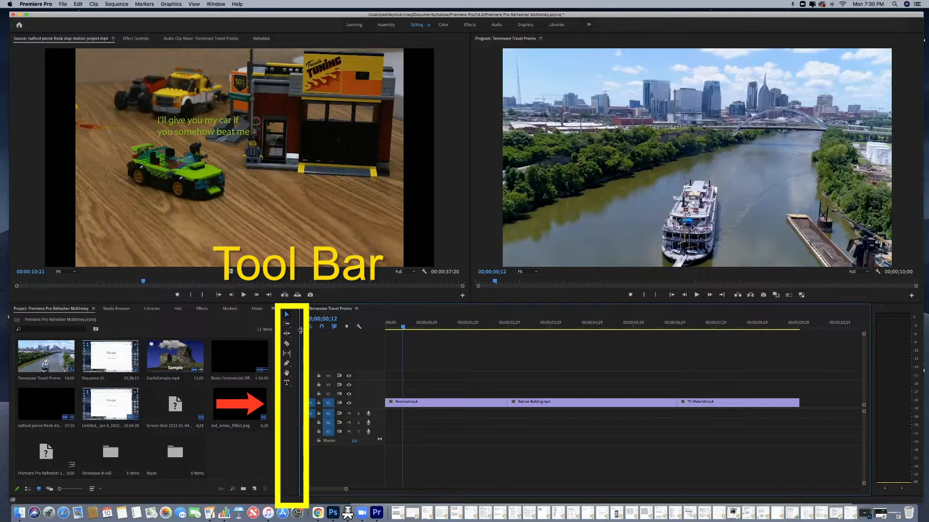
left_click_drag(301, 336, 304, 331)
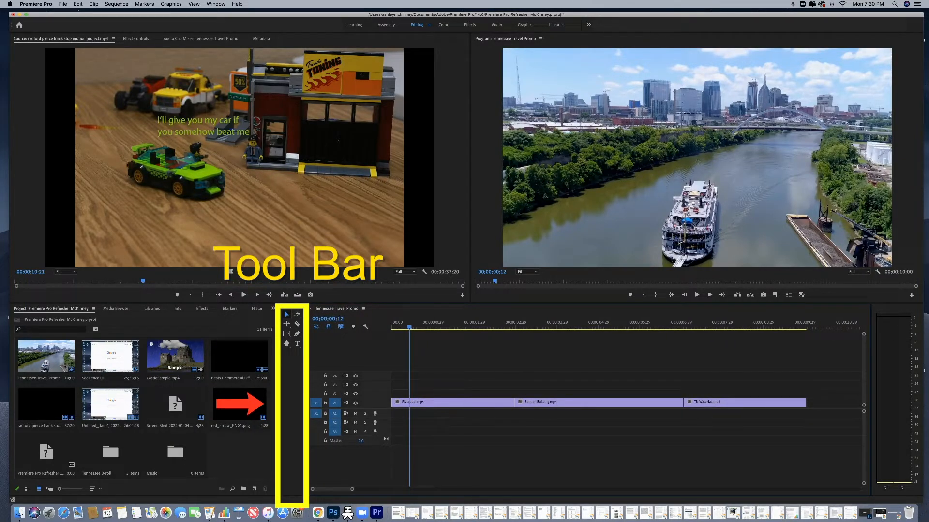
left_click_drag(305, 349, 299, 348)
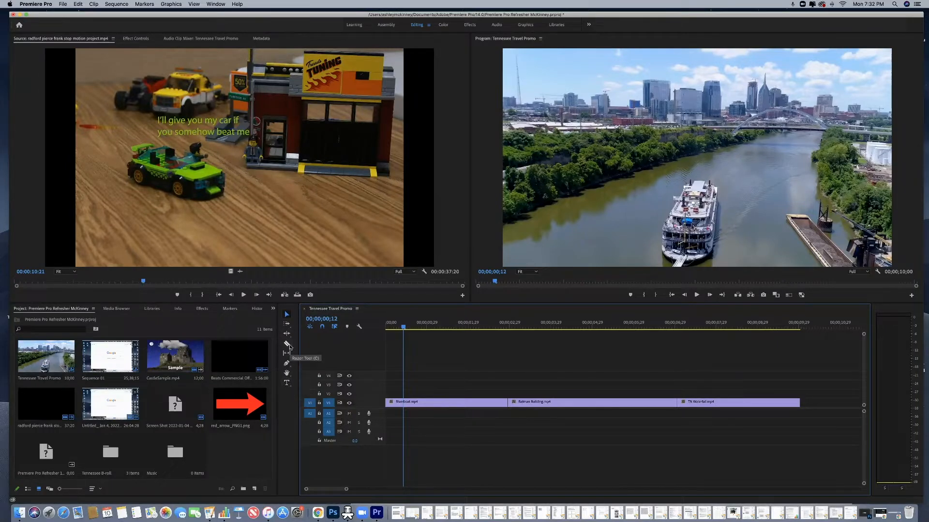
Examine the tools grouped under Track Select, Ripple Edit, Pen and Type, along with the Razor and Hand tools
left_click(287, 325)
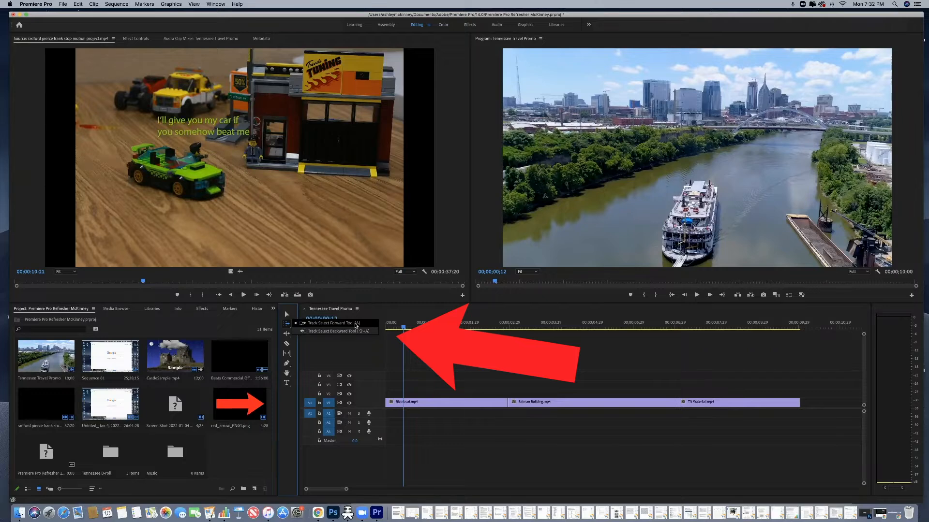
left_click(285, 336)
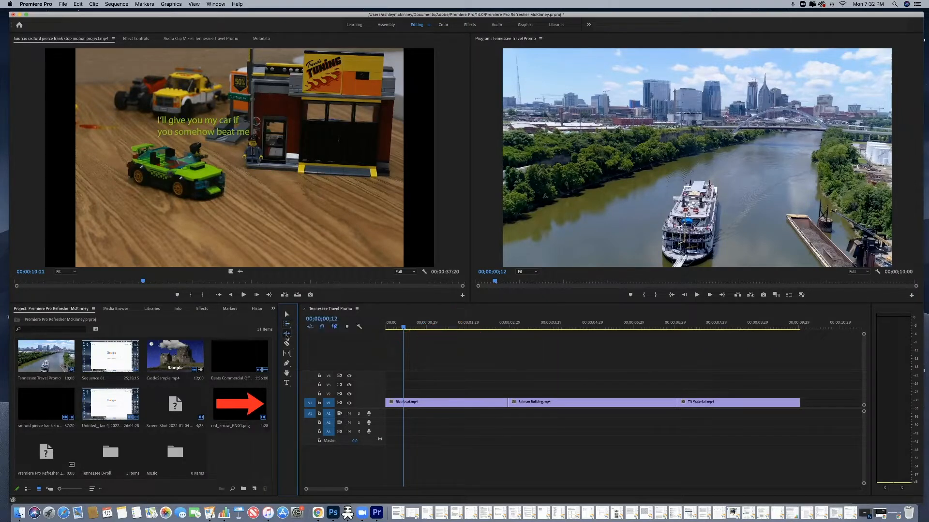
left_click(286, 334)
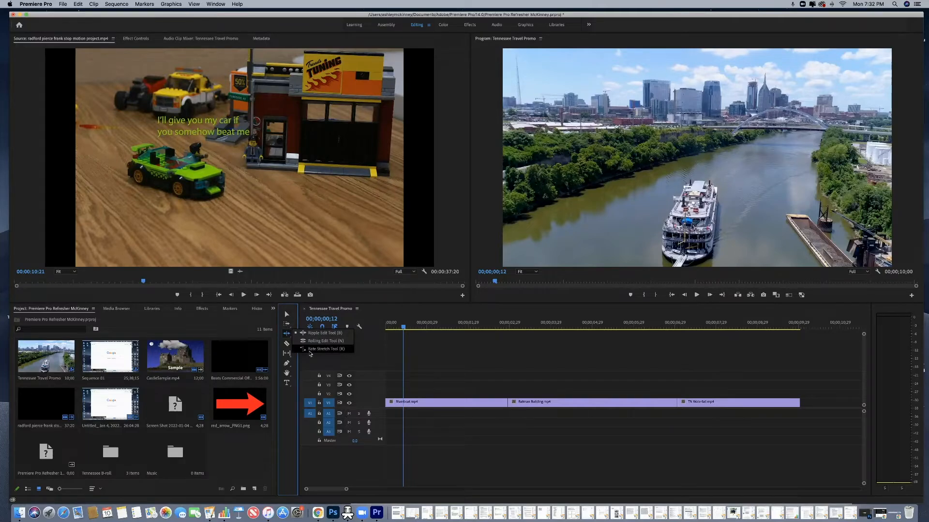
left_click(287, 344)
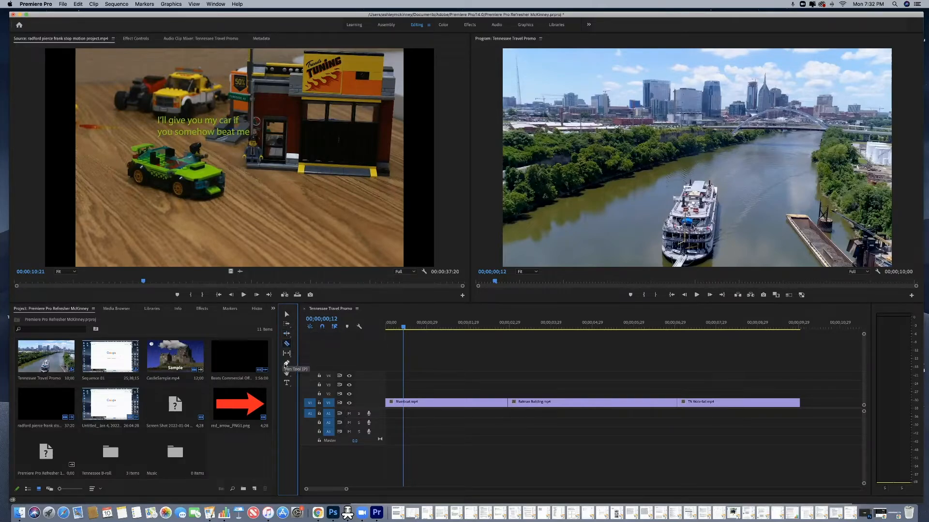
left_click(286, 366)
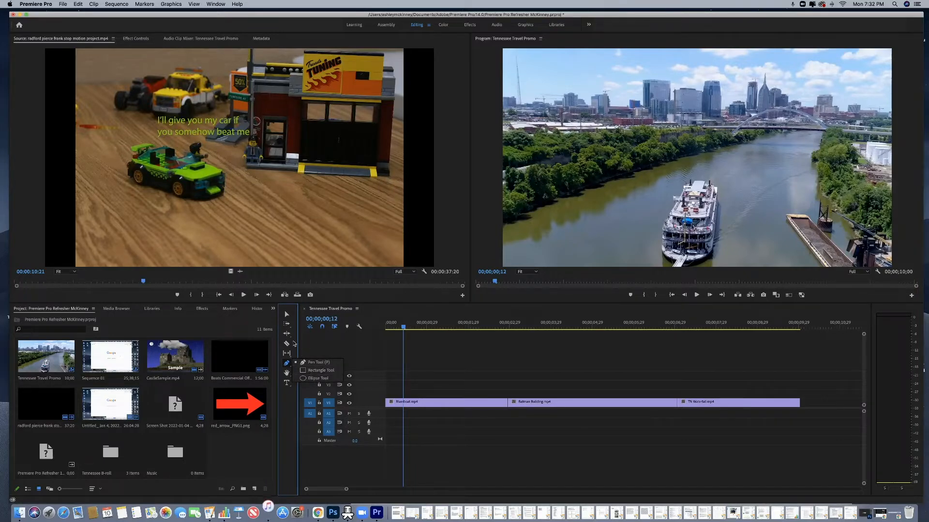
left_click(287, 373)
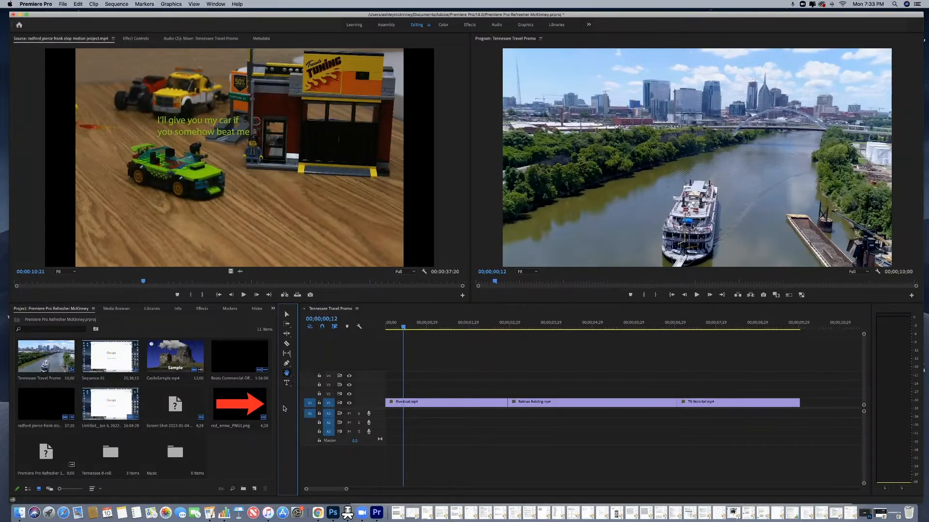
left_click(286, 383)
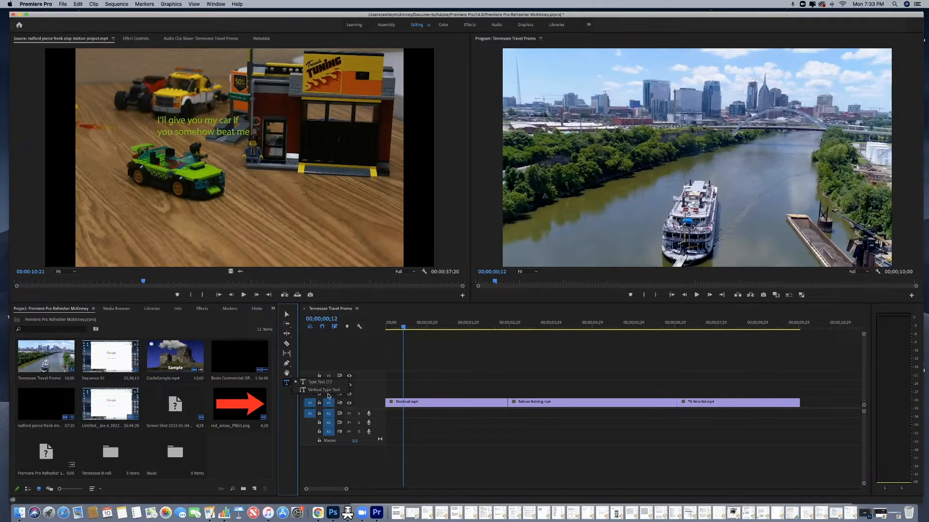
left_click(286, 407)
left_click(473, 382)
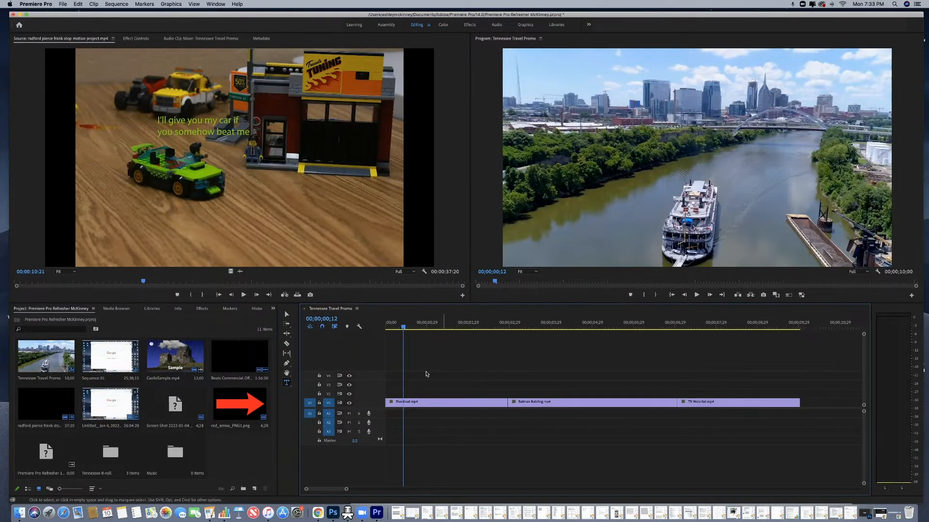
Move the playhead to the start of the Tennessee Travel Promo sequence and add a new text layer there
left_click_drag(402, 328, 377, 329)
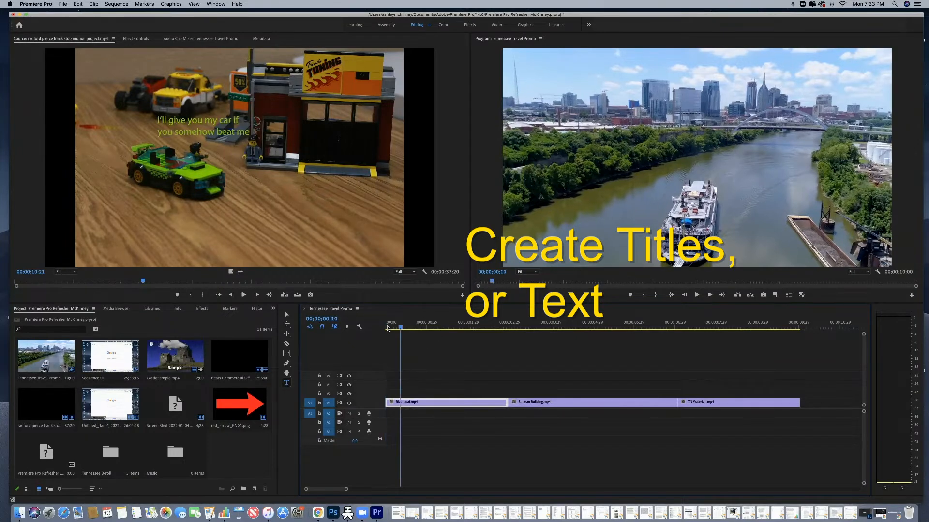
left_click(399, 365)
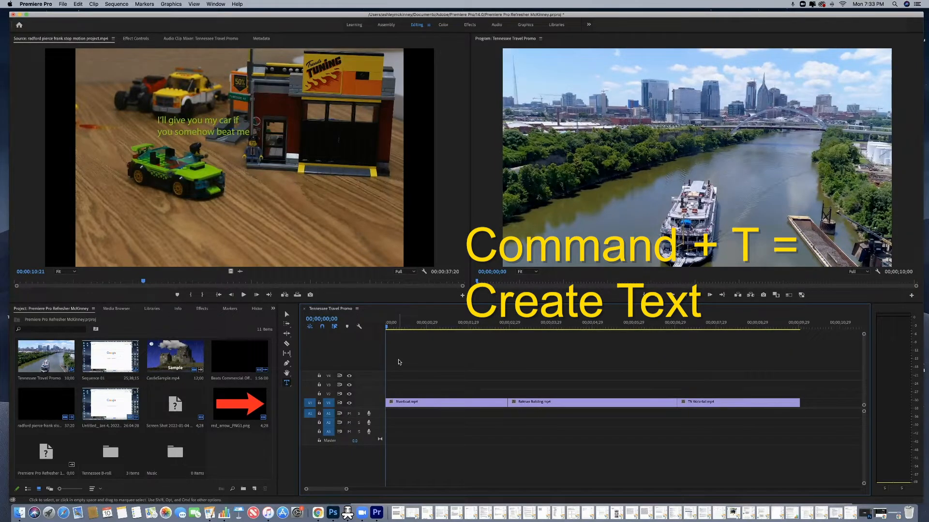
key("super+t")
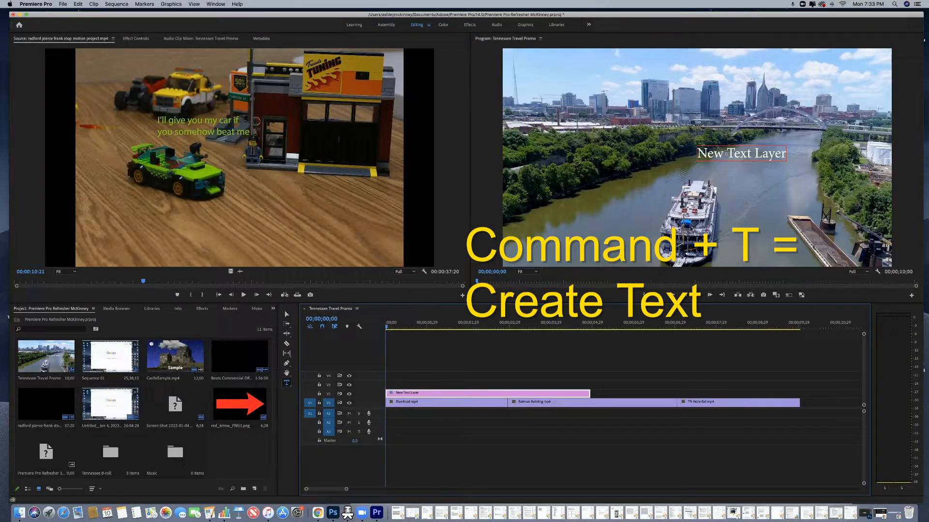
Reposition the new text over the river above the boat and enlarge it to about twice its size
left_click(286, 315)
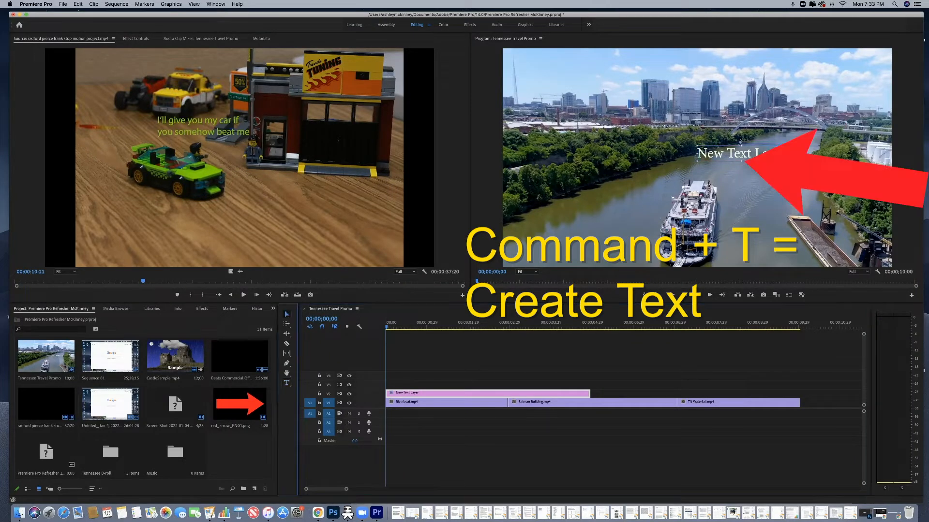
left_click_drag(733, 156, 662, 153)
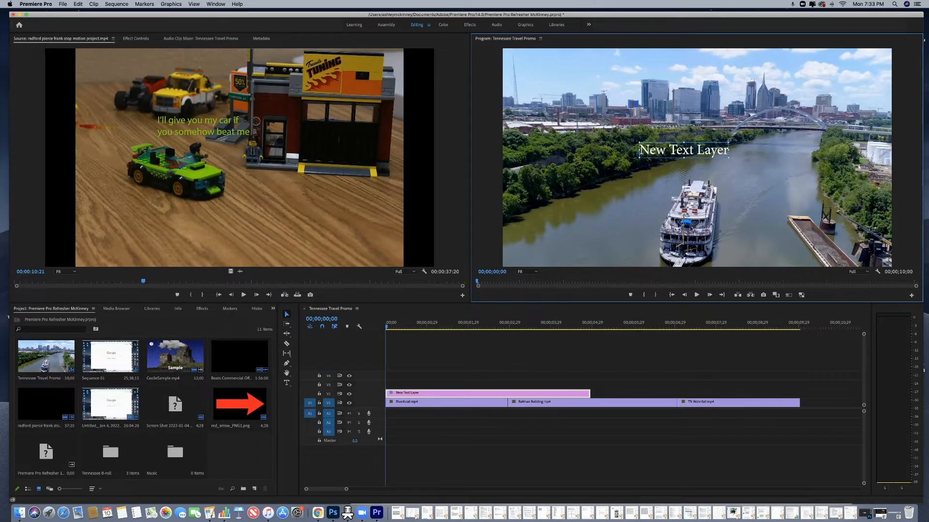
left_click_drag(728, 141, 788, 156)
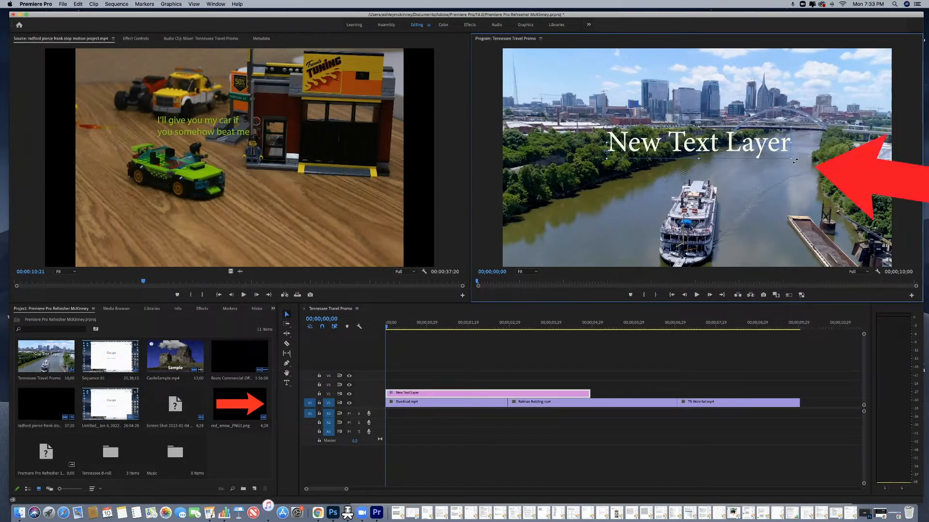
left_click_drag(795, 161, 801, 129)
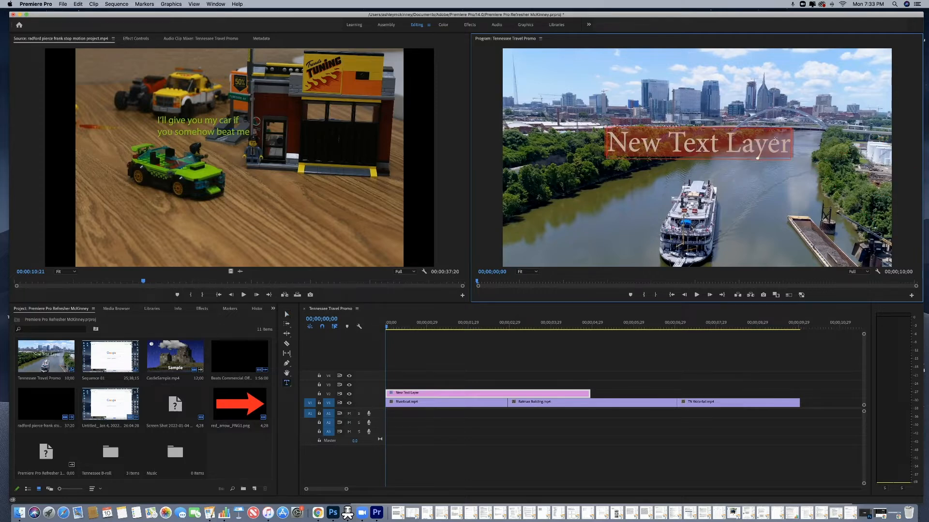
Replace the placeholder wording of the text layer with "Tennessee"
key("BackSpace")
type("Te")
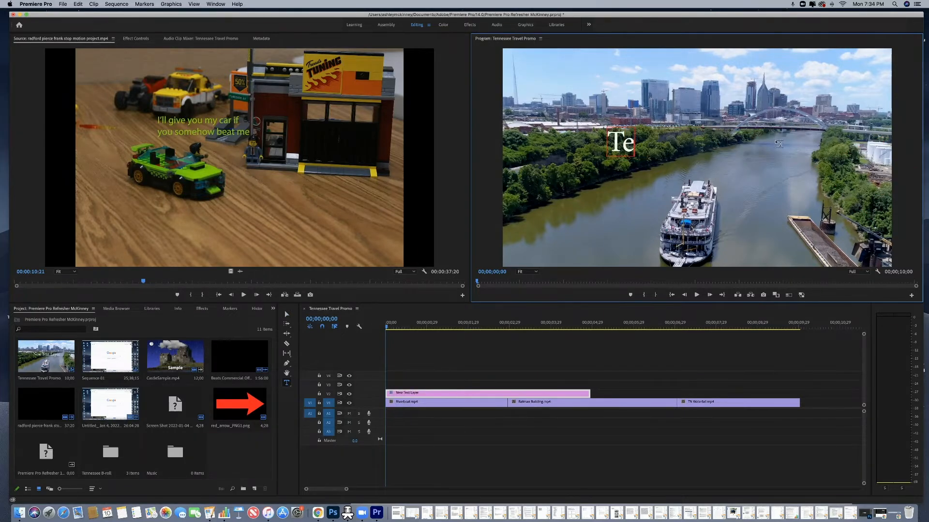
type("nnessee")
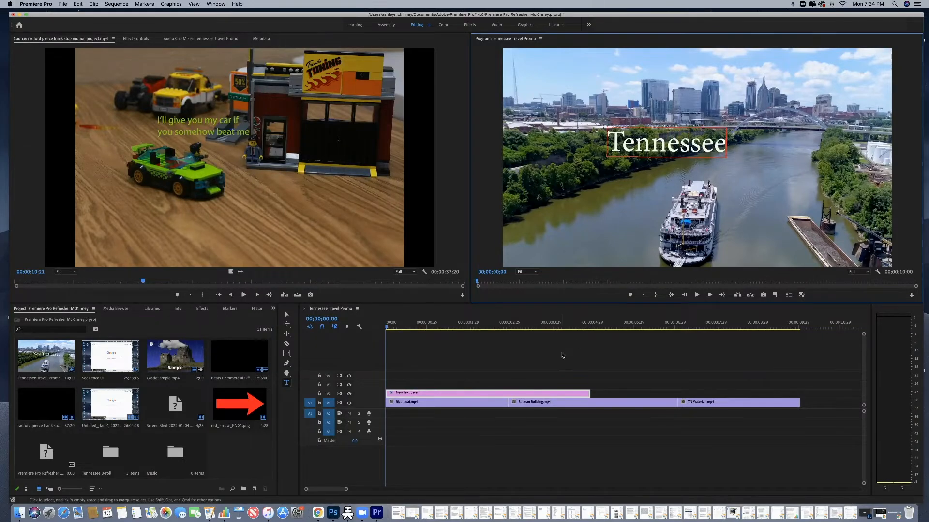
left_click(490, 360)
Show the Tennessee title's source text properties in Effect Controls and set its font size to 78
left_click(438, 394)
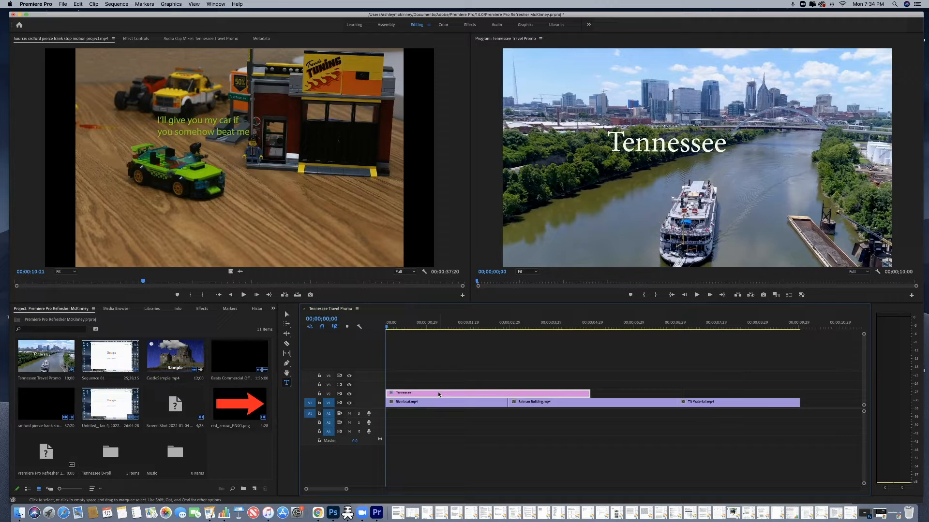
left_click(128, 40)
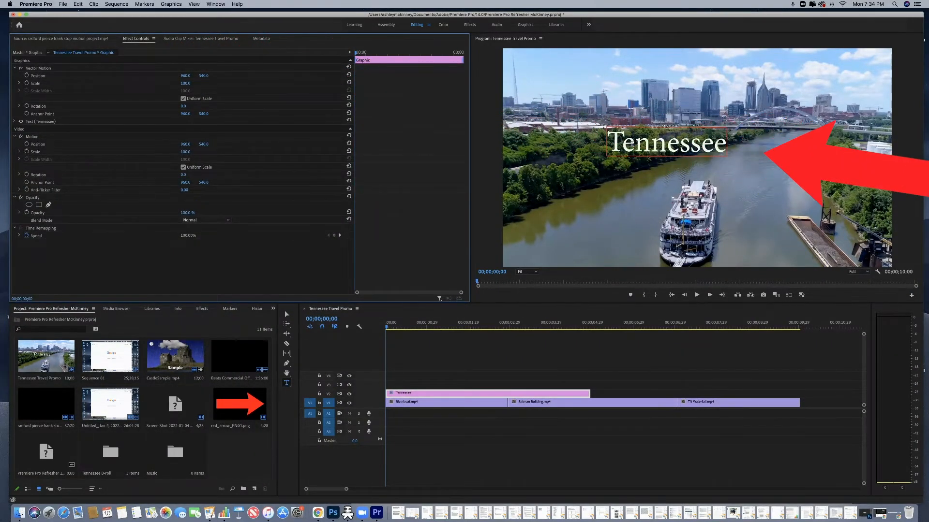
left_click(627, 143)
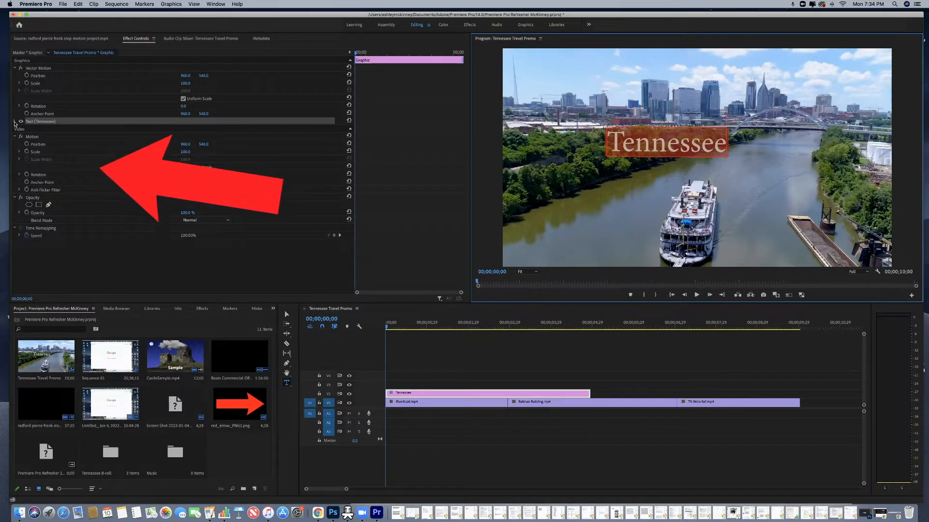
left_click(15, 122)
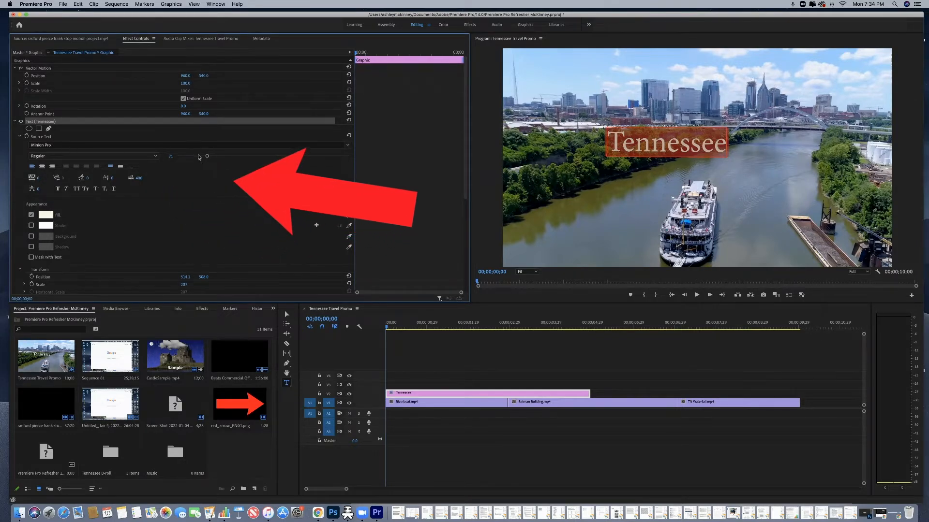
mouse_move(207, 156)
left_mouse_down()
mouse_move(222, 155)
mouse_move(193, 157)
mouse_move(211, 157)
left_mouse_up()
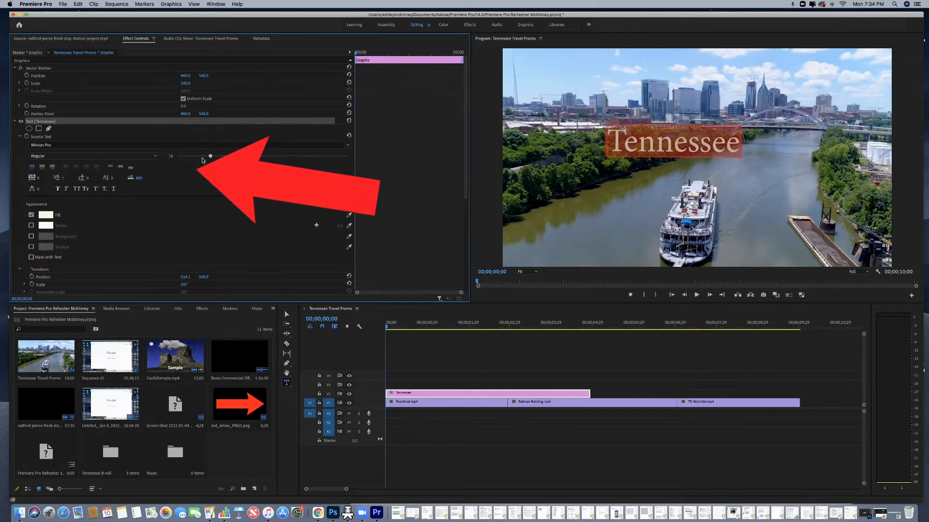
Try the Noteworthy font and the Plantagenet Cherokee font on the Tennessee title
left_click(129, 145)
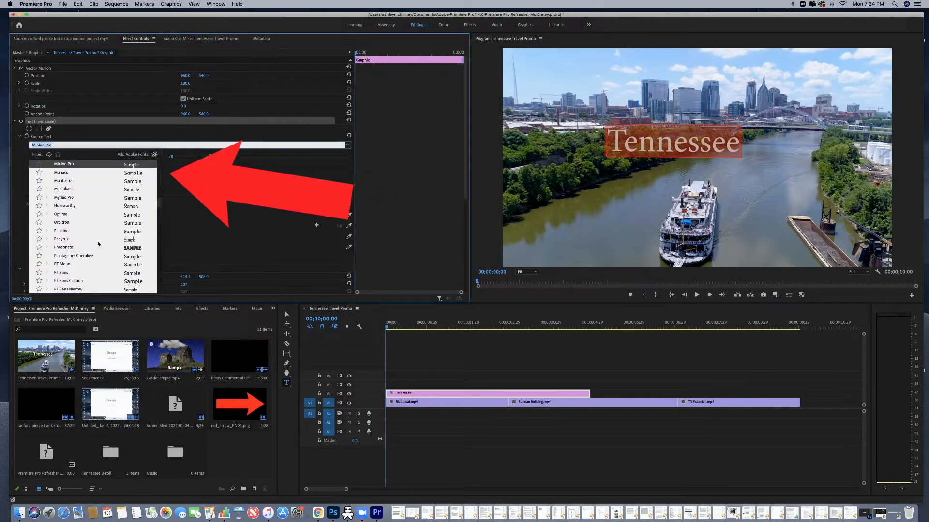
left_click(77, 205)
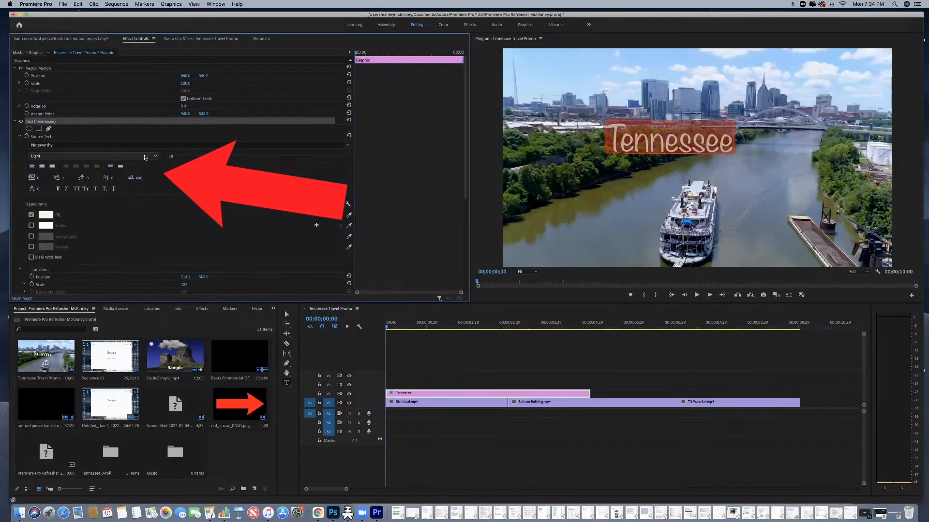
left_click(348, 145)
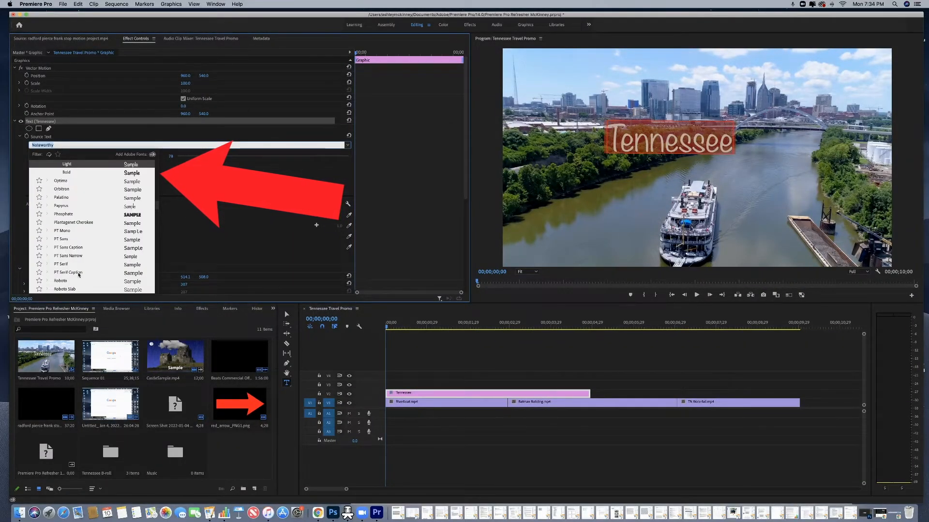
left_click(80, 222)
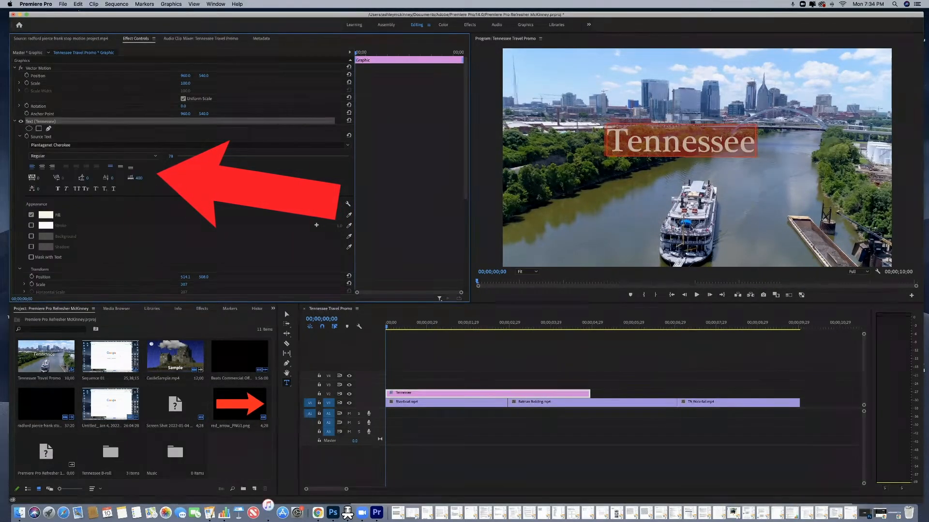
Try the Snell Roundhand font on the Tennessee title
left_click(347, 145)
scroll(89, 271, "down", 3)
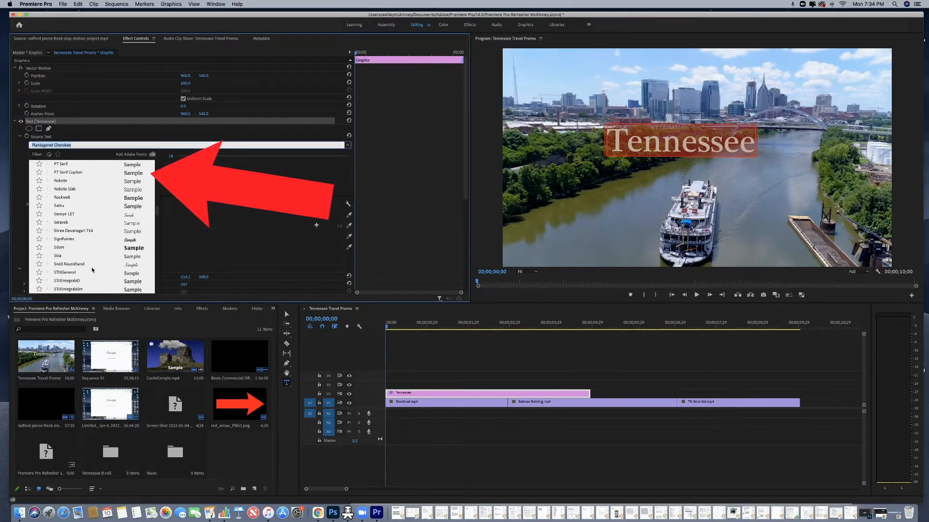
left_click(81, 267)
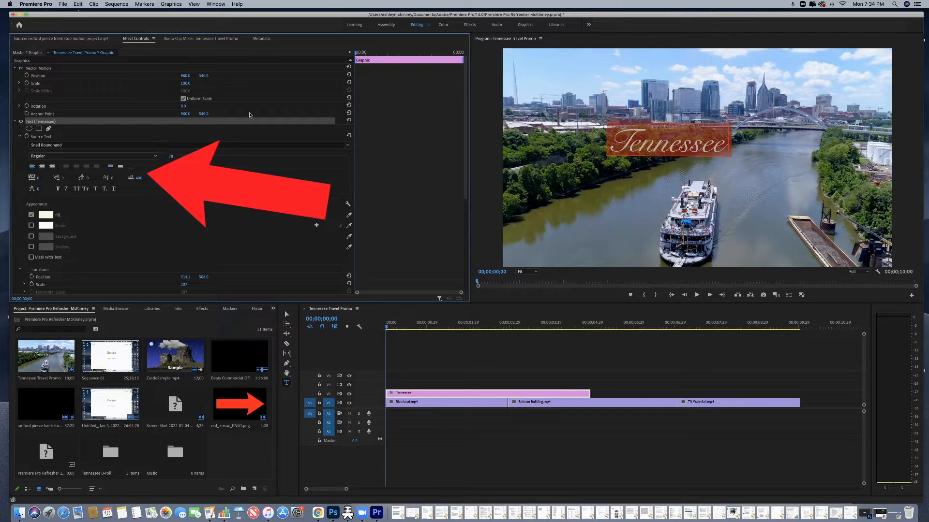
Try the Zapfino font on the Tennessee title with the Regular font style
left_click(347, 145)
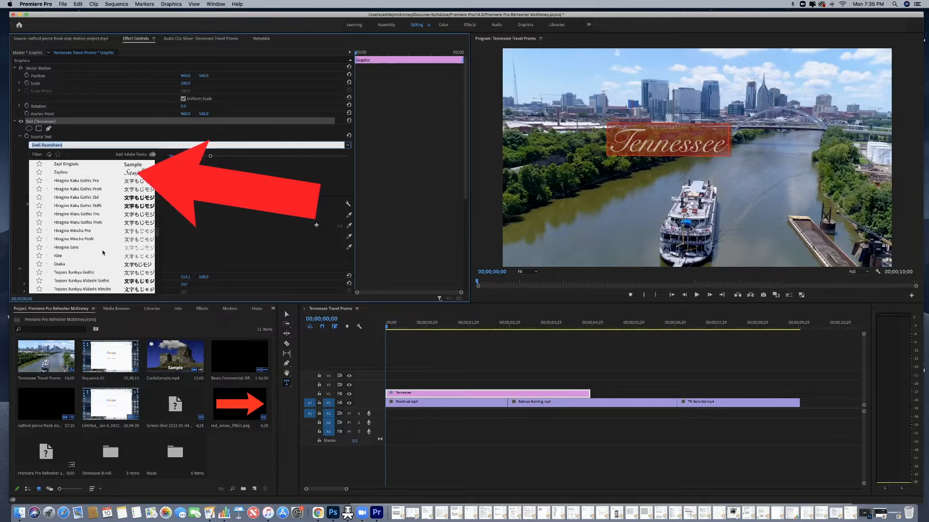
scroll(103, 252, "down", 3)
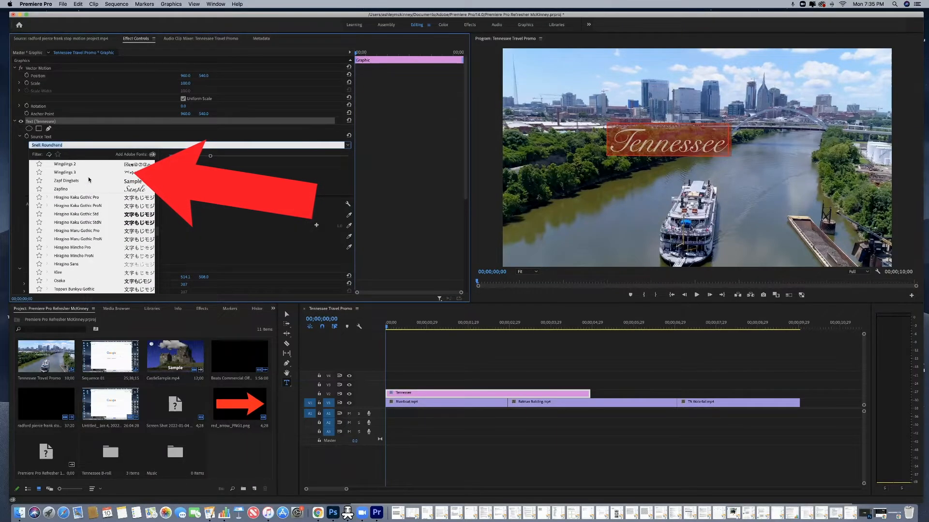
left_click(115, 180)
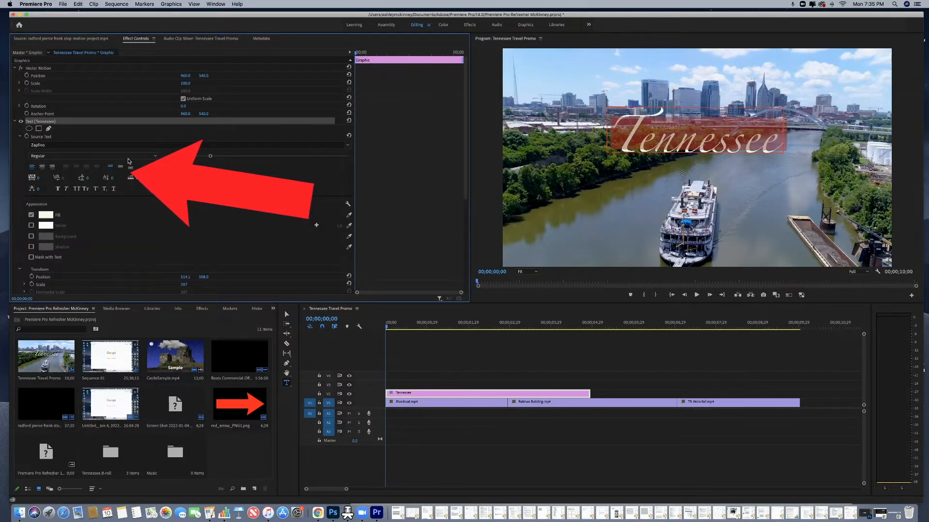
left_click(92, 156)
left_click(93, 164)
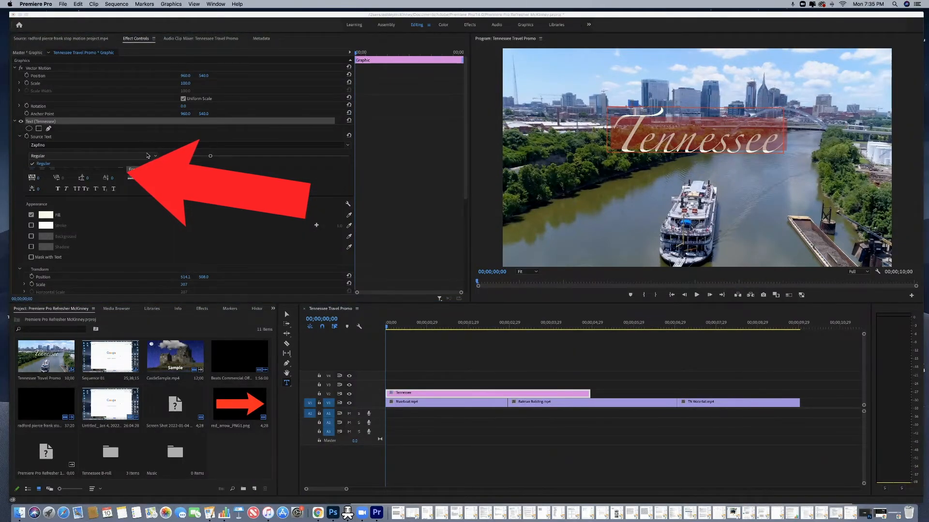
Change the Tennessee title's font to Skia
left_click(92, 145)
scroll(89, 198, "up", 10)
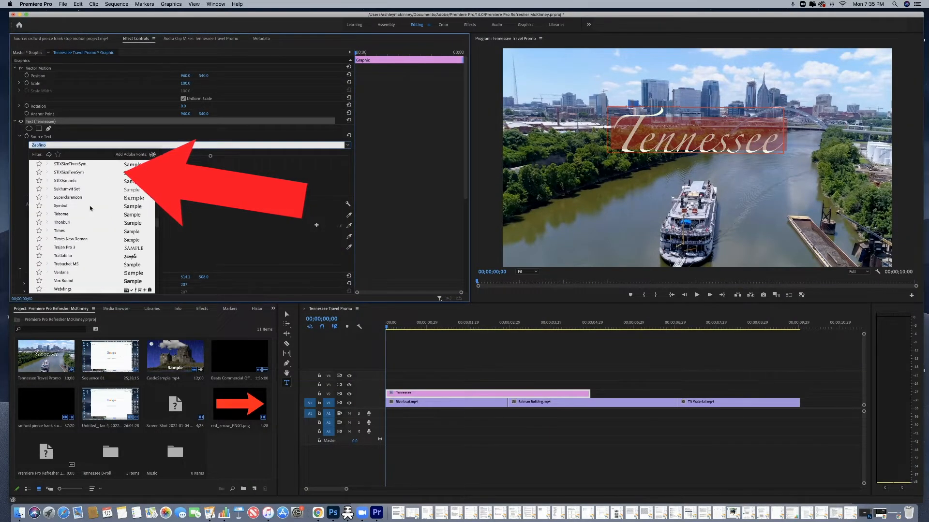
left_click(79, 171)
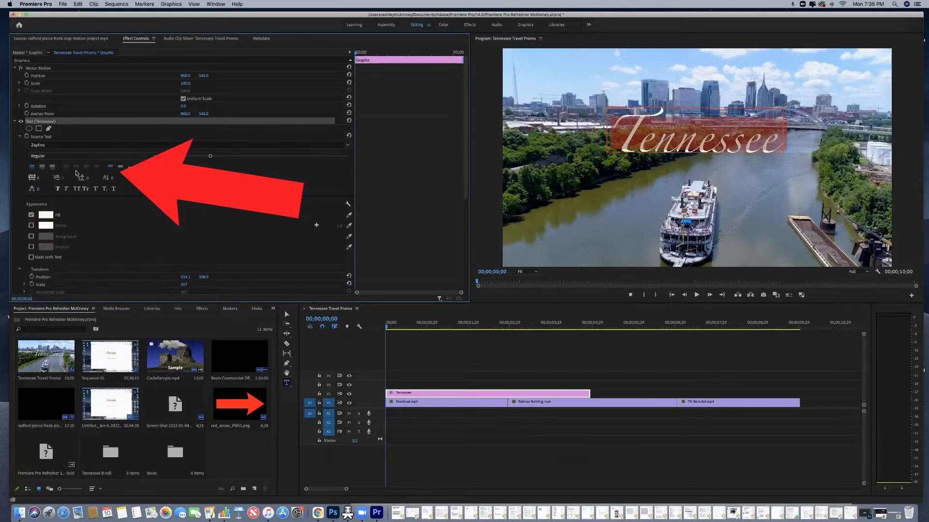
left_click(78, 157)
left_click(78, 159)
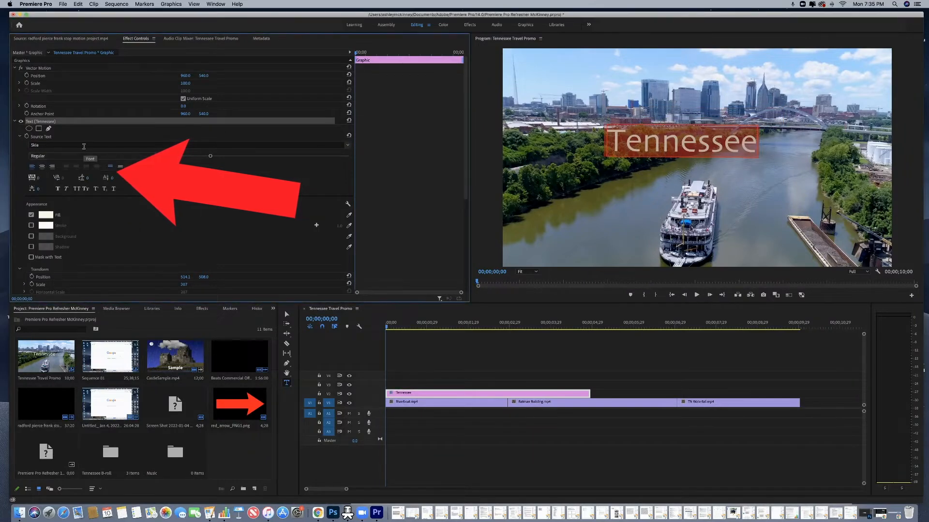
Change the Tennessee title's font to Helvetica and try the Light Oblique font style
left_click(84, 145)
scroll(101, 217, "up", 5)
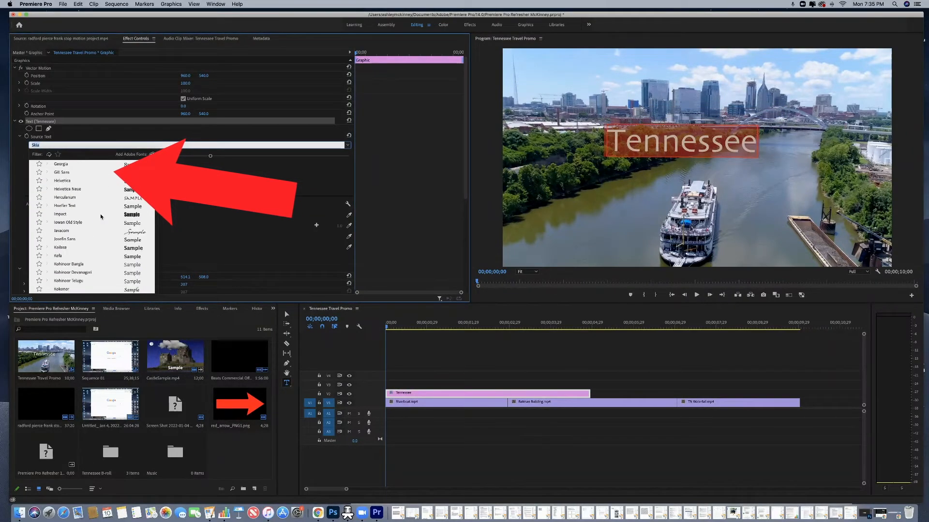
left_click(76, 181)
left_click(75, 155)
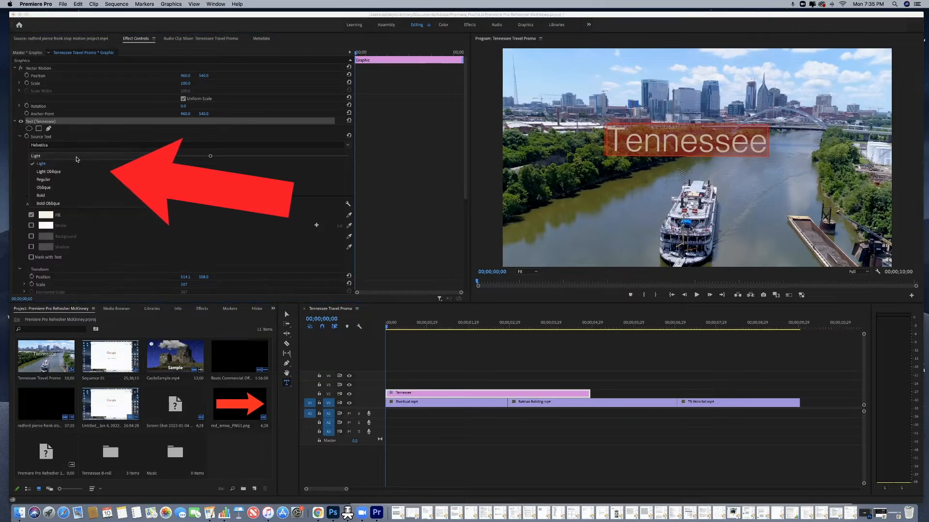
left_click(51, 172)
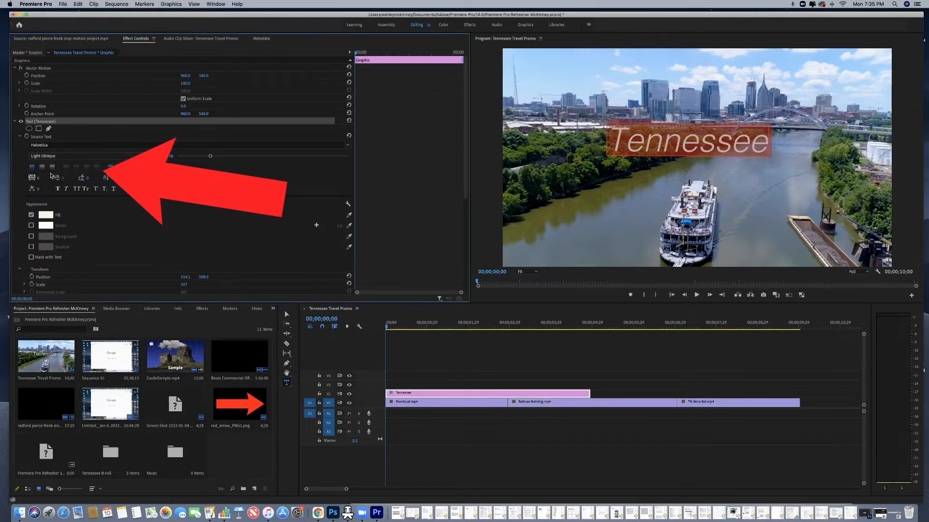
Try the Regular, Oblique and Bold font styles on the Tennessee title, and settle on Bold Oblique
left_click(54, 159)
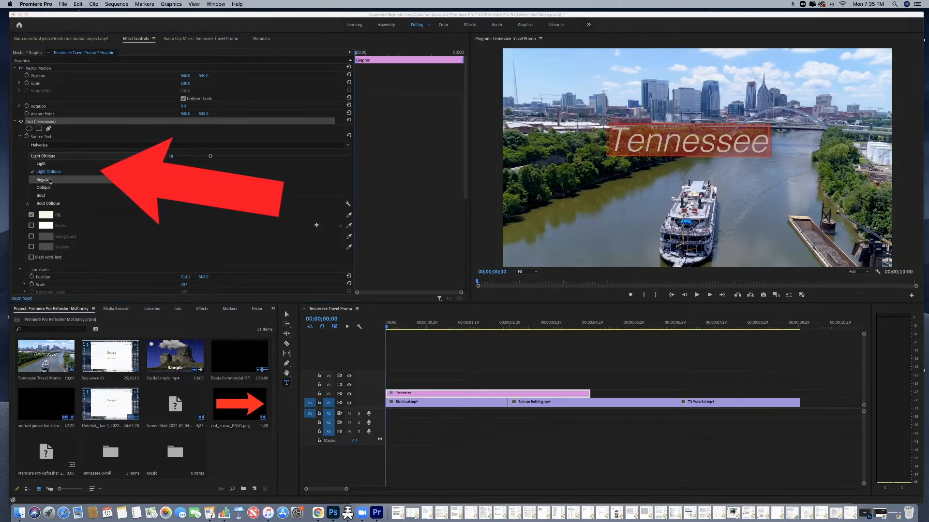
left_click(48, 180)
left_click(53, 158)
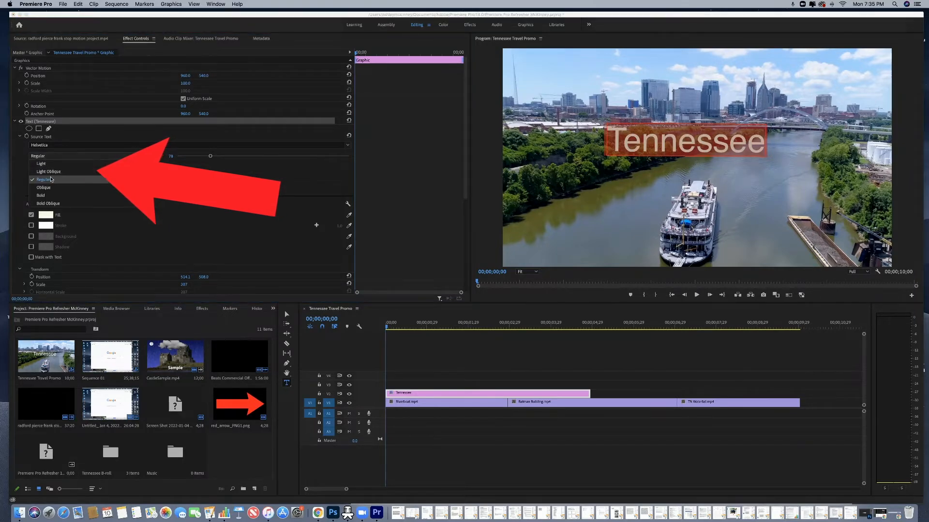
left_click(51, 188)
left_click(53, 157)
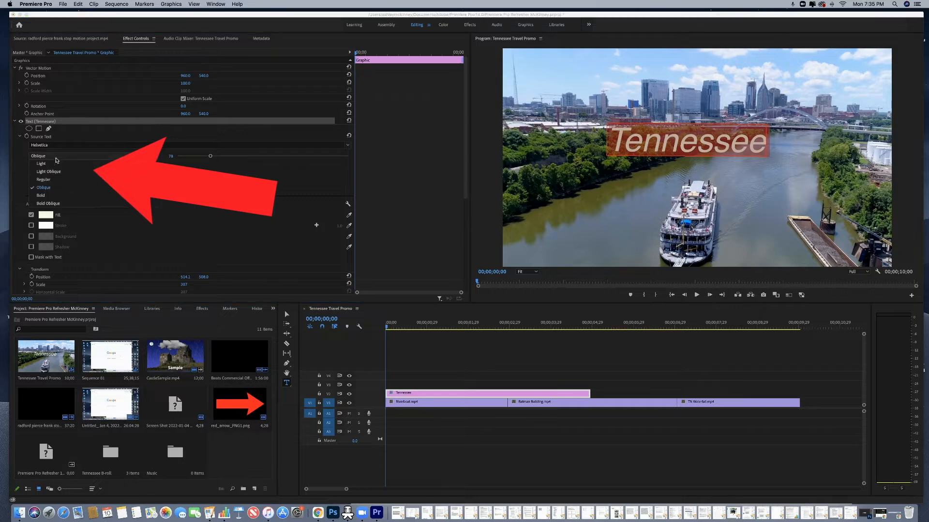
left_click(41, 196)
left_click(53, 156)
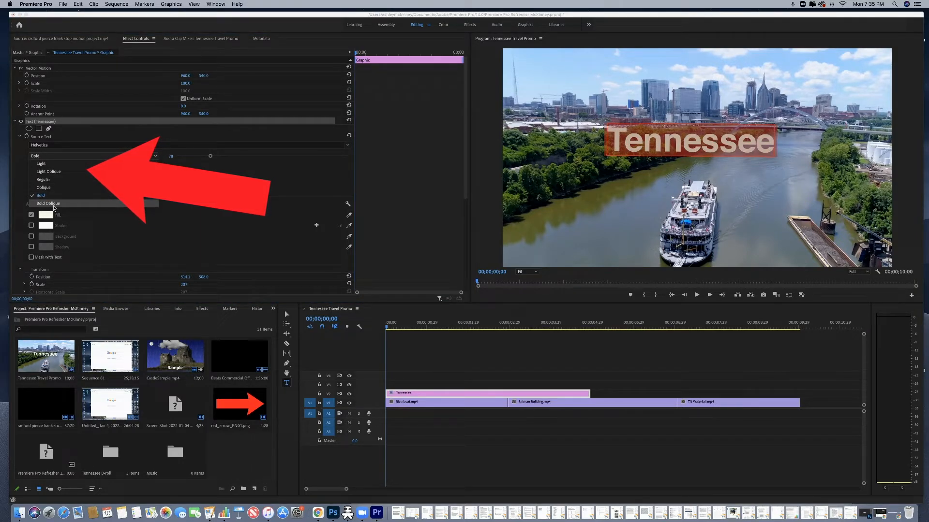
left_click(54, 206)
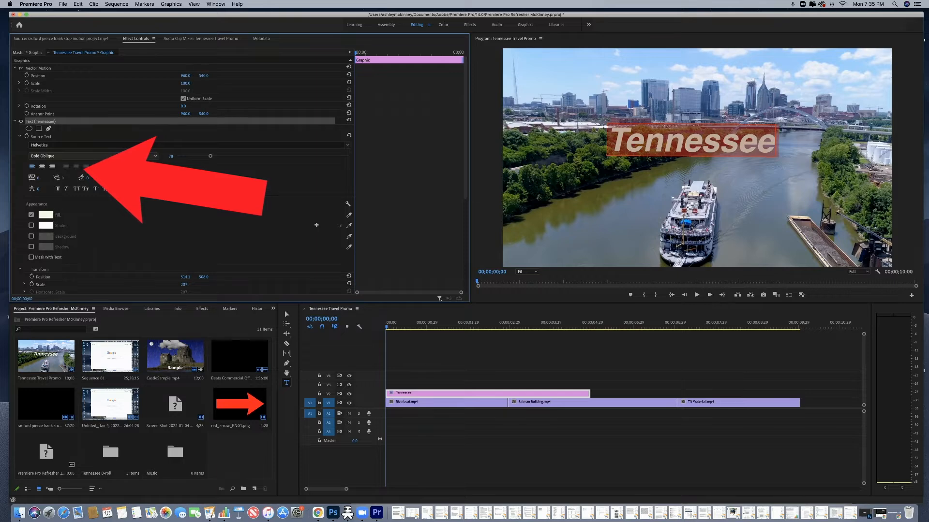
left_click(157, 157)
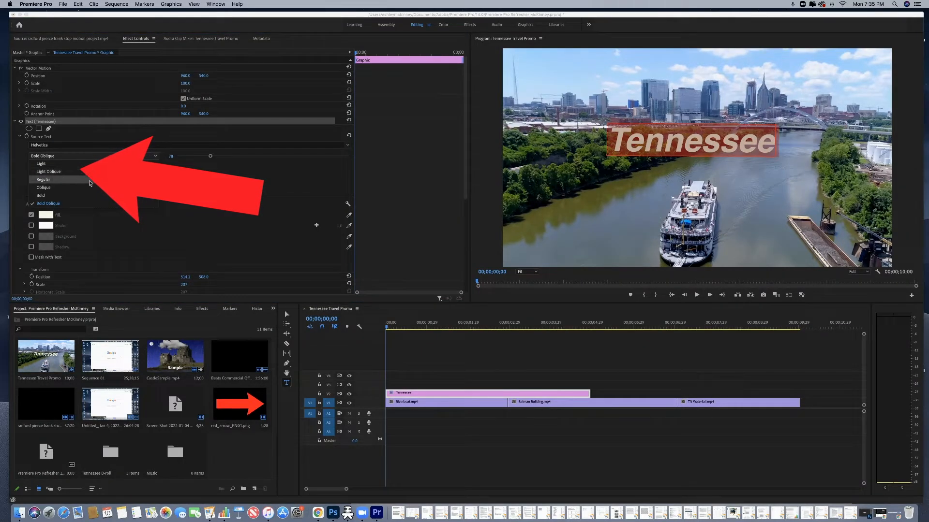
left_click(137, 203)
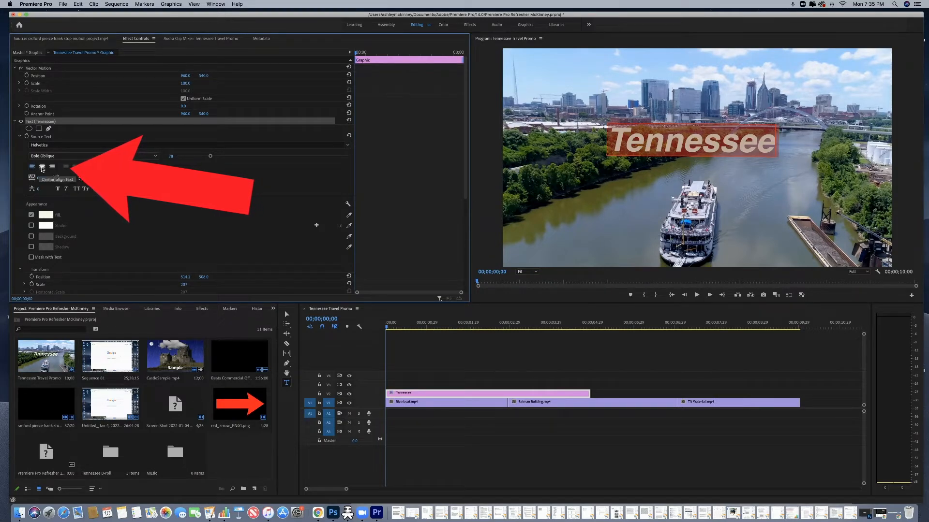
Try center and right text alignment on the Tennessee title, and restore left alignment
left_click(43, 168)
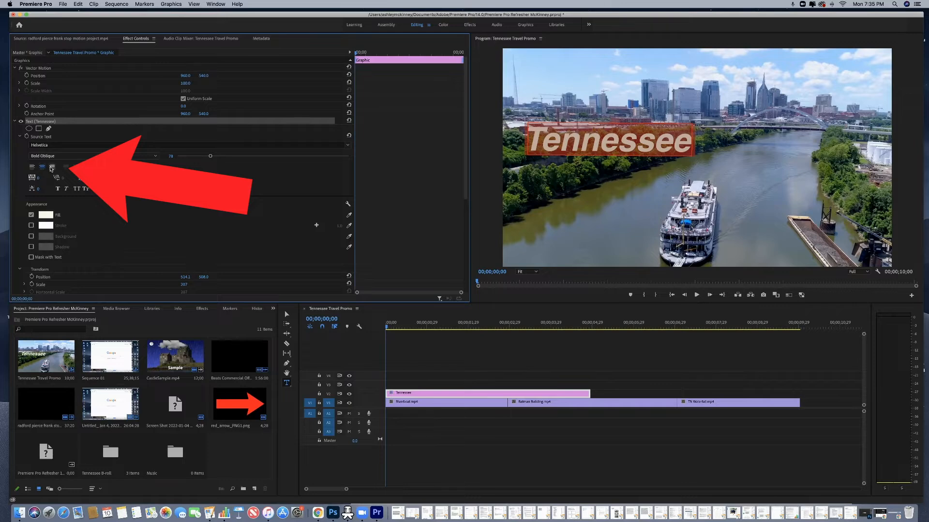
left_click(52, 168)
left_click(43, 167)
left_click(33, 167)
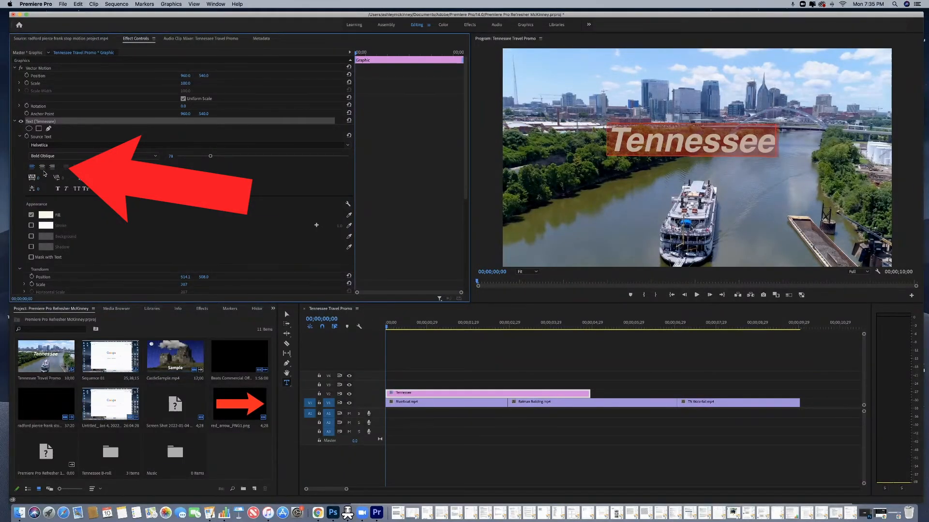
left_click(42, 168)
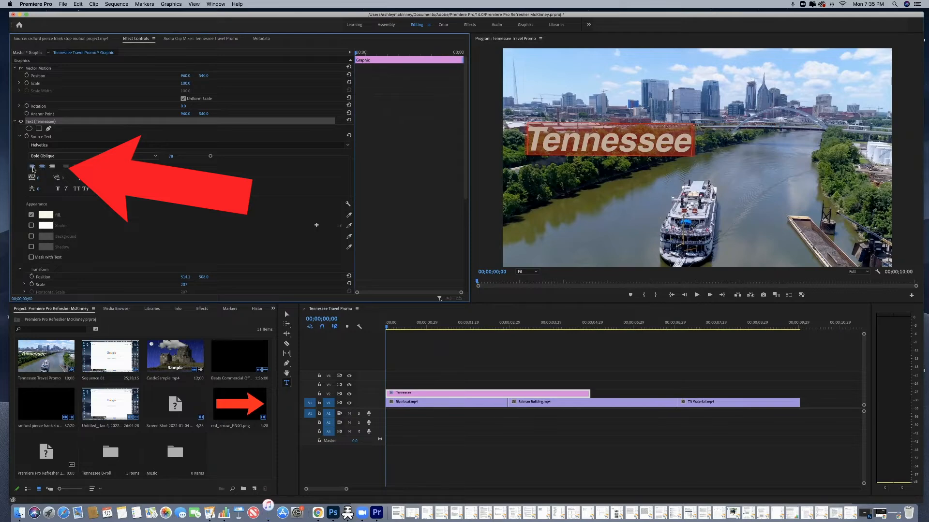
left_click(32, 168)
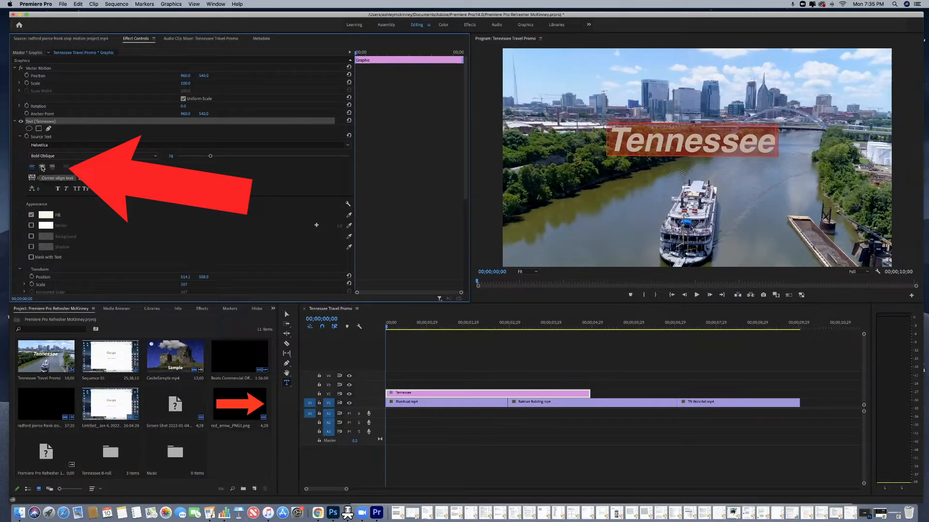
left_click(42, 167)
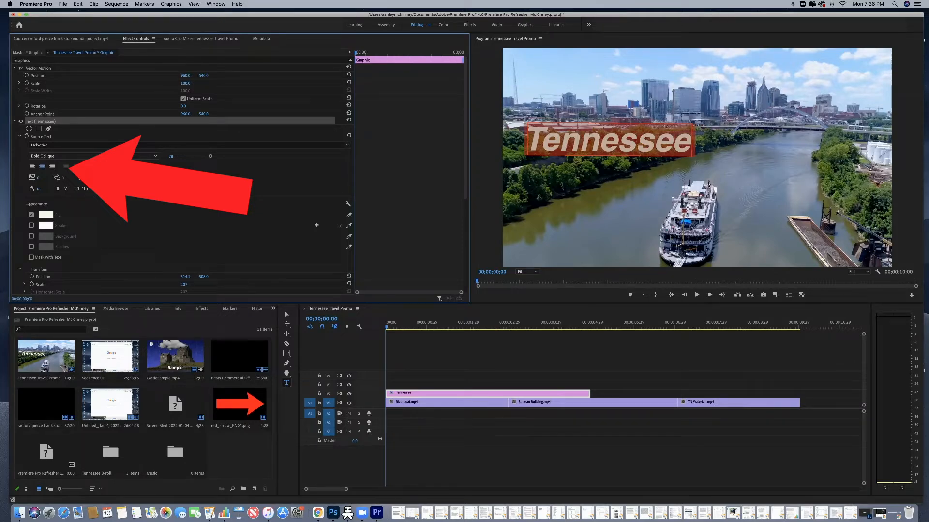
left_click(34, 169)
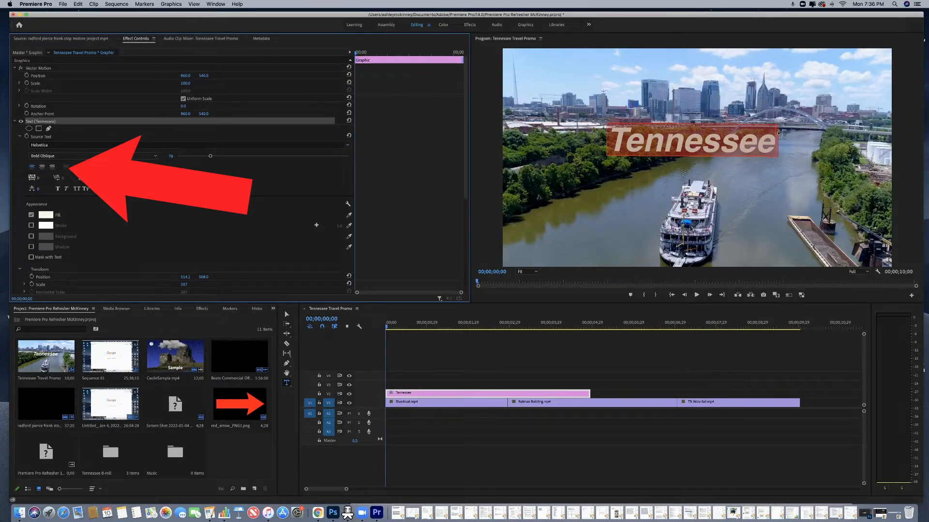
Move the Tennessee title slightly down and to the right in the frame with the Selection tool
left_click(327, 351)
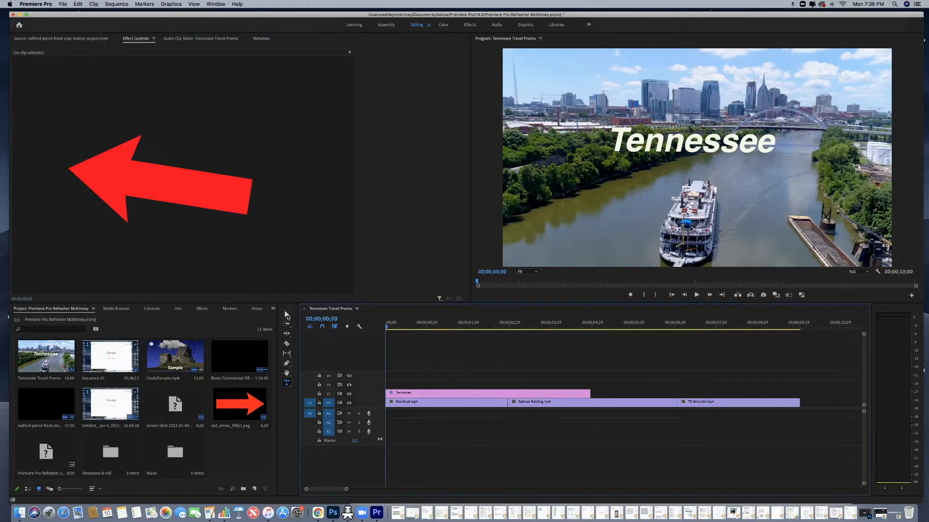
left_click(286, 315)
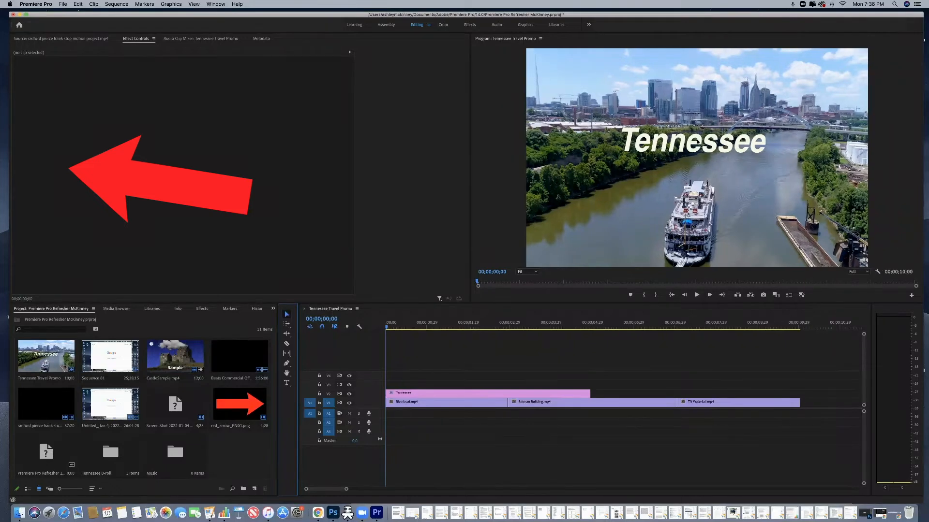
mouse_move(697, 141)
left_mouse_down()
mouse_move(691, 124)
mouse_move(691, 147)
mouse_move(701, 147)
left_mouse_up()
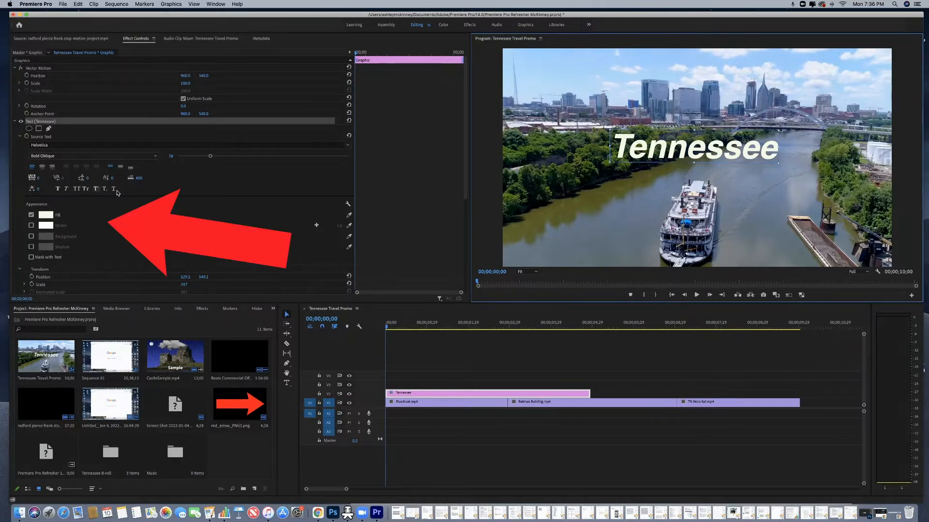
Set the Tennessee title's fill to orange (RGB 219, 148, 14) and enable its white stroke
double_click(639, 145)
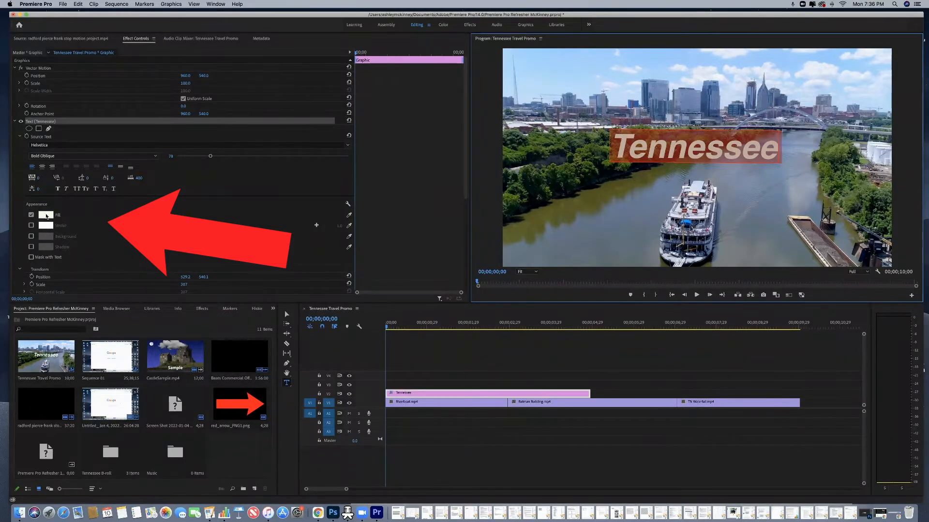
left_click(46, 215)
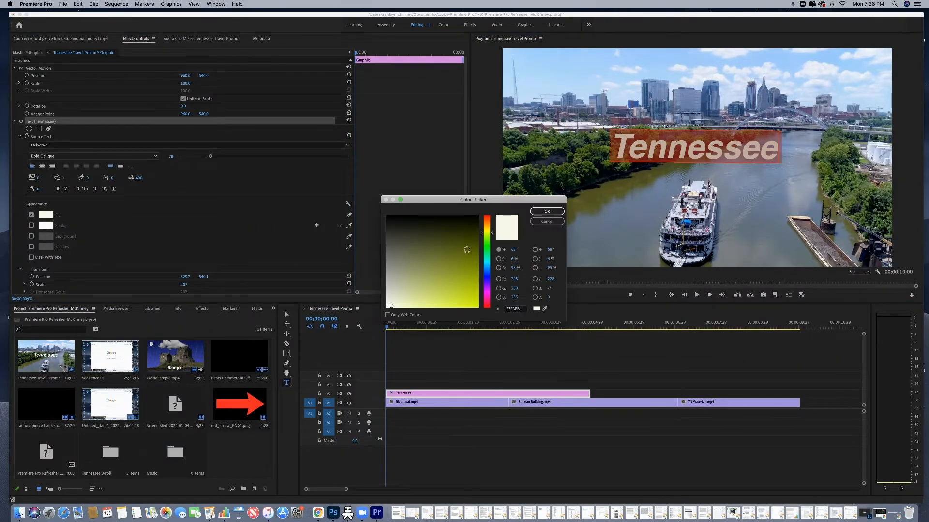
left_click(487, 227)
left_click_drag(461, 239, 472, 294)
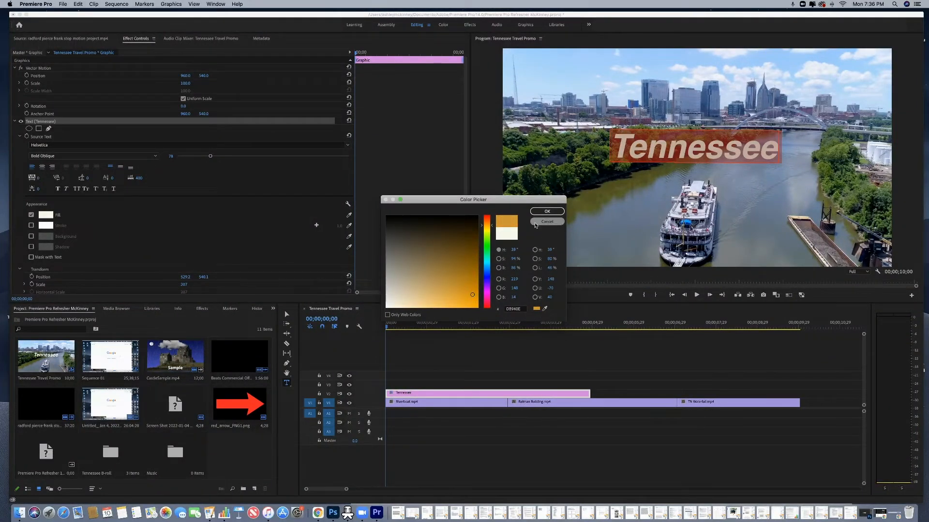
left_click(547, 212)
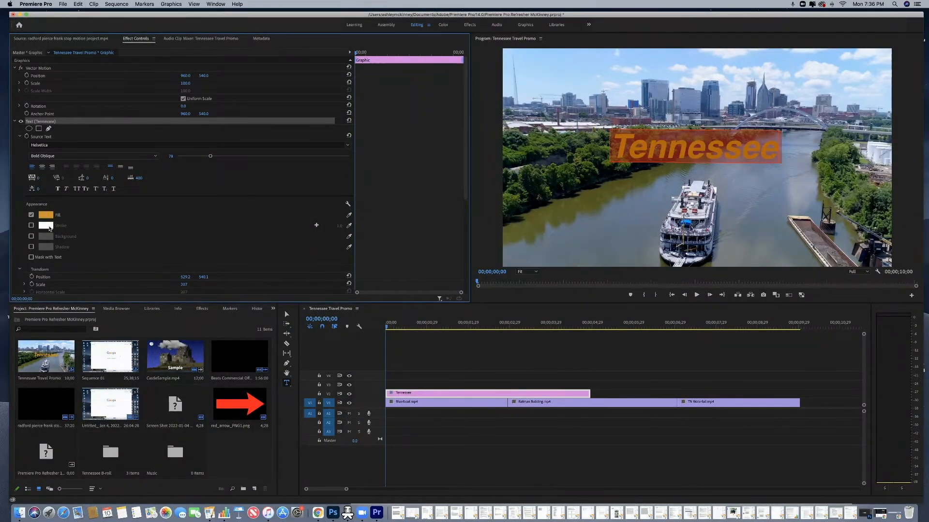
left_click(31, 226)
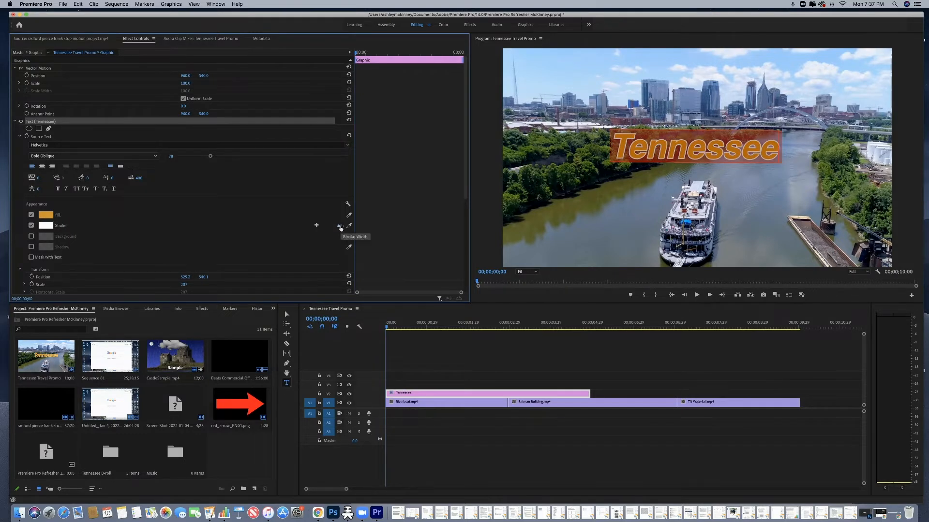
left_click(535, 355)
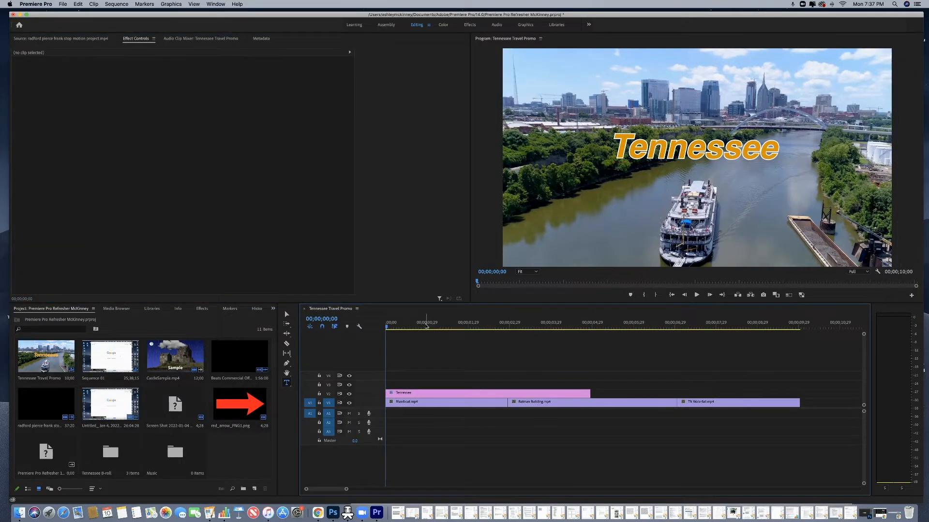
Delete the Tennessee title clip above the riverboat clip from the timeline
left_click(474, 328)
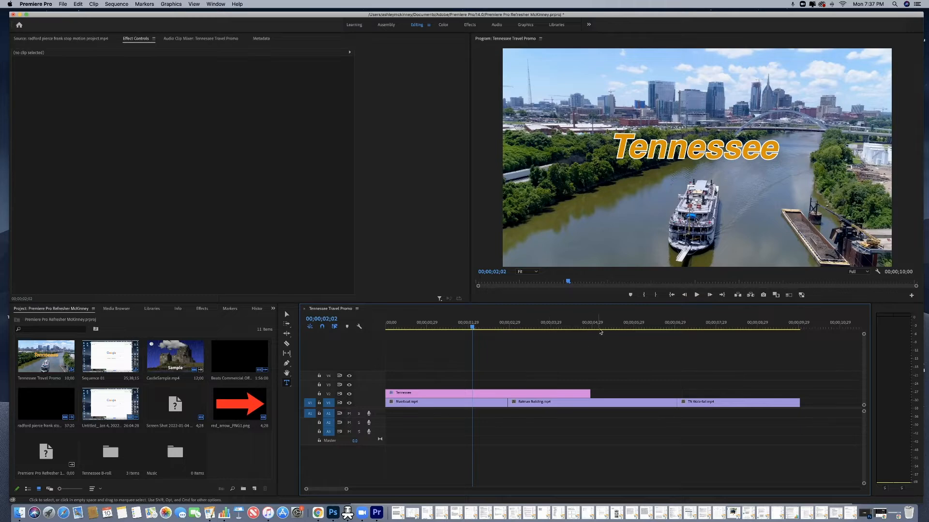
left_click_drag(600, 332, 460, 327)
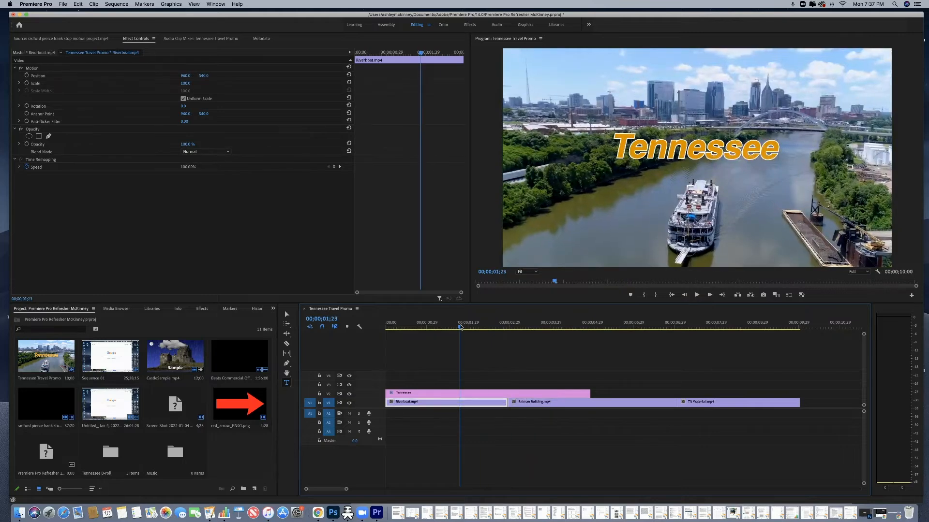
left_click(444, 394)
key("Delete")
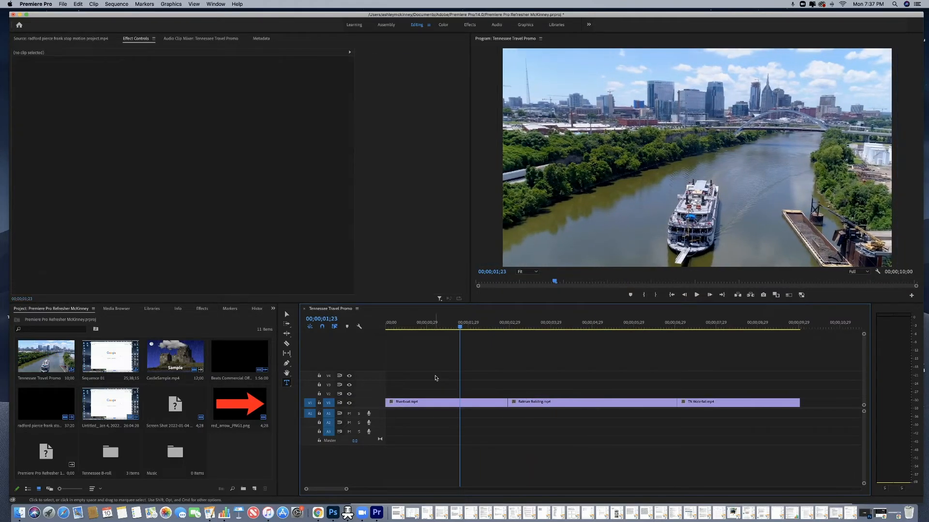
Add a vertical text layer at 00;00;00;07 over the riverboat clip and move it up and left until all its letters fit in the frame
left_click(432, 402)
left_click(417, 328)
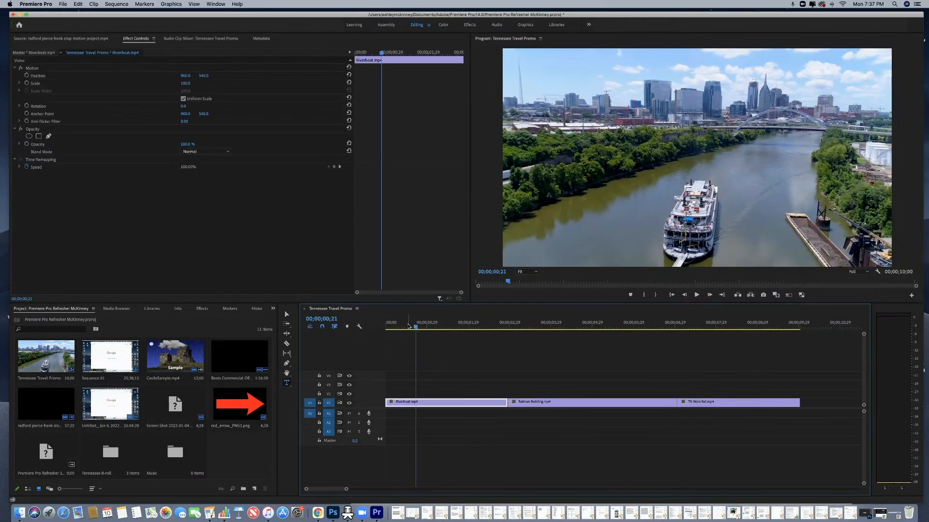
left_click(397, 327)
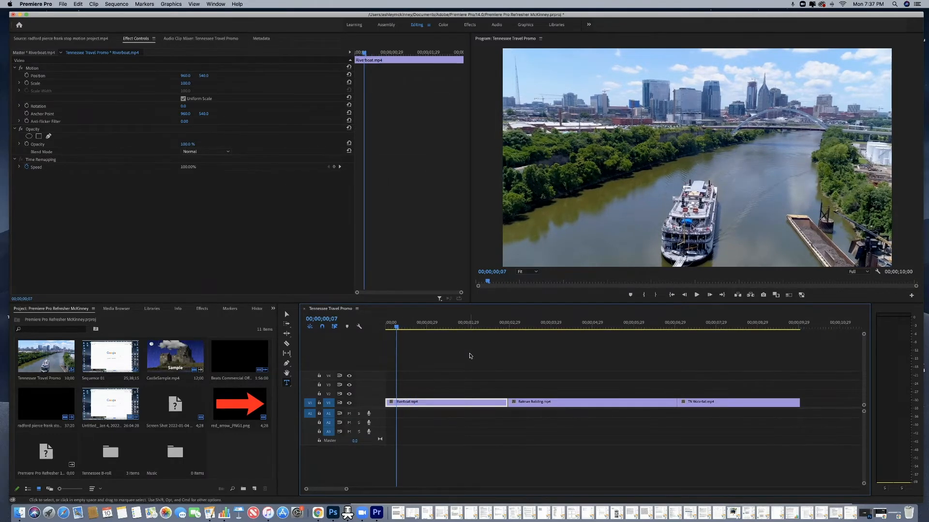
left_click(172, 4)
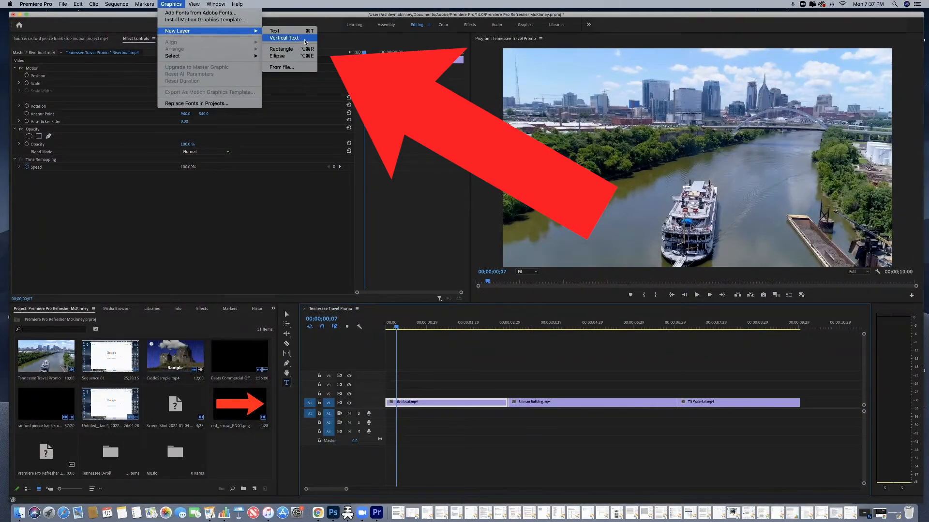
left_click(277, 38)
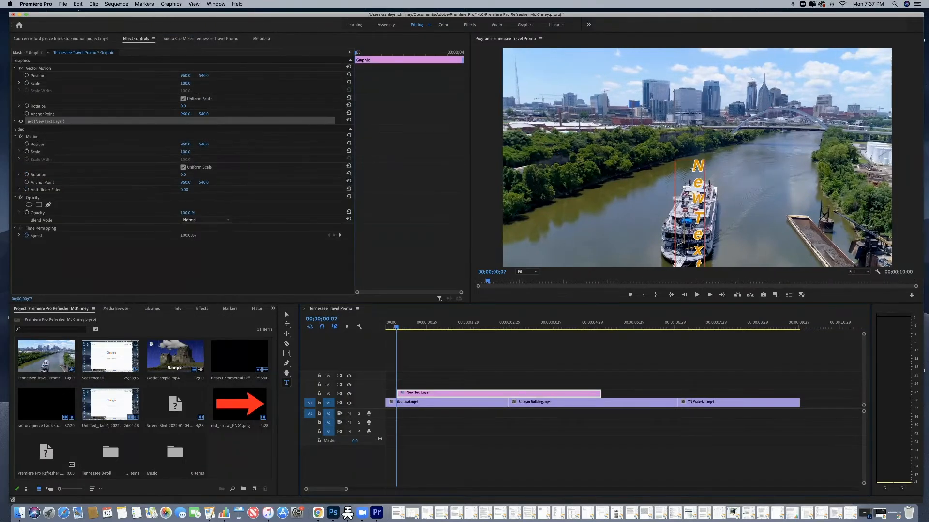
left_click(288, 314)
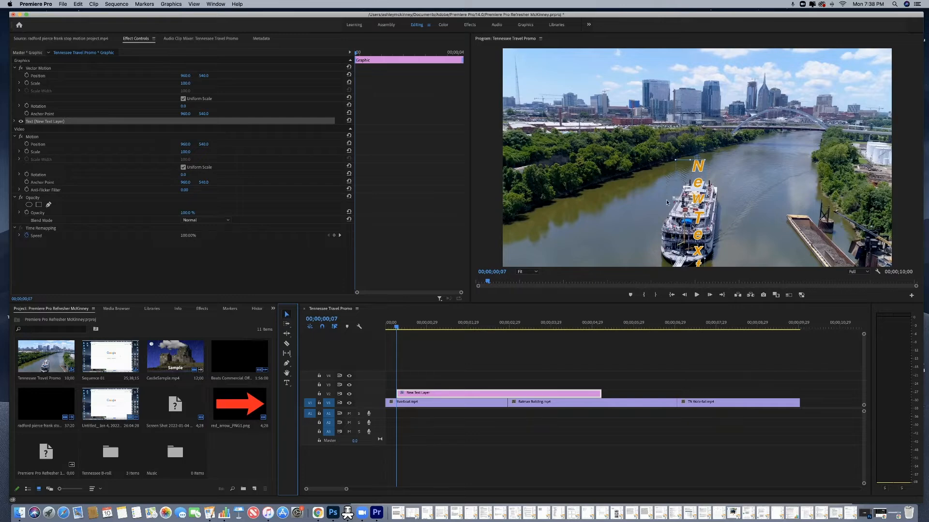
left_click_drag(701, 201, 666, 107)
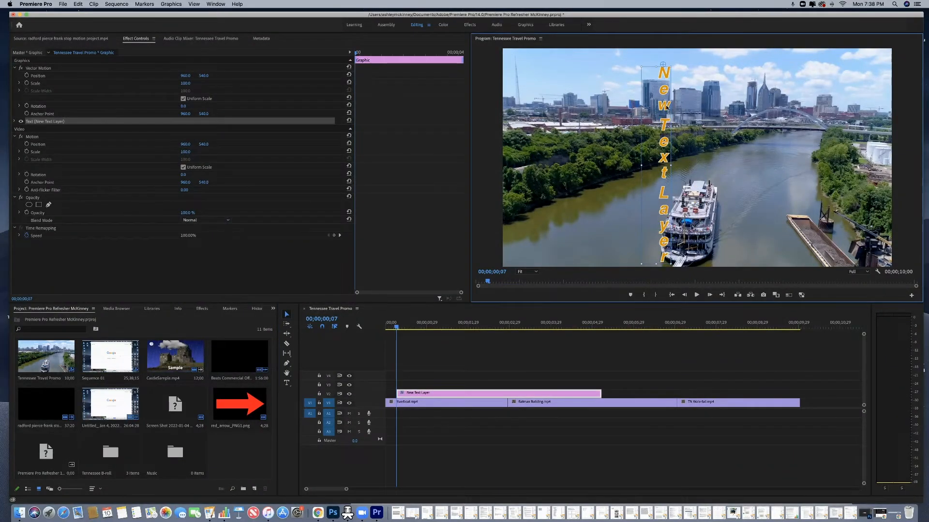
Replace the placeholder text of the vertical title over the riverboat clip with "Tennessee"
double_click(665, 108)
type("T")
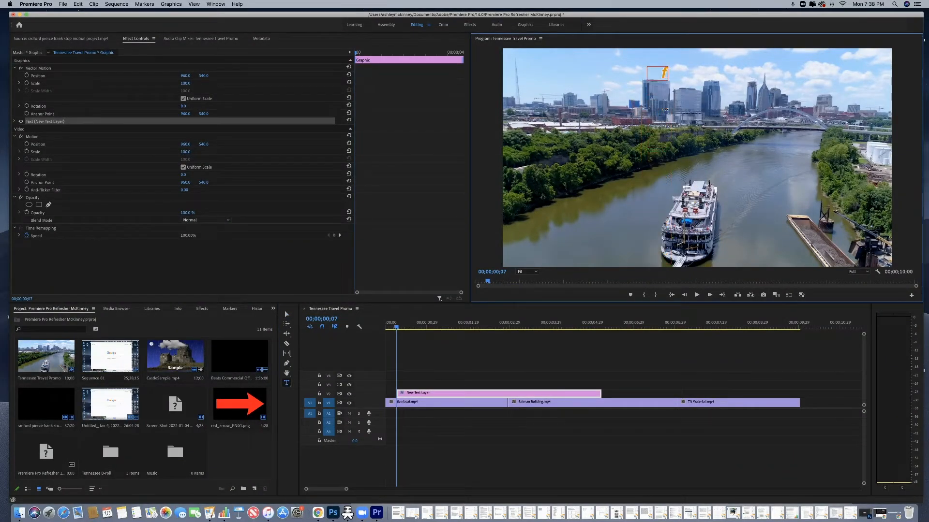
type("ennessee")
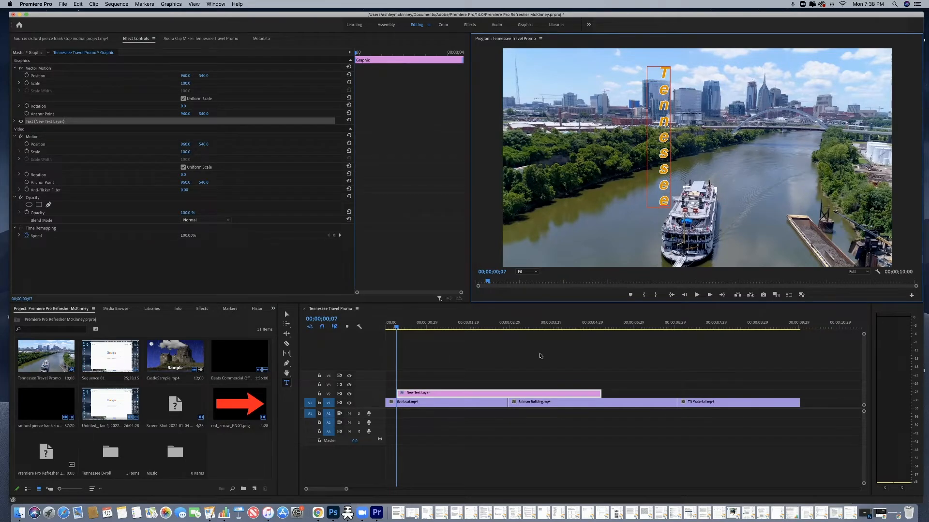
left_click(489, 366)
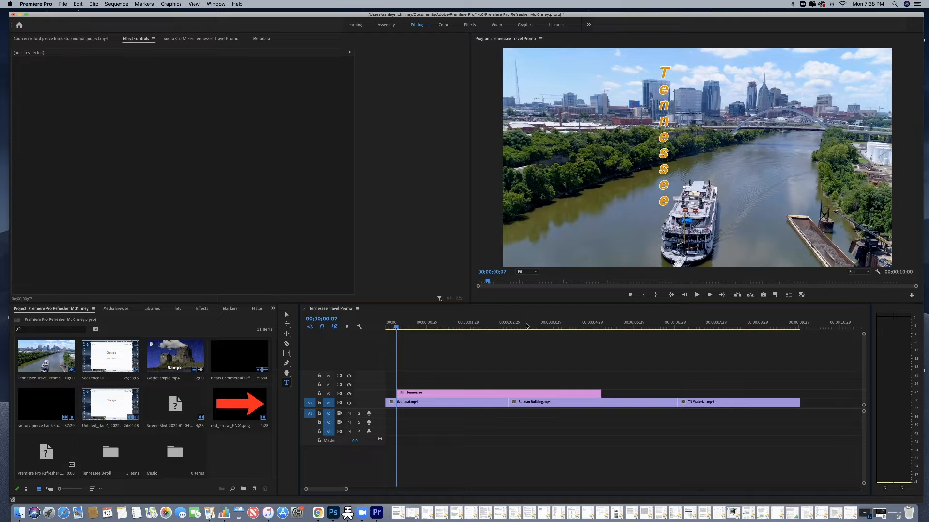
Delete the vertical Tennessee title clip from the timeline
left_click(433, 393)
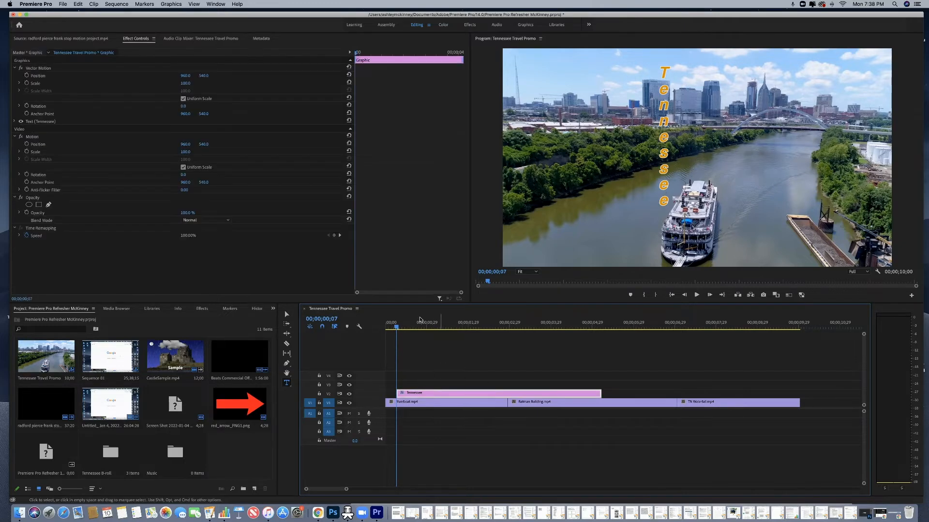
key("Delete")
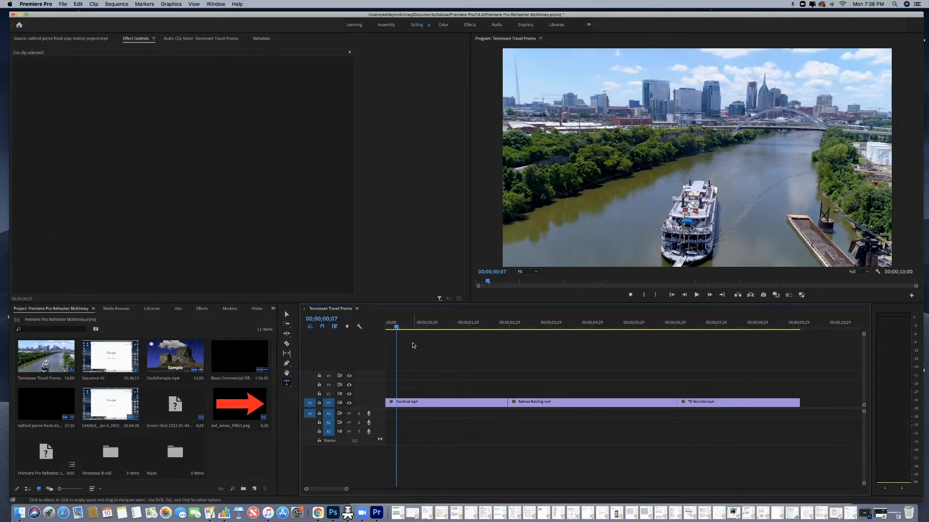
Add an ellipse graphic layer above the riverboat clip at the start of the sequence, 00;00;00;00
left_click(400, 327)
left_click(386, 328)
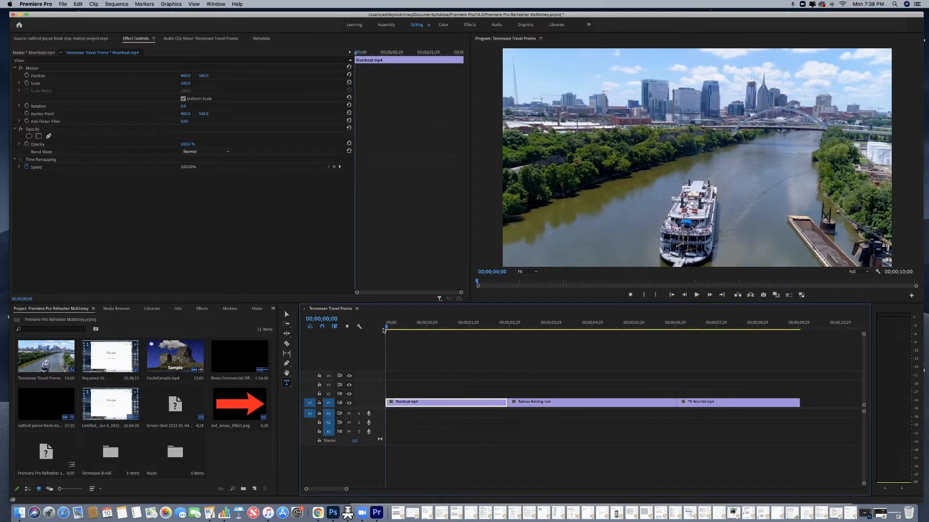
left_click(395, 351)
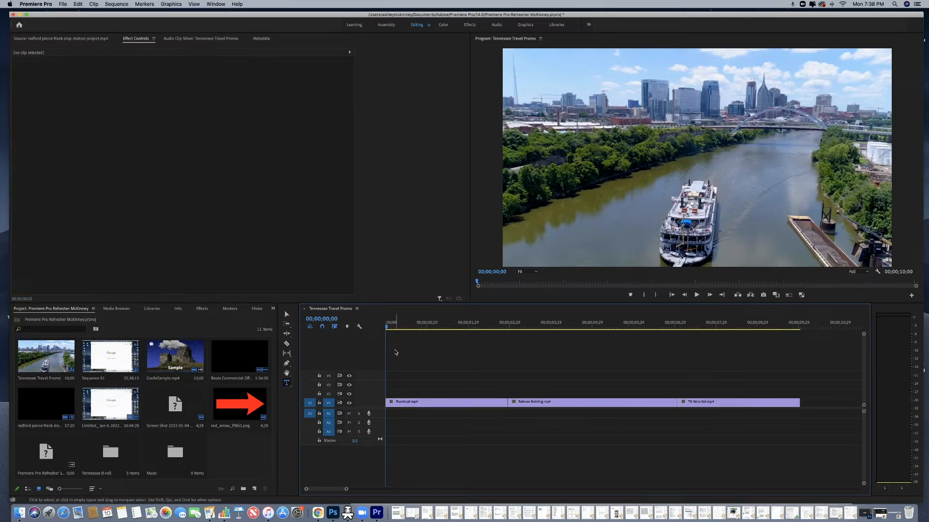
left_click(169, 4)
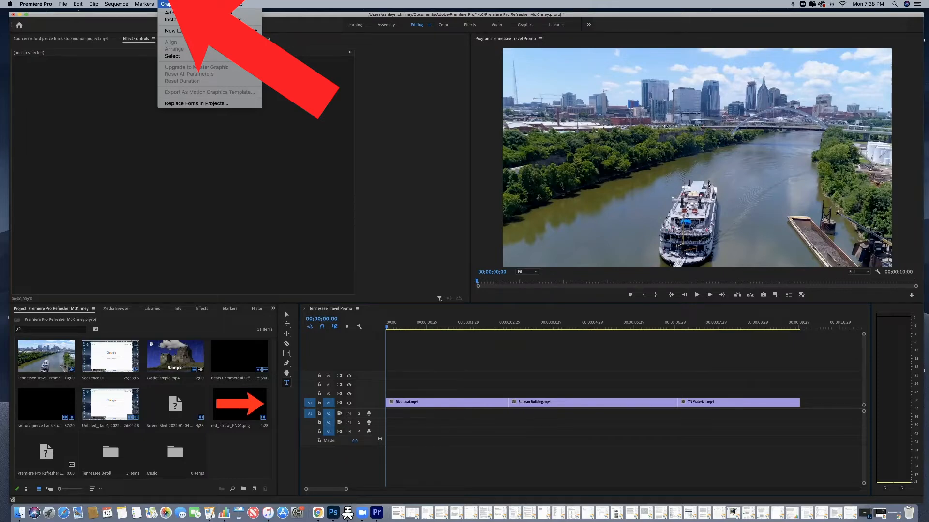
mouse_move(242, 31)
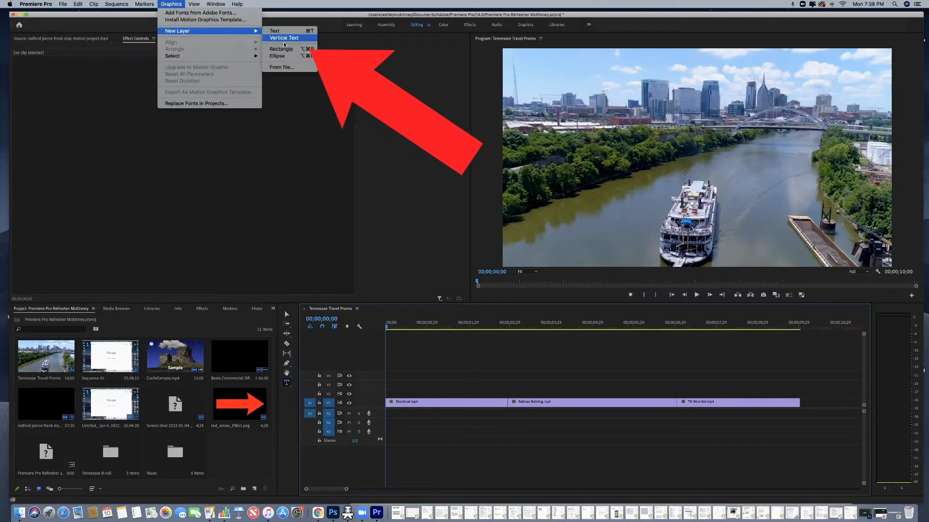
left_click(283, 57)
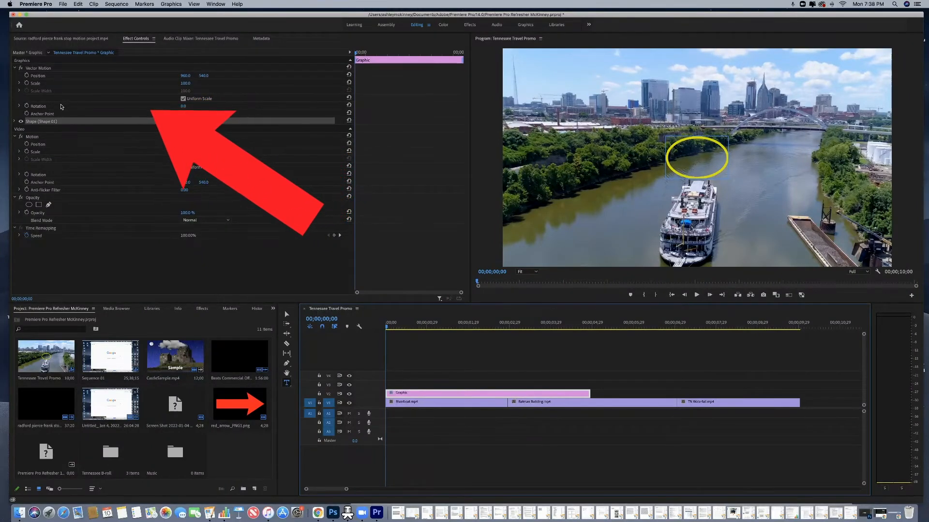
Enable the ellipse's fill, turn off its stroke, and set the fill colour to near-black (RGB 8, 8, 8)
left_click(442, 373)
left_click(425, 393)
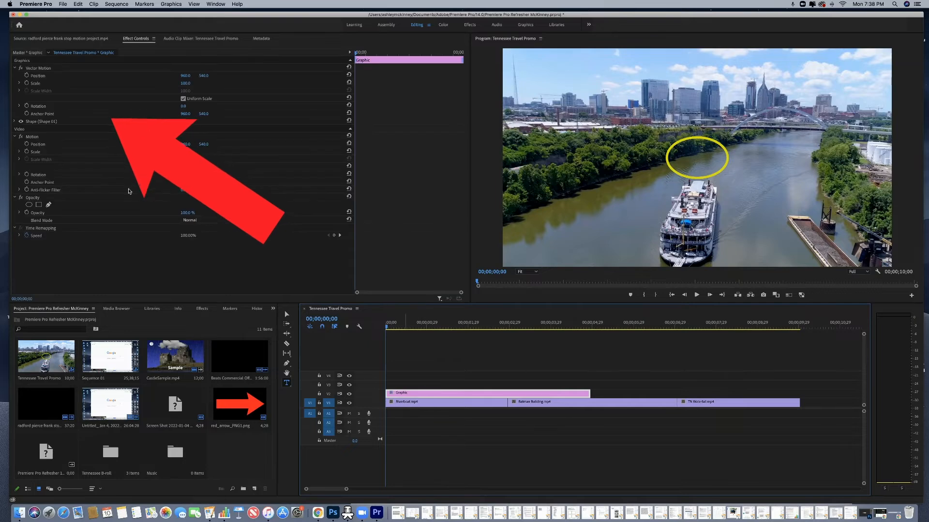
left_click(34, 122)
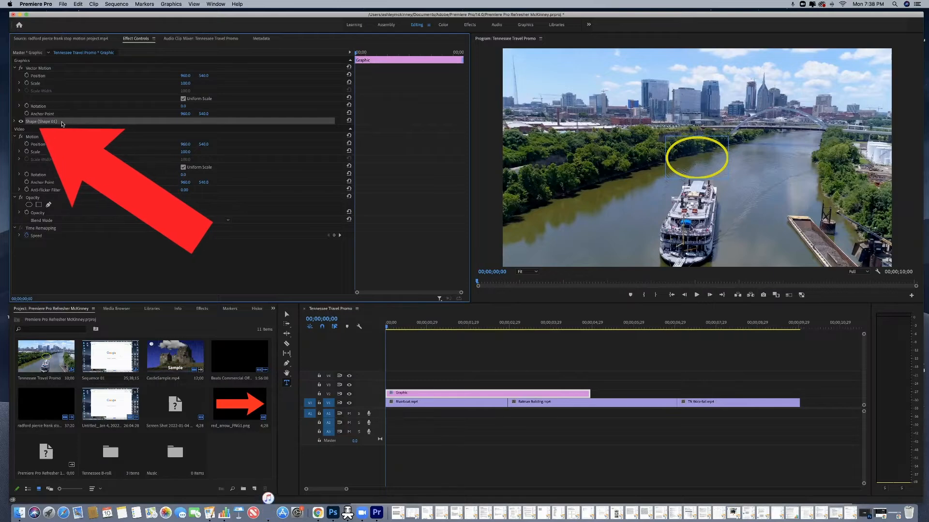
left_click(15, 122)
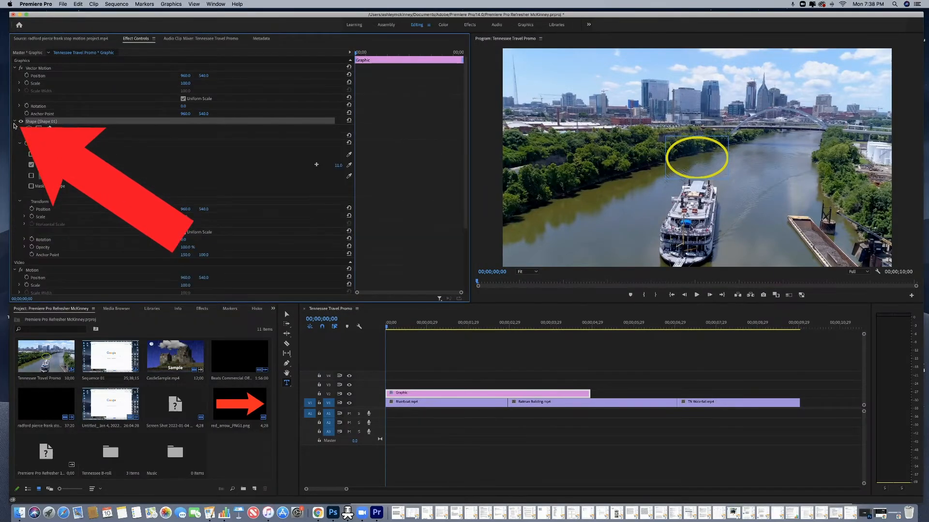
left_click(31, 155)
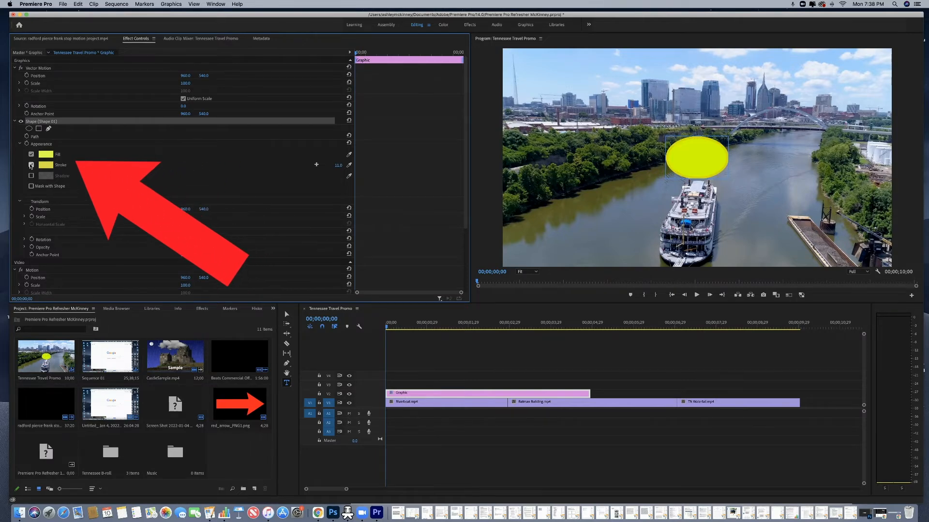
left_click(31, 165)
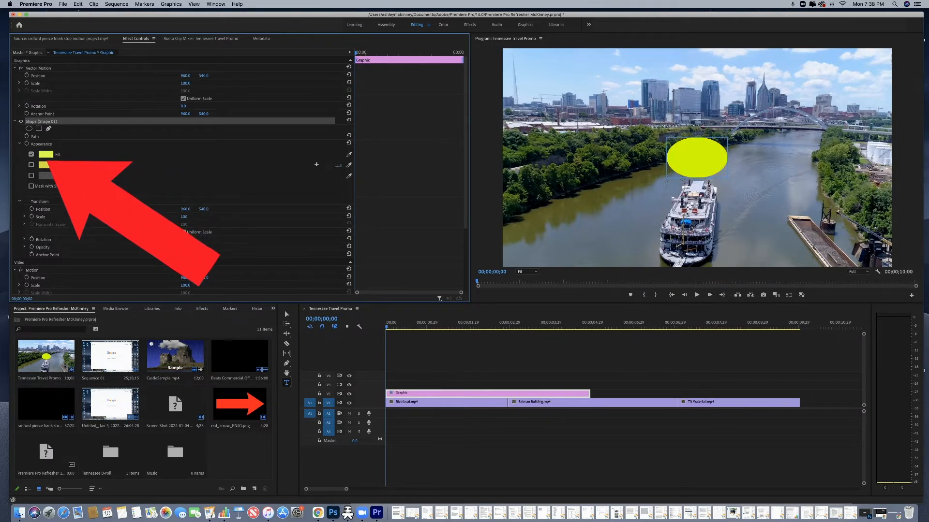
left_click(46, 155)
left_click_drag(433, 166, 382, 133)
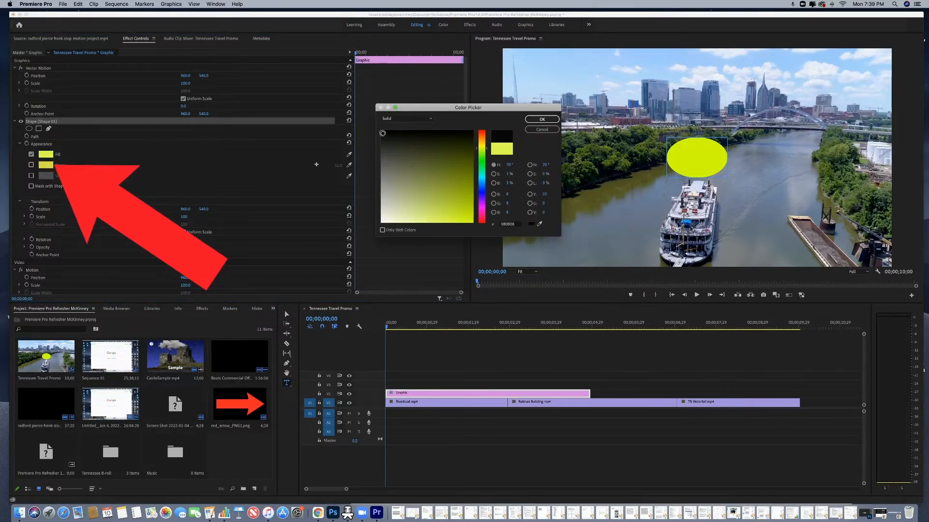
left_click(541, 119)
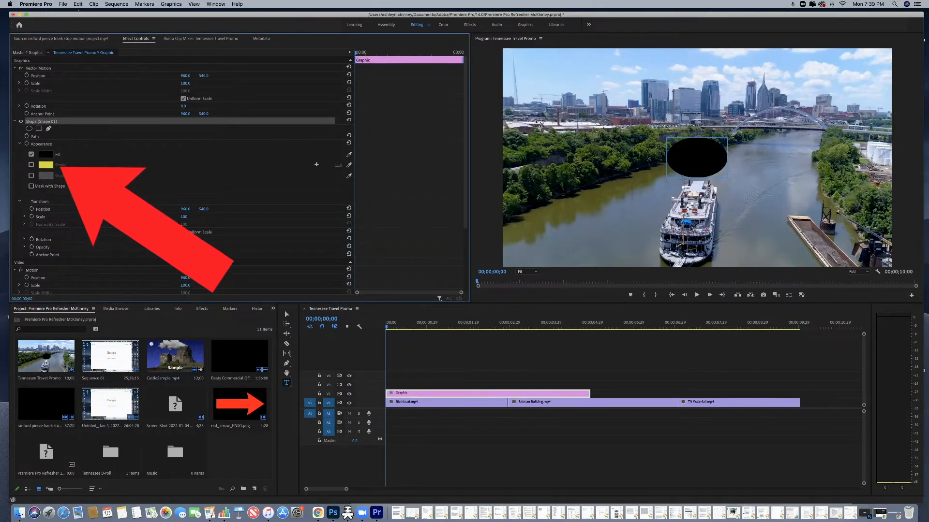
Enable the ellipse's stroke in off-white (RGB 255, 255, 247) and set the shape's scale to 421
left_click(32, 166)
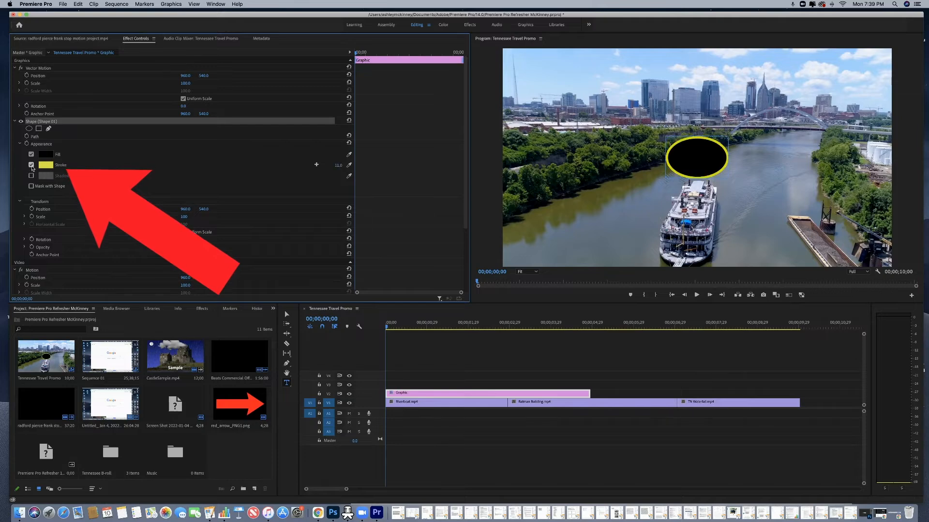
left_click(46, 165)
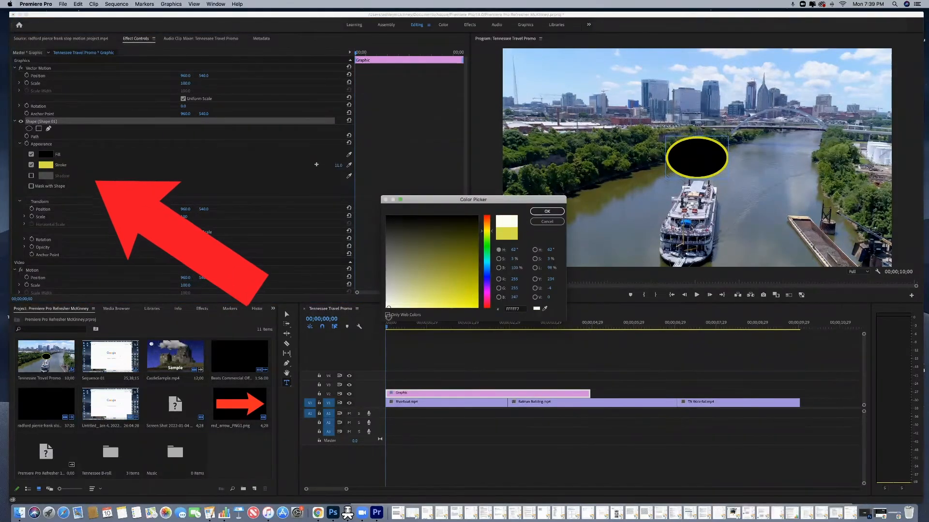
left_click(547, 211)
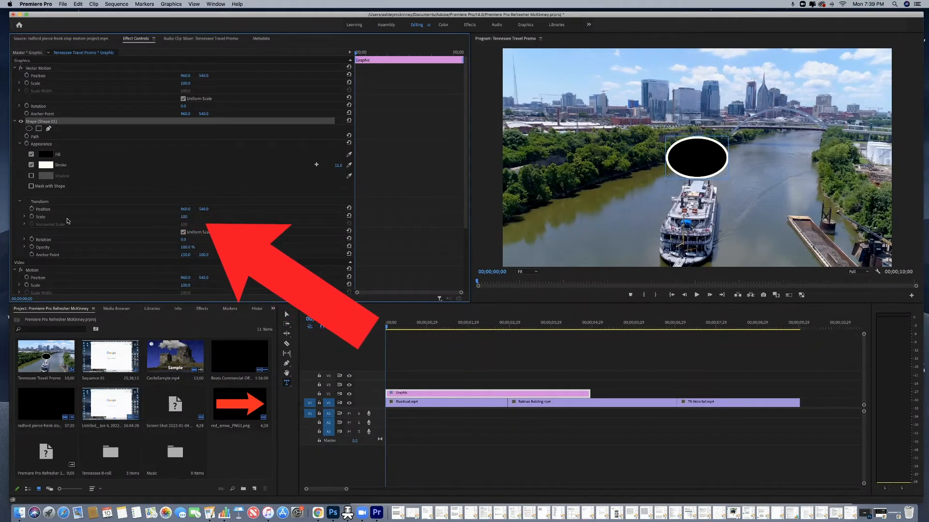
left_click_drag(184, 218, 184, 218)
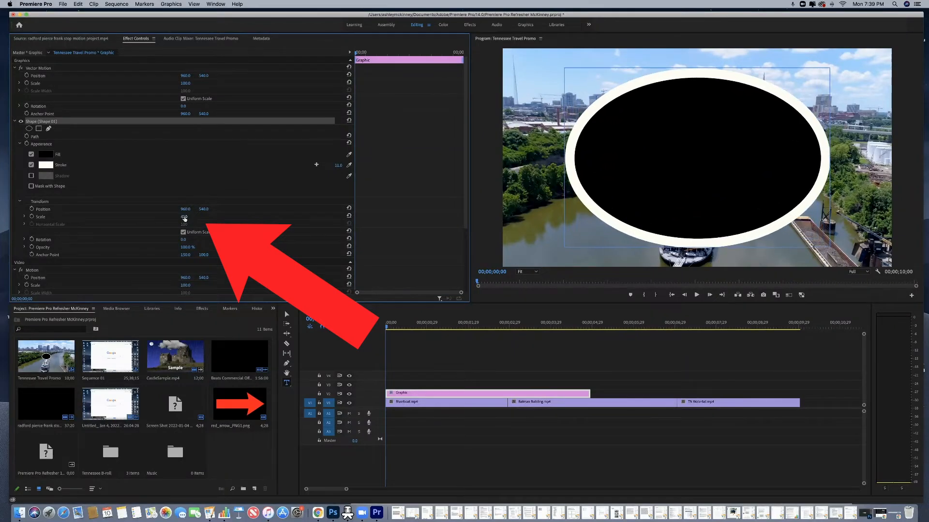
left_click(405, 357)
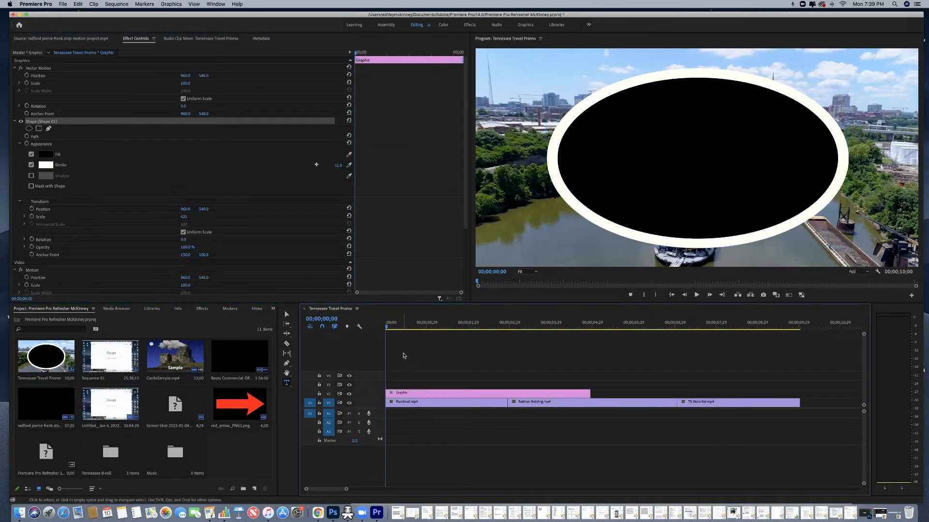
Add a horizontal text layer to the ellipse graphic and move it left toward the middle of the black oval
left_click(408, 393)
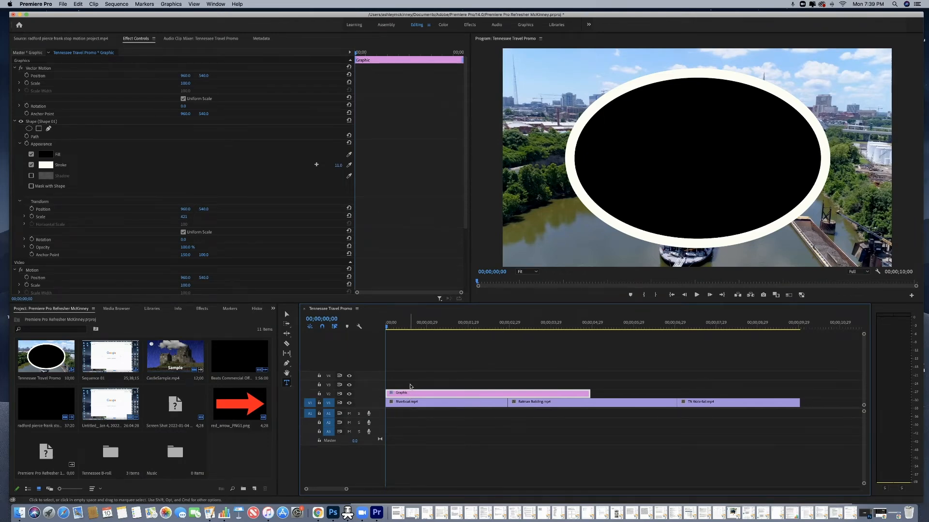
left_click(411, 382)
left_click(409, 395)
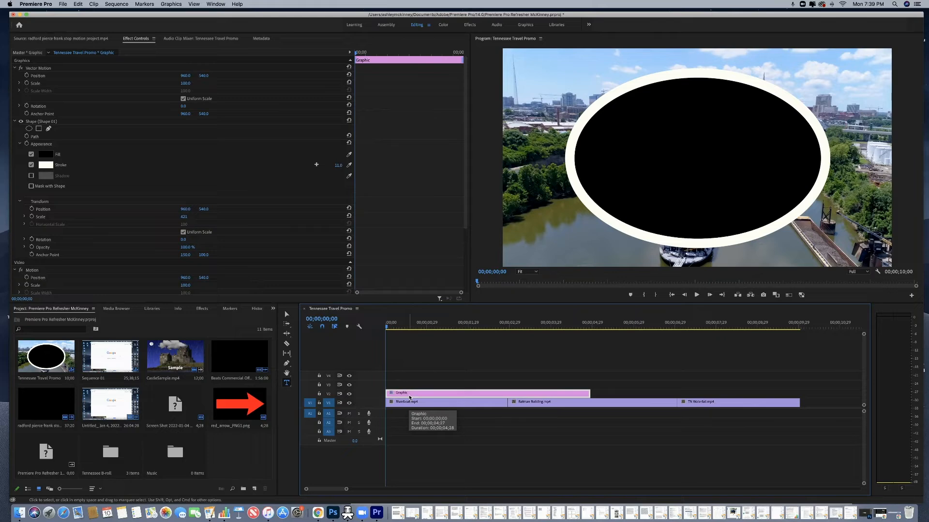
left_click(170, 5)
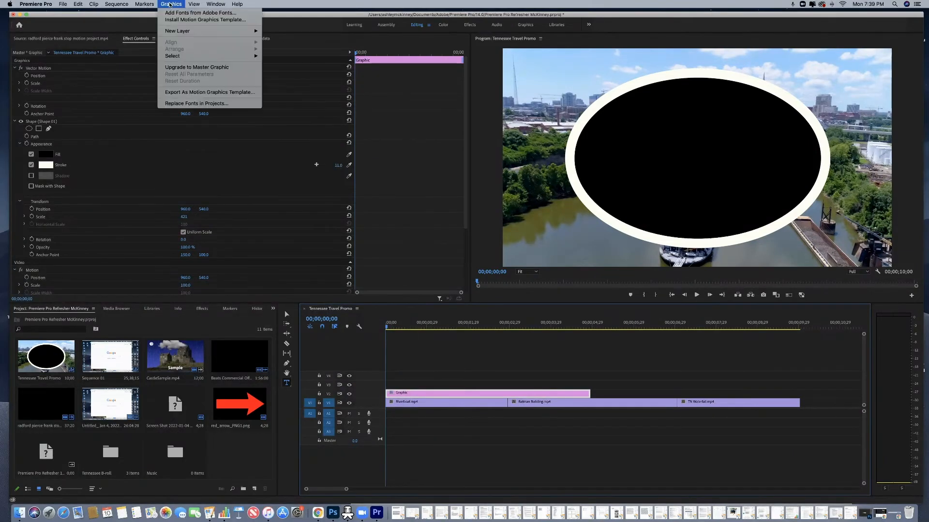
mouse_move(232, 31)
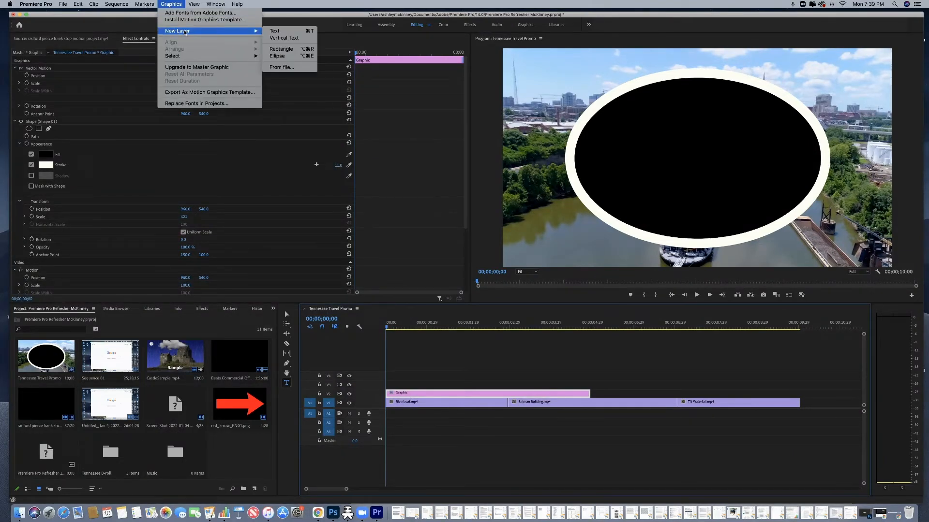
left_click(285, 32)
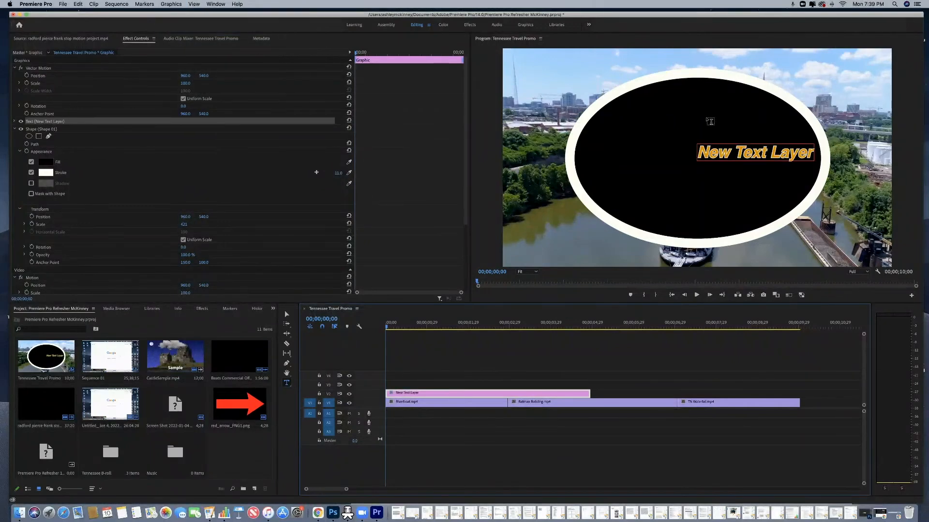
left_click(286, 315)
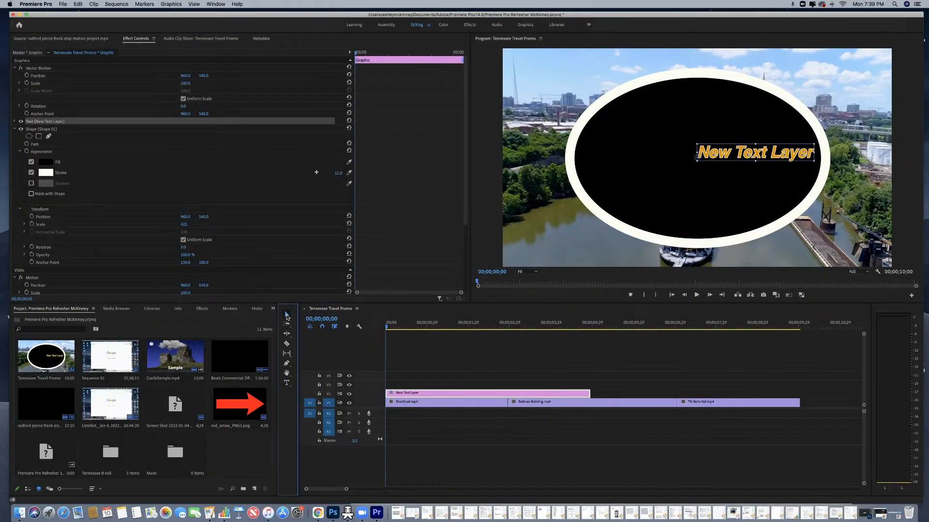
left_click_drag(733, 154, 681, 153)
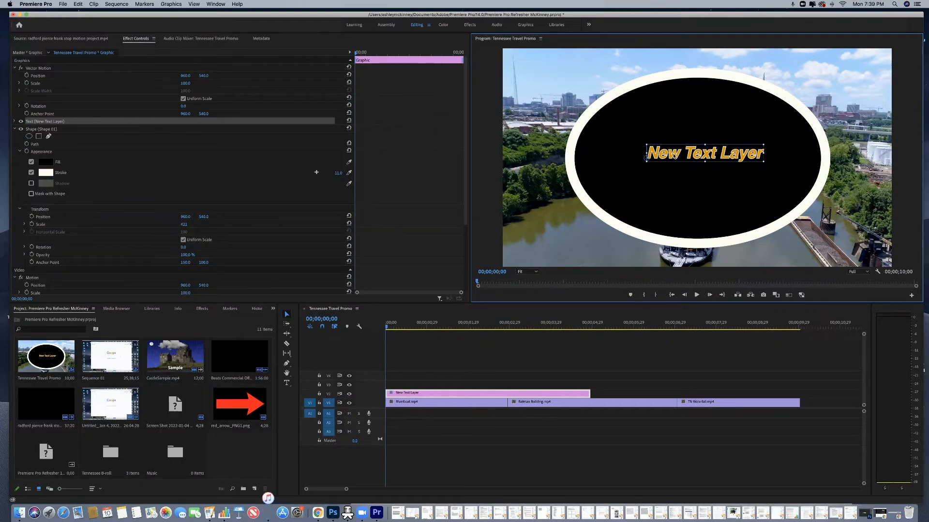
Replace the placeholder text inside the oval with "Tennessee"
double_click(673, 154)
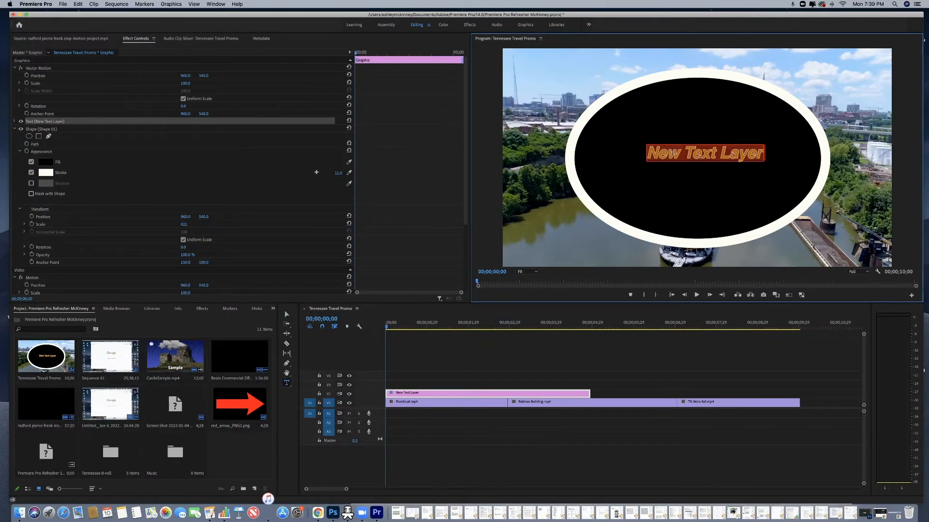
type("Tennessee")
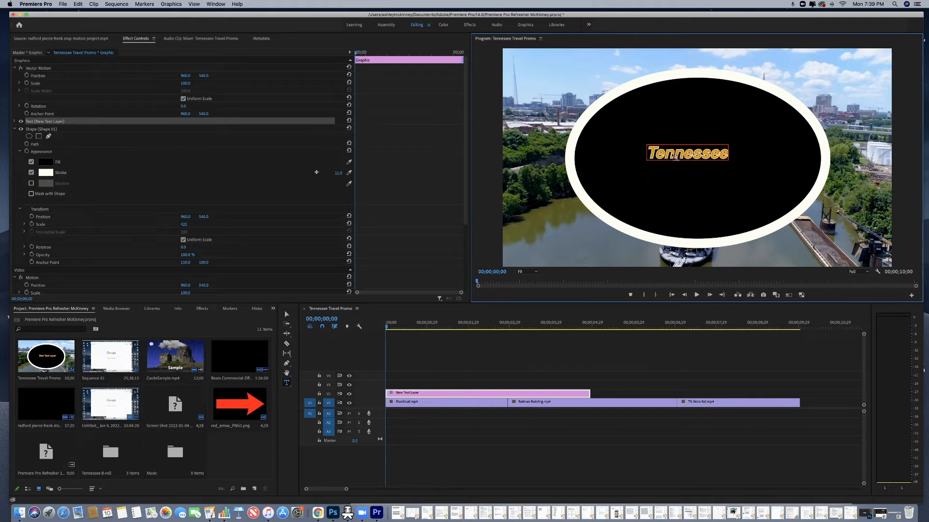
left_click(451, 373)
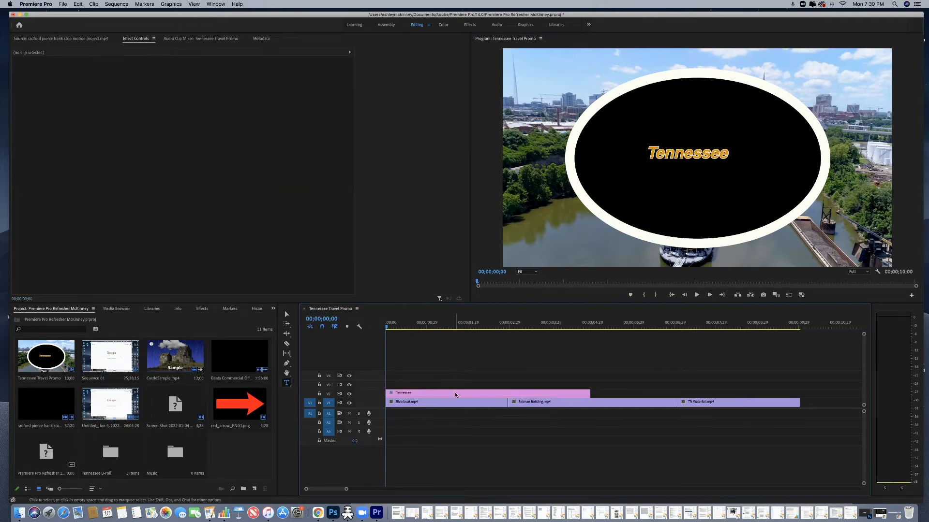
Enlarge the font size of the Tennessee text until the word is nearly as wide as the oval
left_click(454, 393)
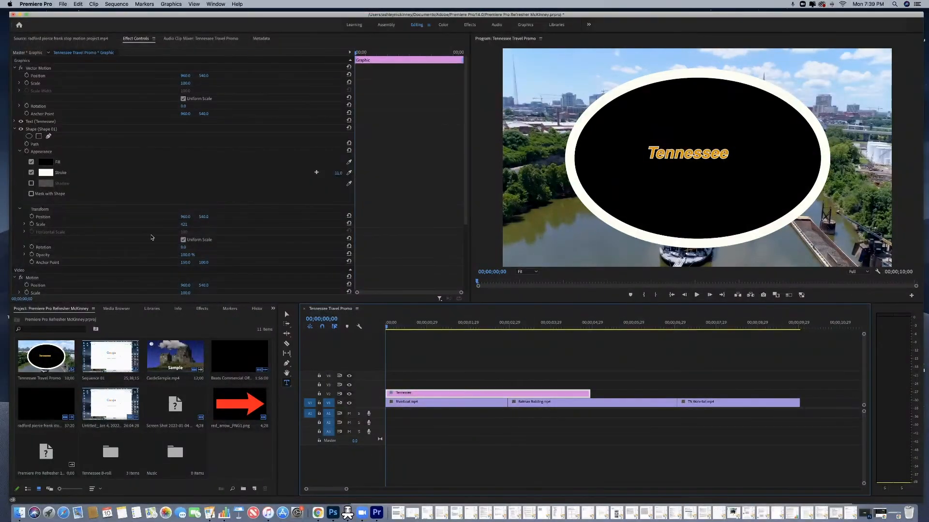
left_click(16, 131)
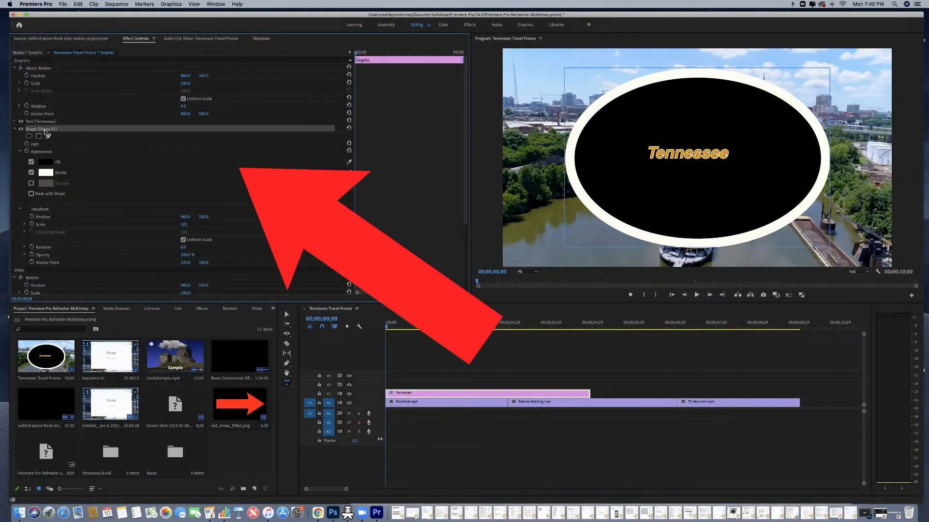
left_click(14, 129)
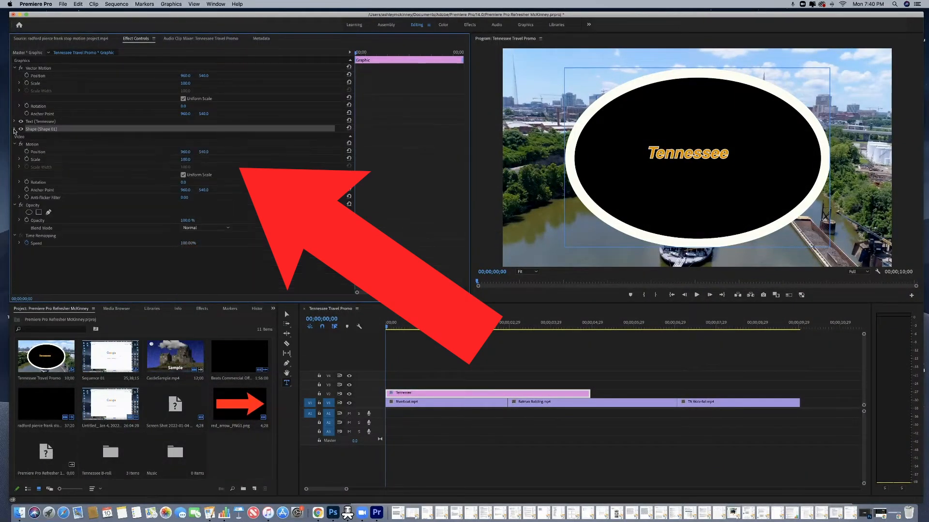
left_click(15, 122)
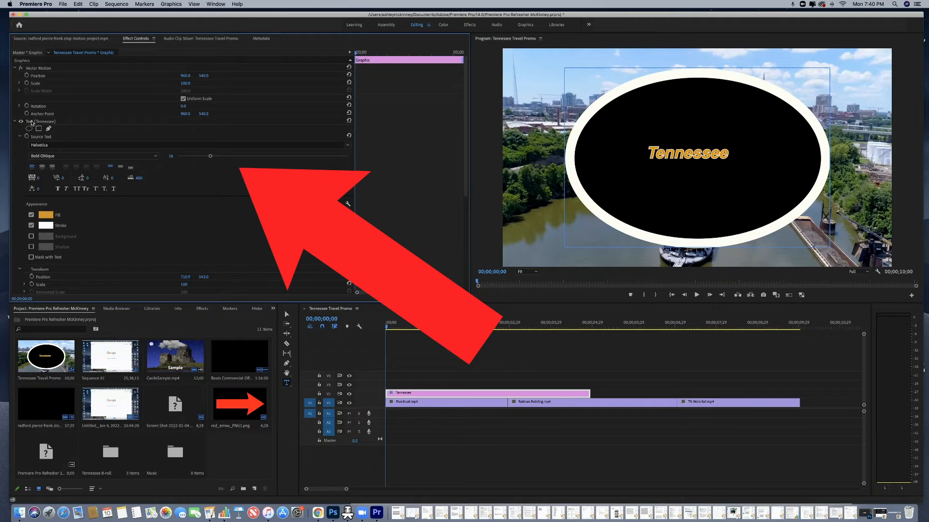
left_click(33, 123)
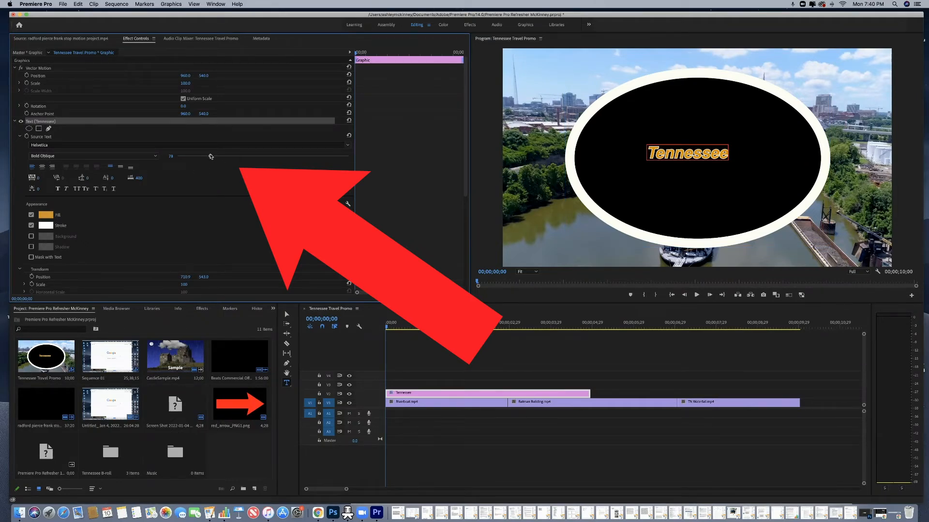
left_click_drag(210, 157, 267, 157)
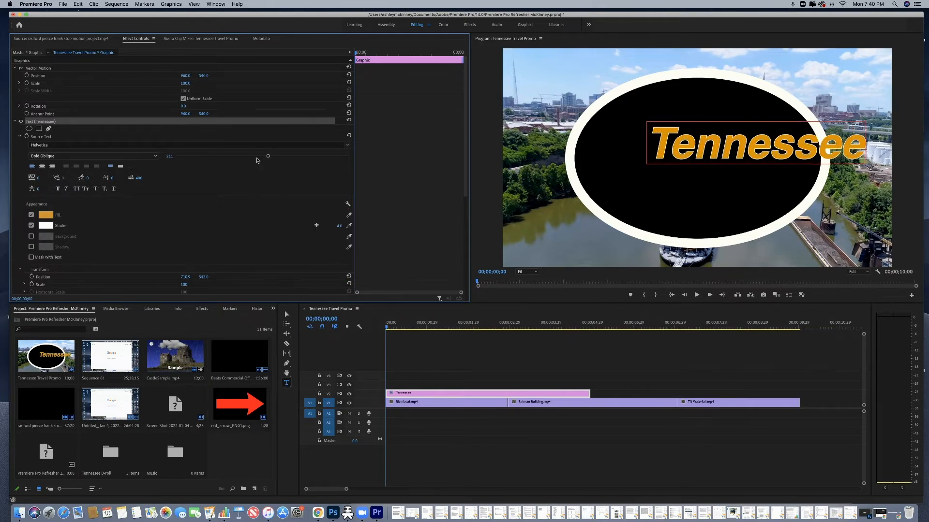
Move the enlarged Tennessee text so it sits centred inside the black oval
left_click(286, 315)
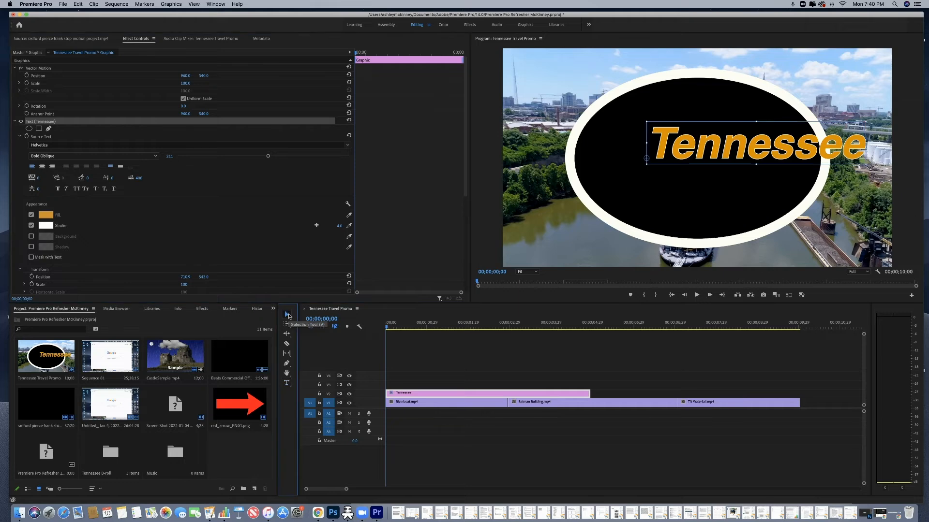
left_click_drag(742, 139, 681, 149)
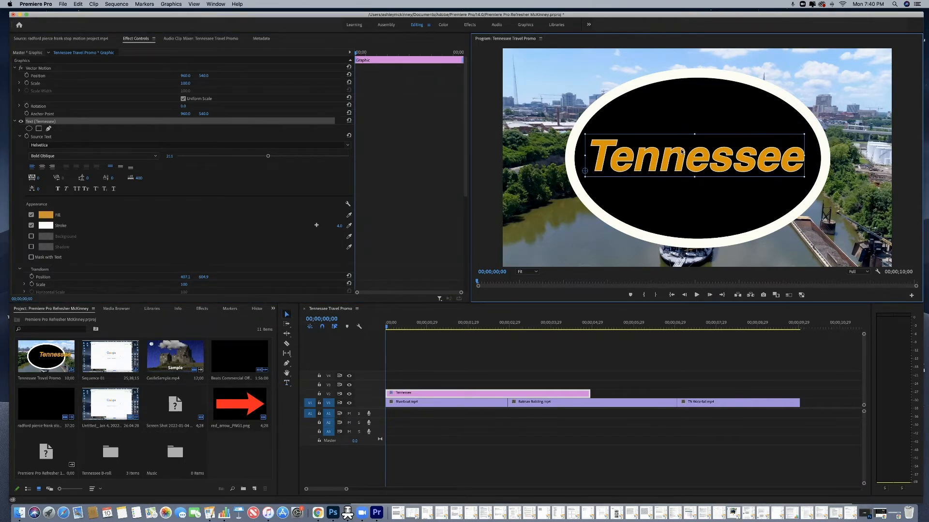
left_click(507, 373)
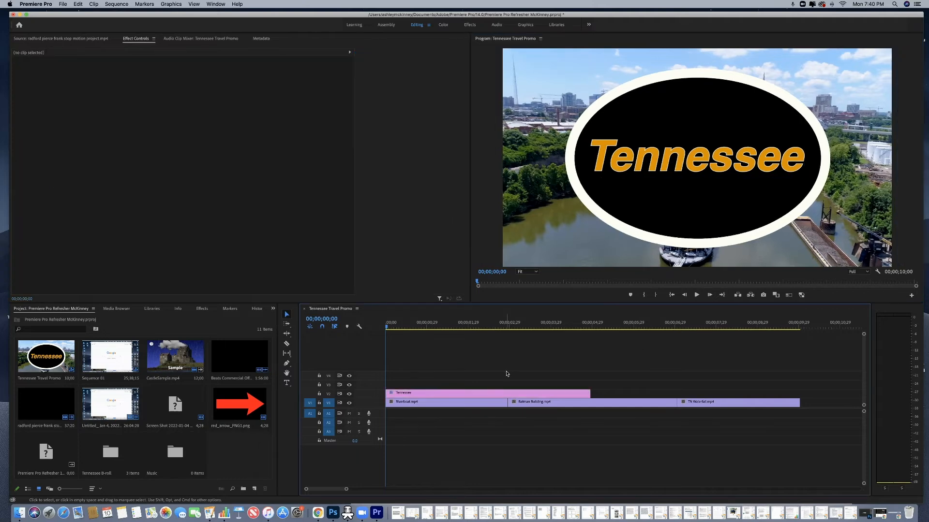
Change the font of the Tennessee text in the oval to the script typeface Javacom
left_click(420, 395)
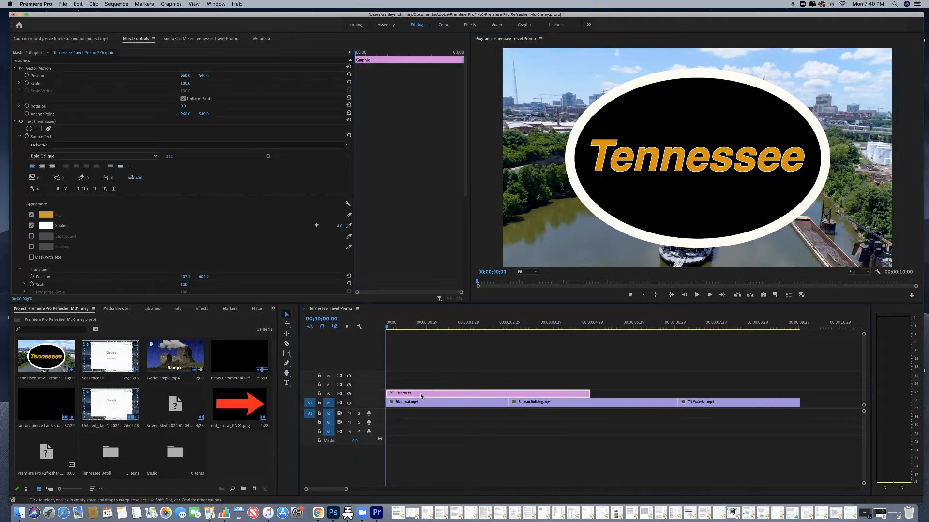
double_click(719, 162)
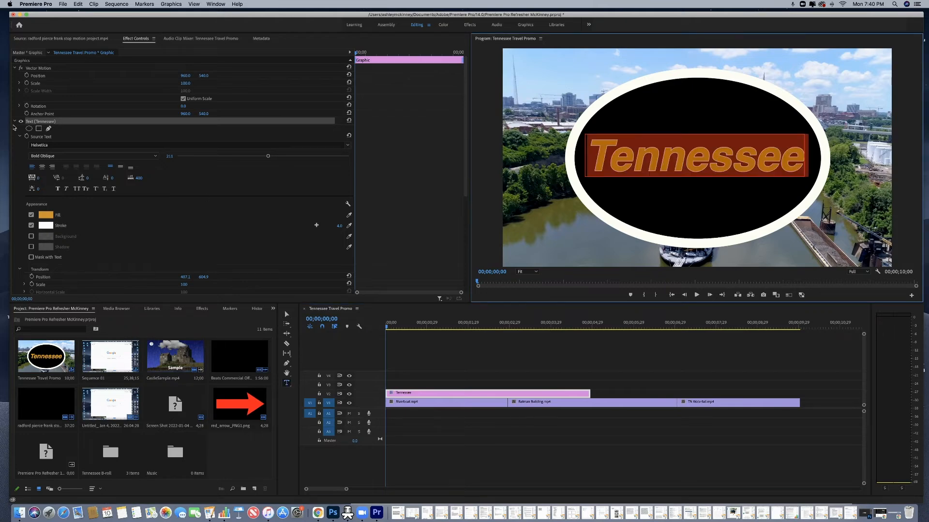
left_click(147, 156)
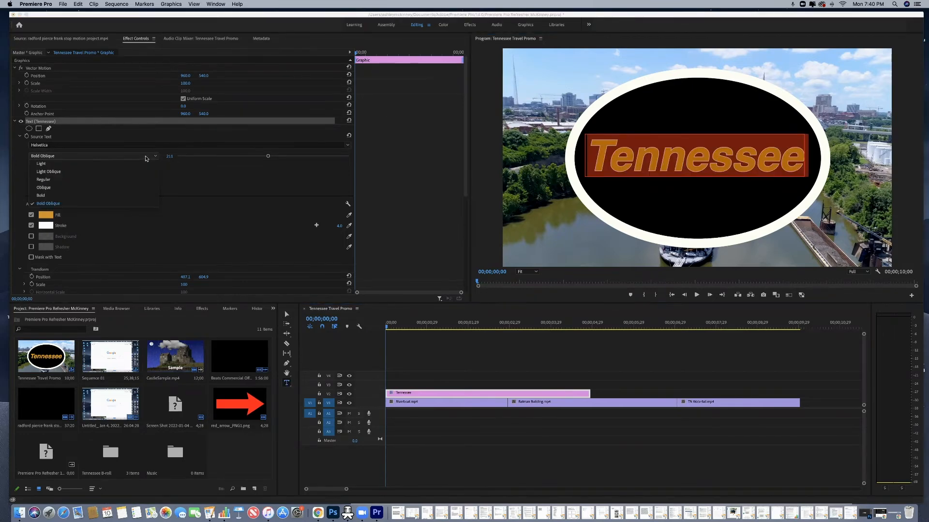
left_click(153, 158)
left_click(135, 145)
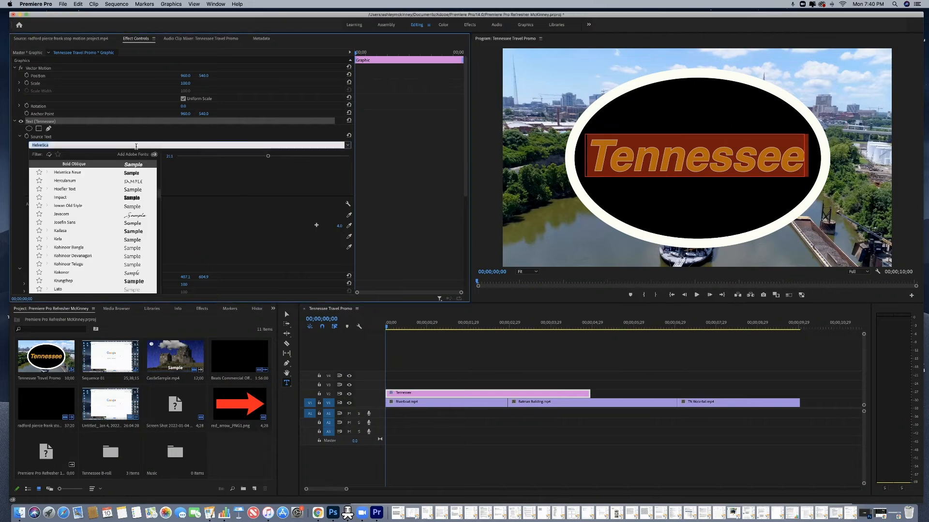
left_click(96, 214)
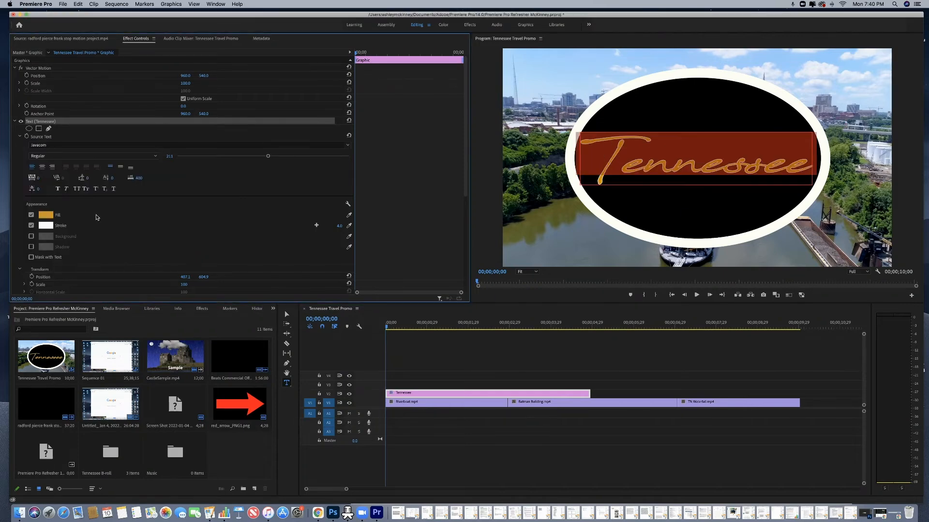
left_click(486, 360)
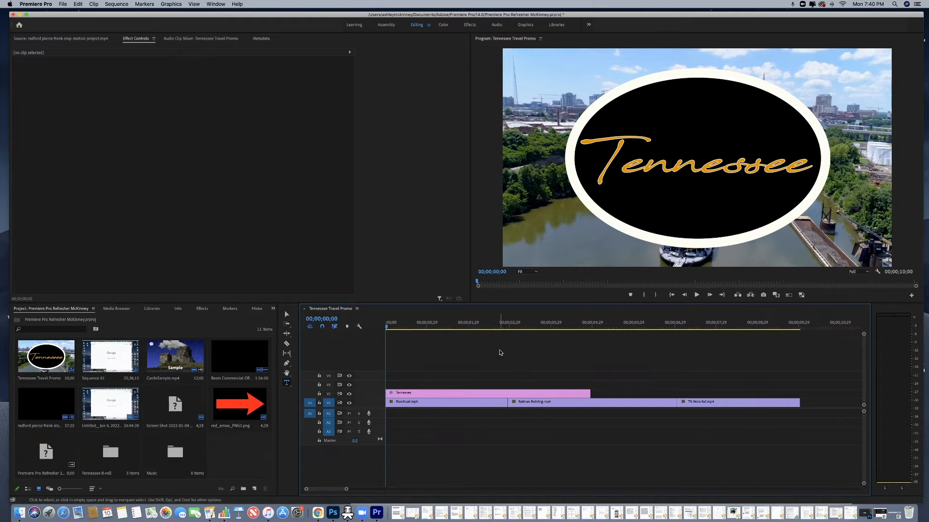
Set the overall opacity of the Tennessee graphic clip to 76% and play the sequence from the start
mouse_move(412, 331)
left_mouse_down()
mouse_move(534, 334)
mouse_move(403, 342)
left_mouse_up()
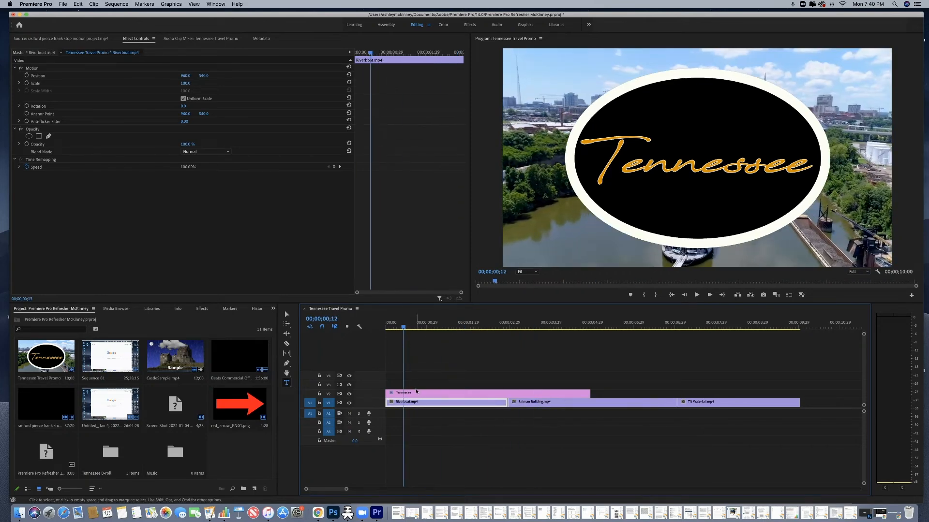
left_click(414, 394)
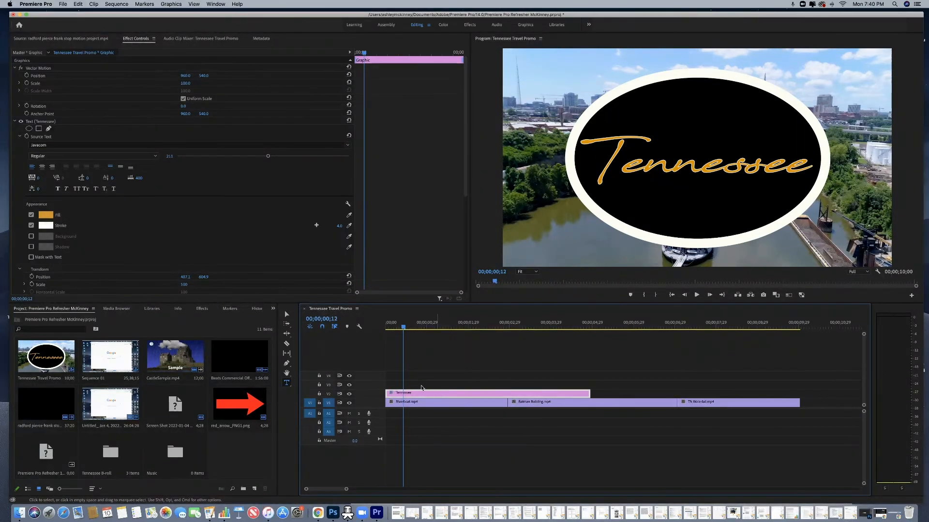
scroll(77, 272, "down", 3)
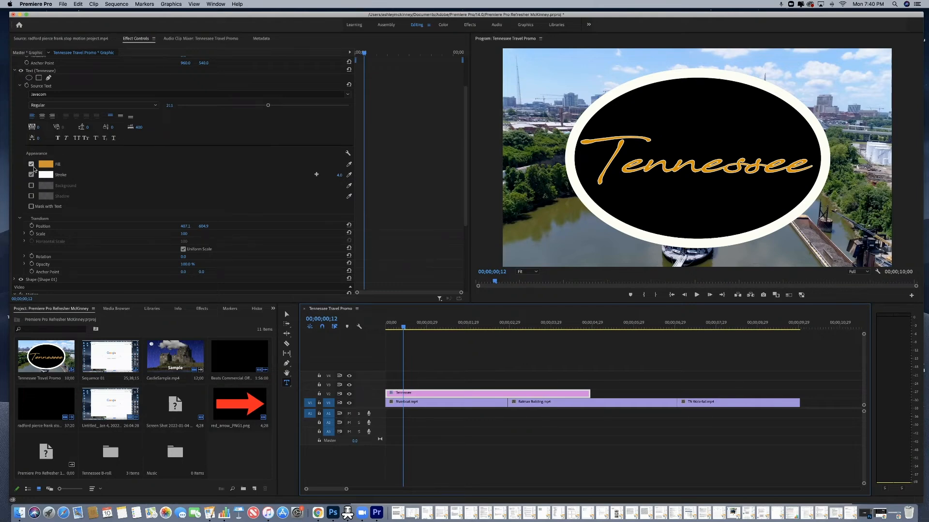
left_click_drag(190, 264, 190, 264)
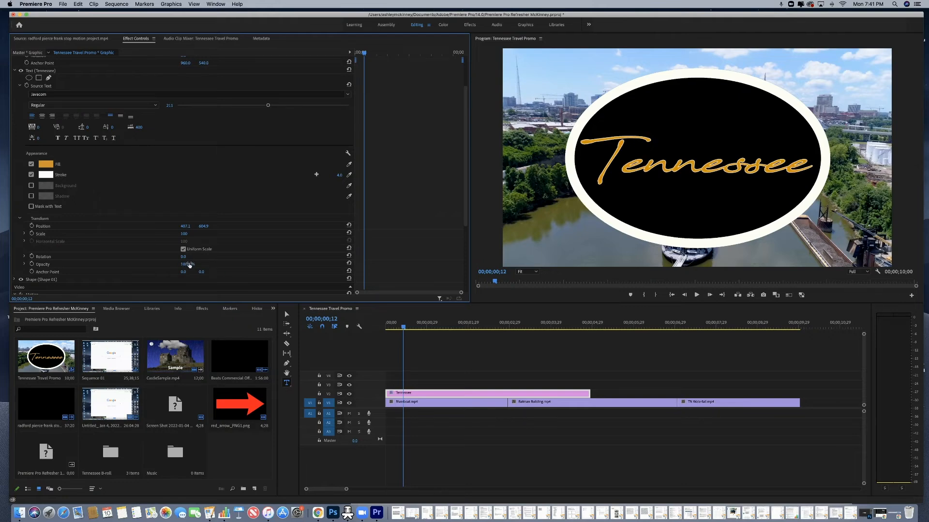
scroll(125, 222, "up", 2)
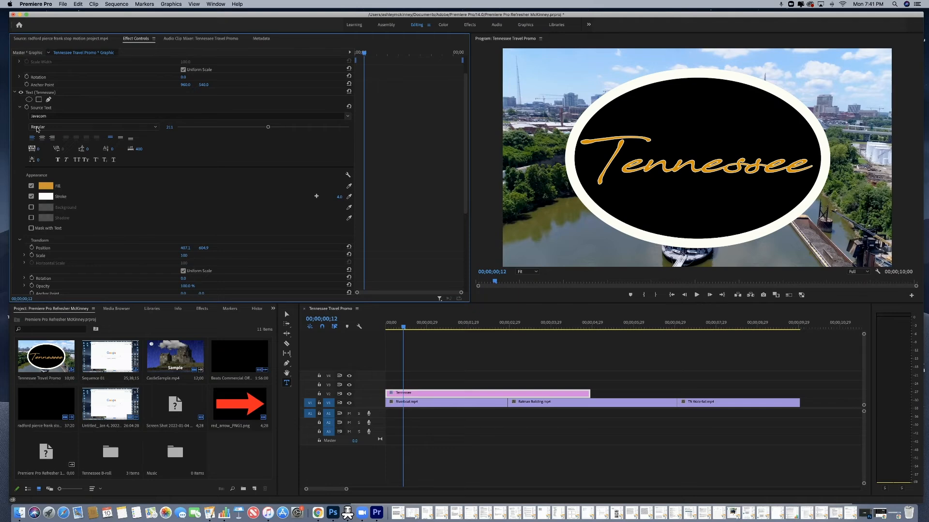
scroll(38, 133, "up", 3)
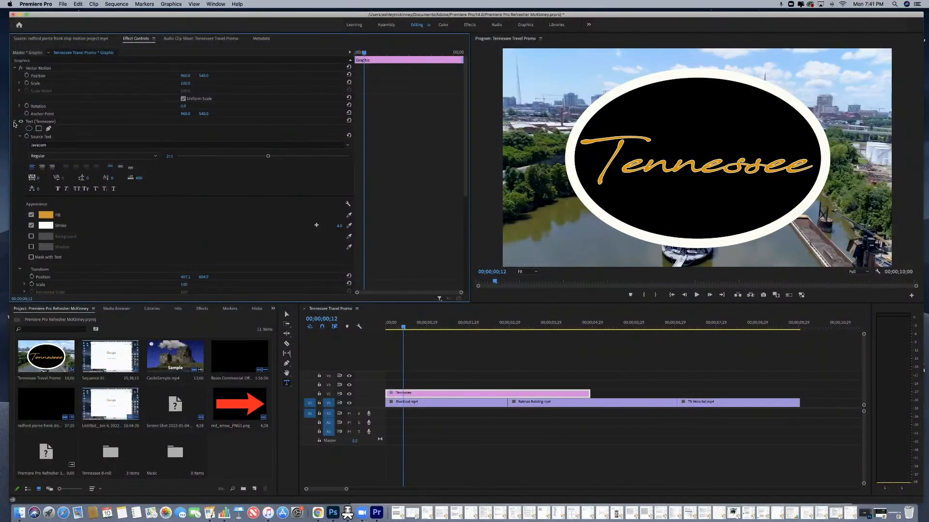
left_click(15, 123)
left_click(19, 129)
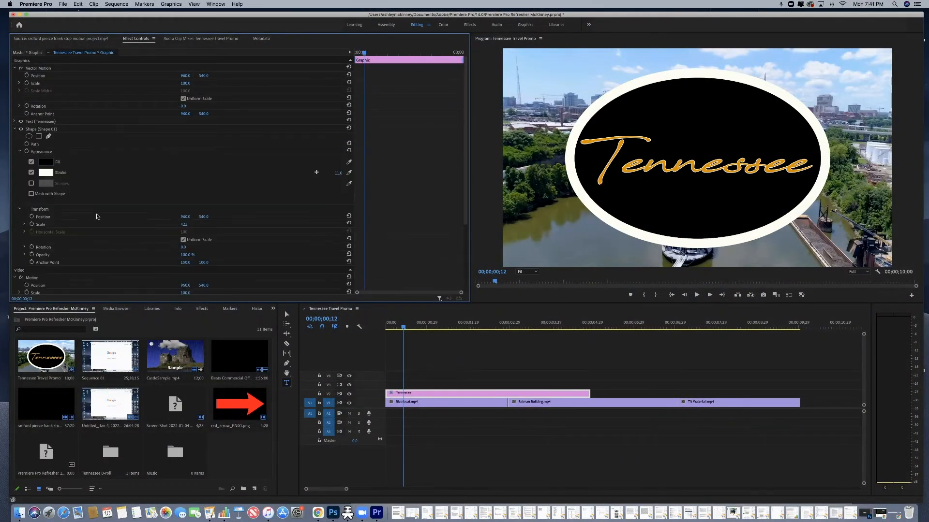
scroll(125, 231, "down", 5)
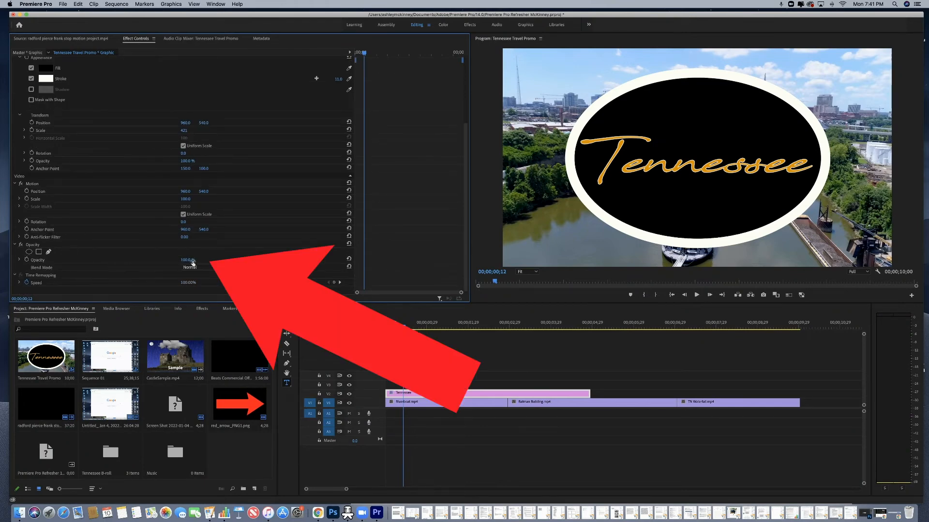
mouse_move(189, 262)
left_mouse_down()
mouse_move(170, 262)
mouse_move(198, 261)
left_mouse_up()
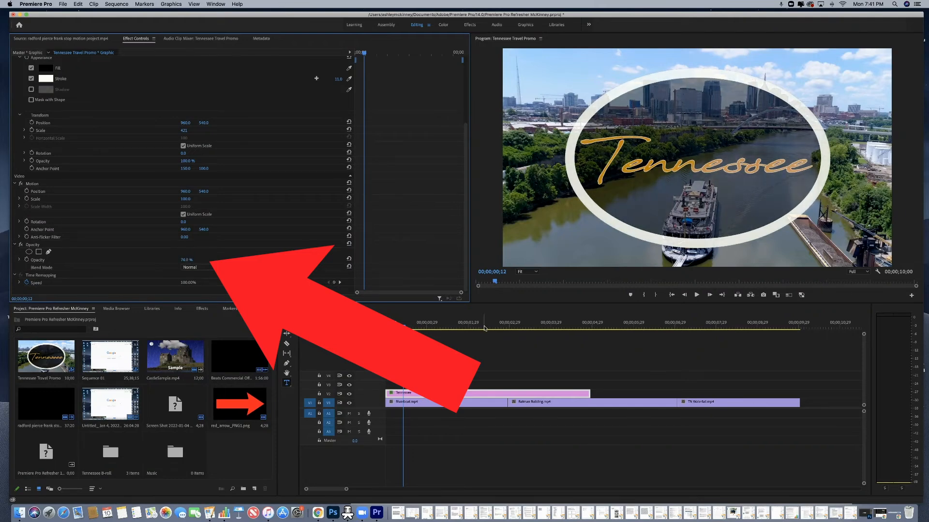
left_click_drag(426, 328, 386, 327)
key("space")
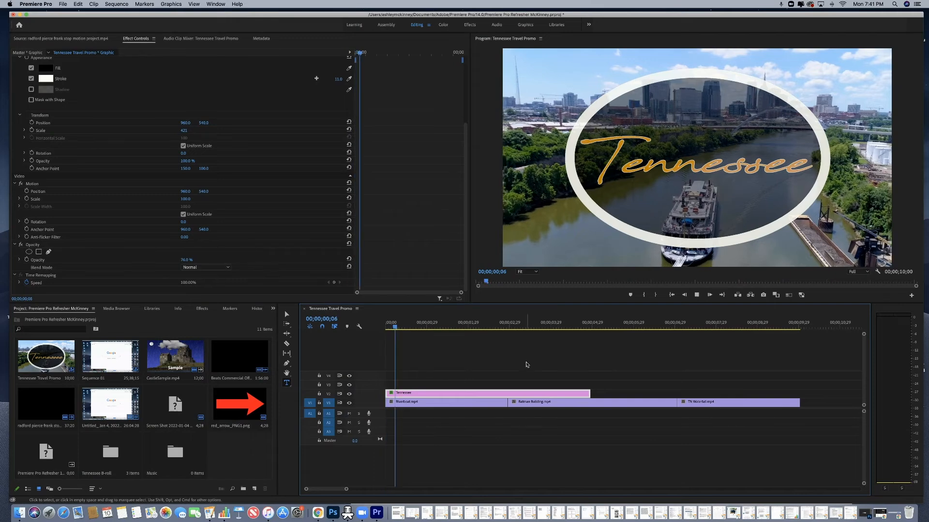
Add a rectangle graphic at 00;00;05;12 above the Batman Building clip and set the shape's scale to 344
left_click(617, 327)
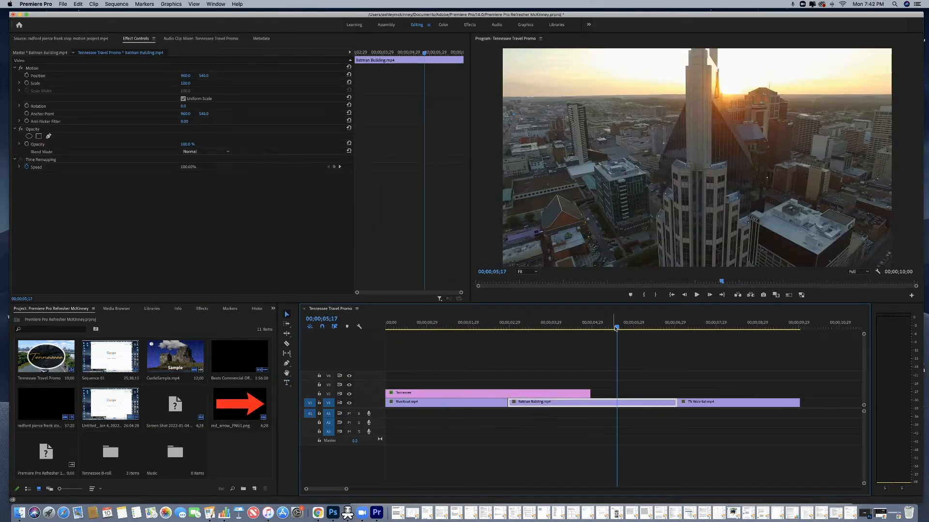
left_click_drag(615, 329, 609, 329)
left_click(624, 357)
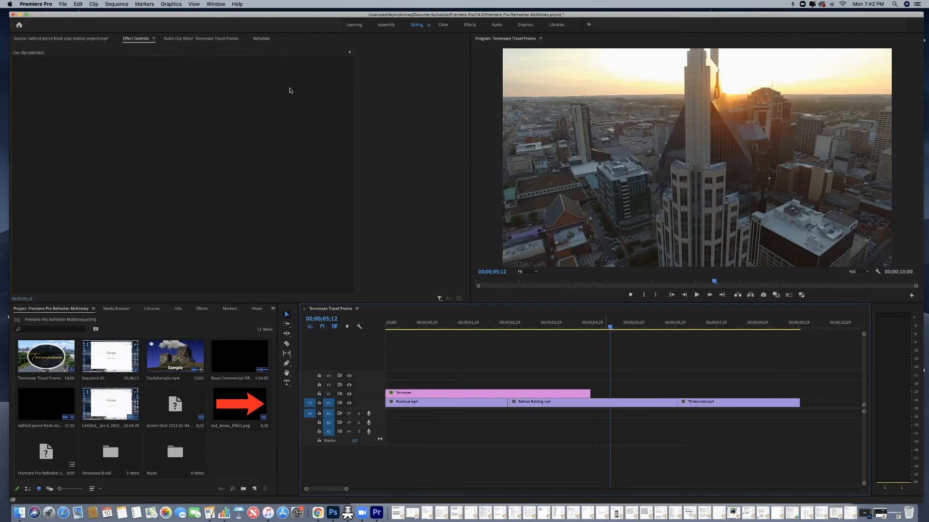
left_click(175, 4)
mouse_move(228, 31)
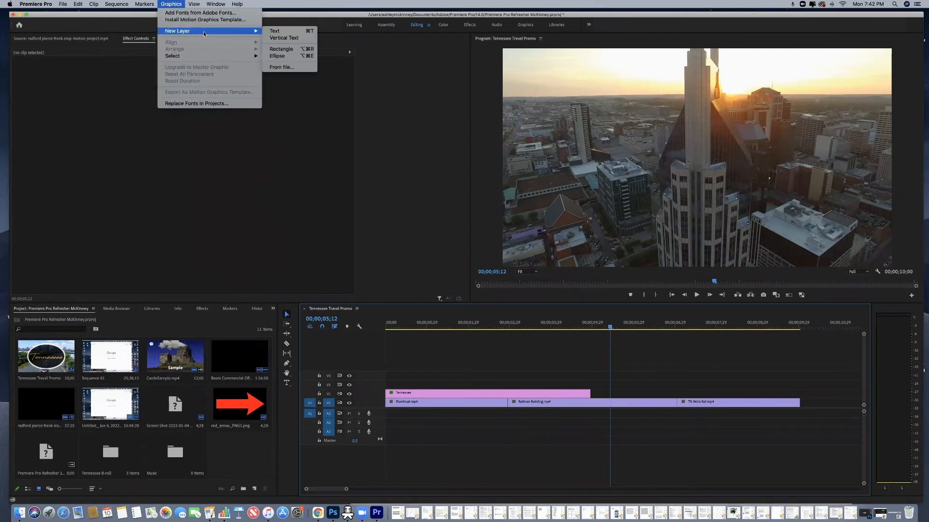
left_click(281, 49)
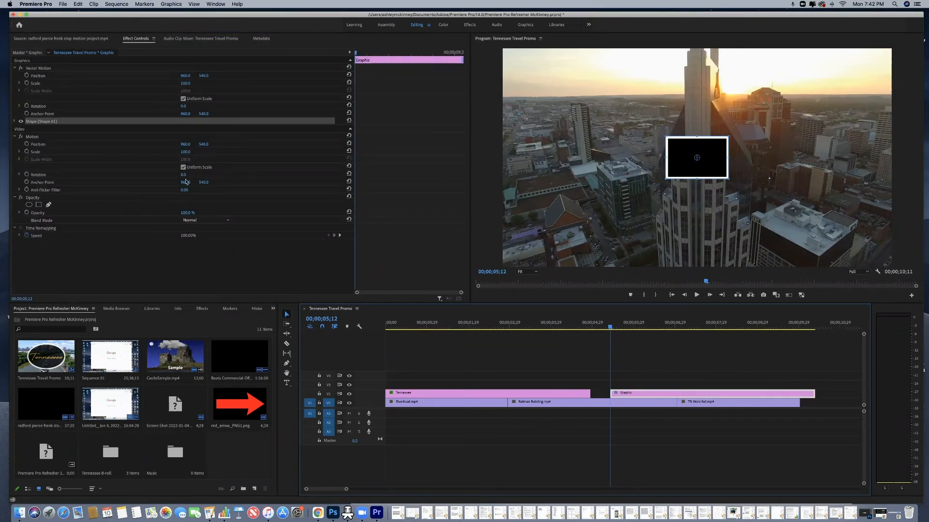
left_click(15, 122)
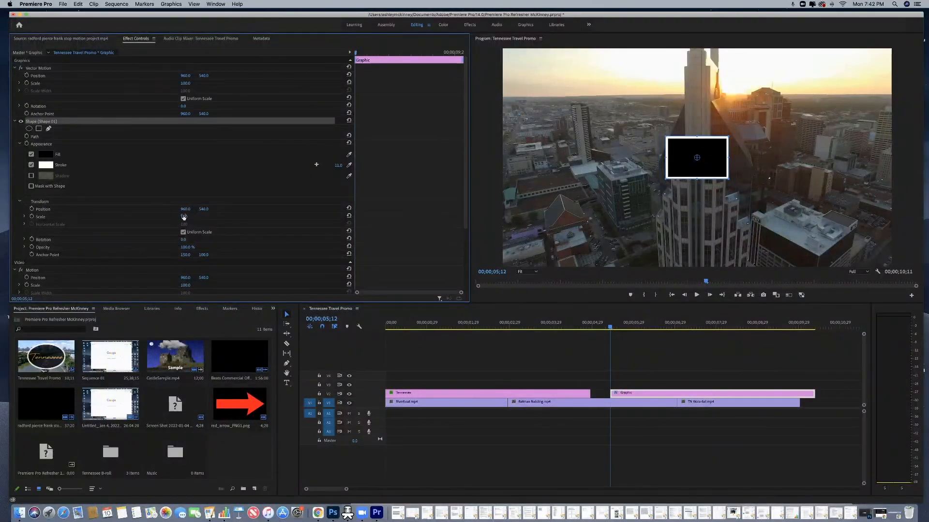
left_click_drag(183, 216, 184, 218)
Add a horizontal text layer to the rectangle graphic, then shrink and centre it inside the black box
left_click(625, 395)
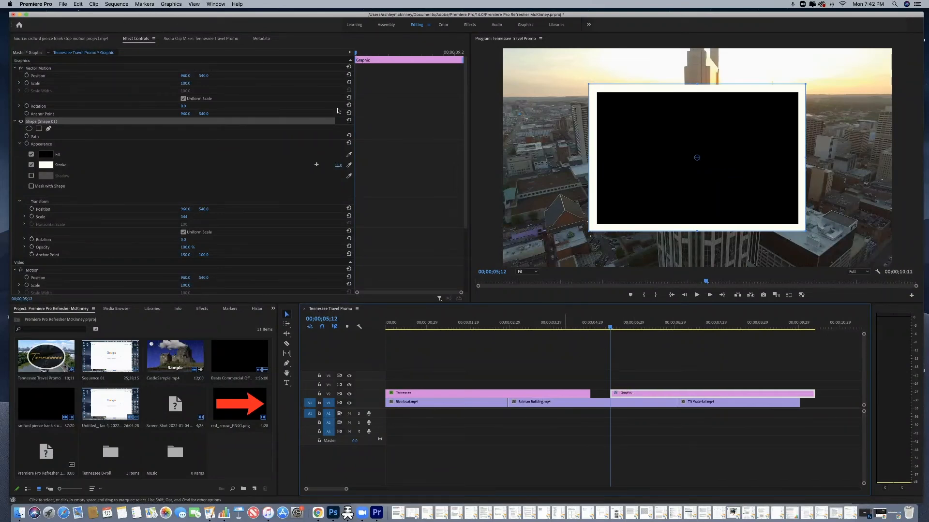
left_click(171, 4)
mouse_move(174, 31)
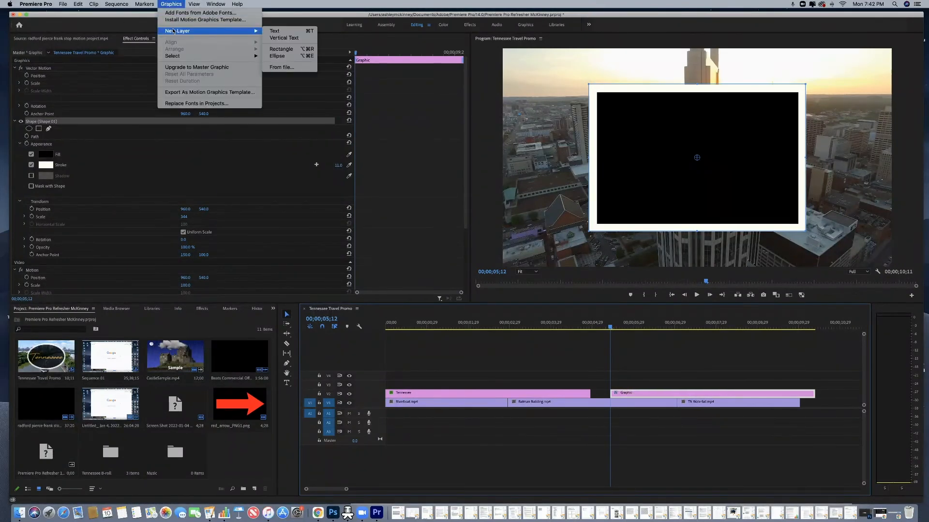
left_click(278, 32)
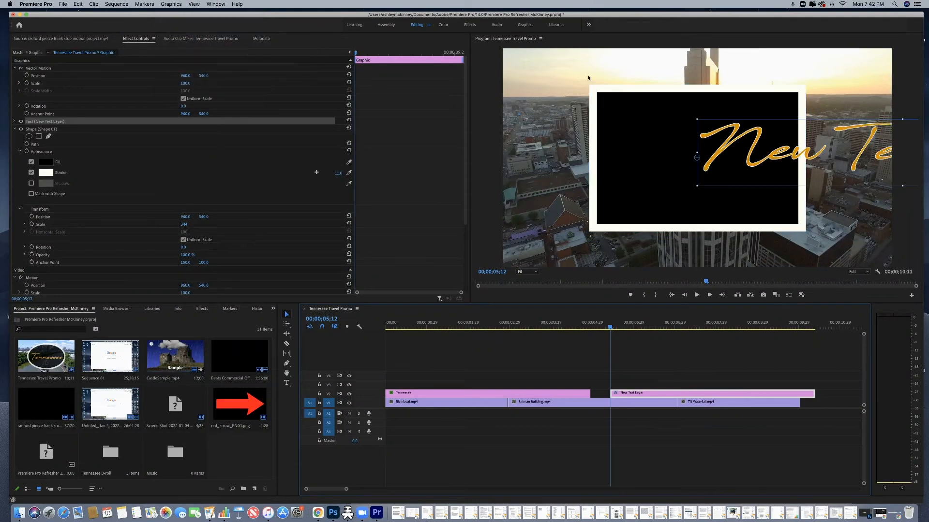
left_click_drag(754, 145, 559, 145)
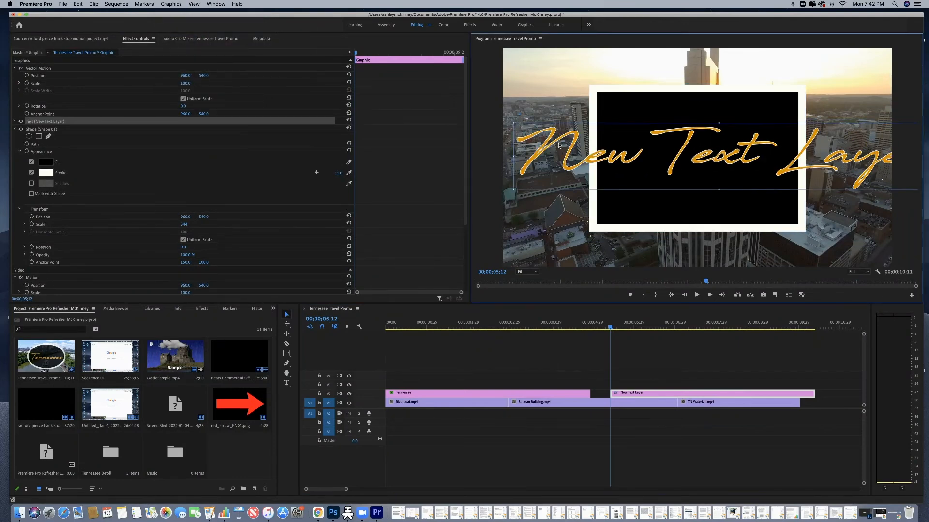
left_click_drag(514, 122, 781, 155)
left_click_drag(648, 158, 723, 153)
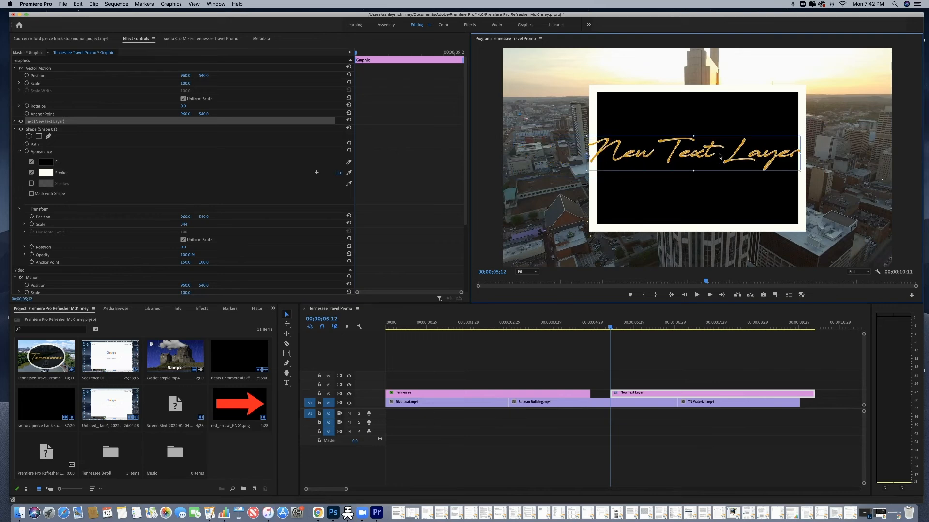
Fit the new text layer inside the black rectangle and replace its placeholder wording with Tennessee
left_click_drag(588, 136, 588, 144)
left_click_drag(727, 165, 754, 174)
left_click_drag(702, 157, 710, 160)
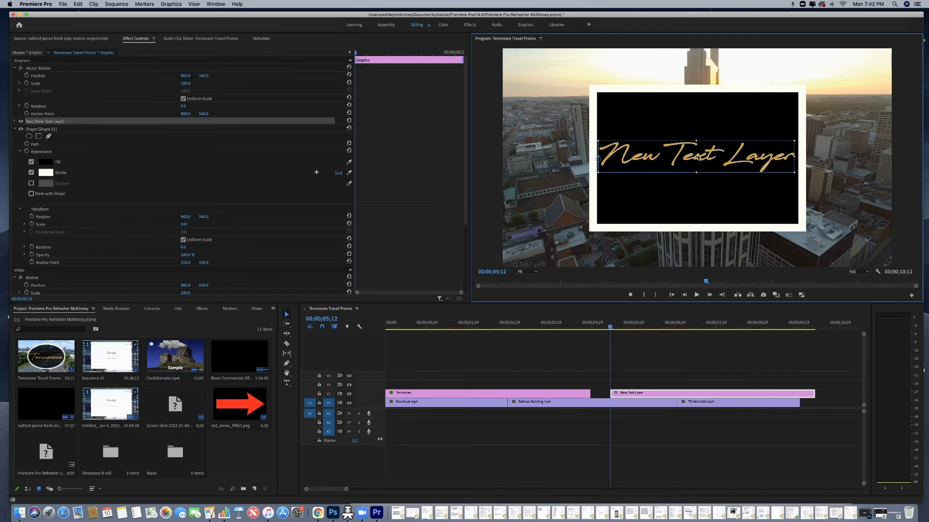
double_click(698, 158)
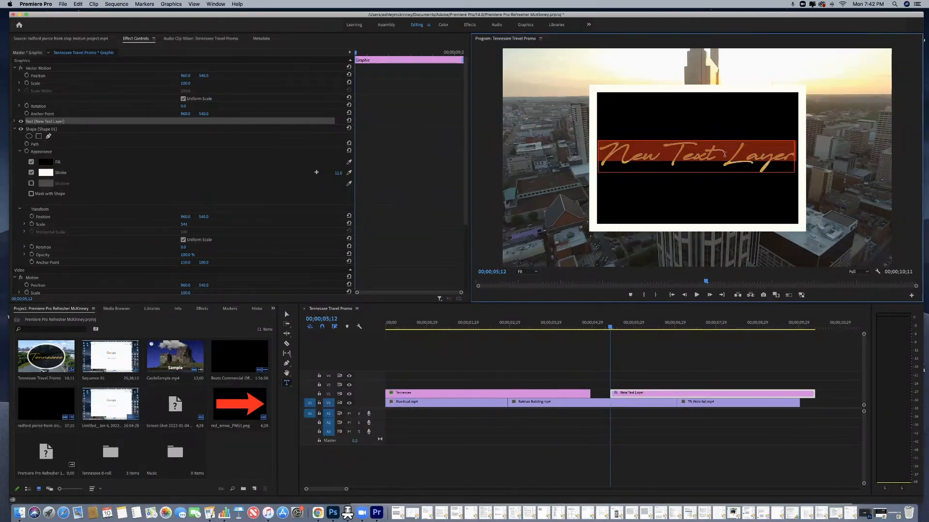
type("Tennessee")
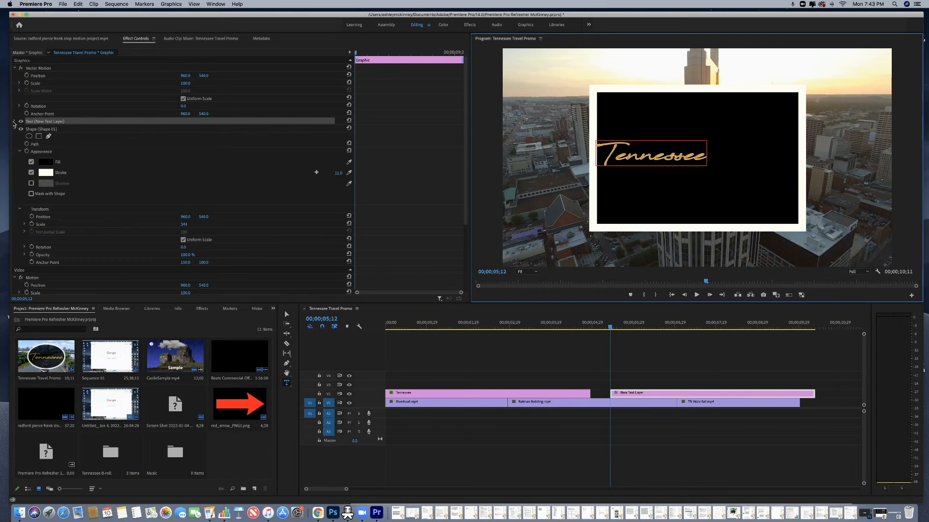
Set the font size of the Tennessee text in the rectangle to 371 and recentre the word inside the black box
left_click(15, 122)
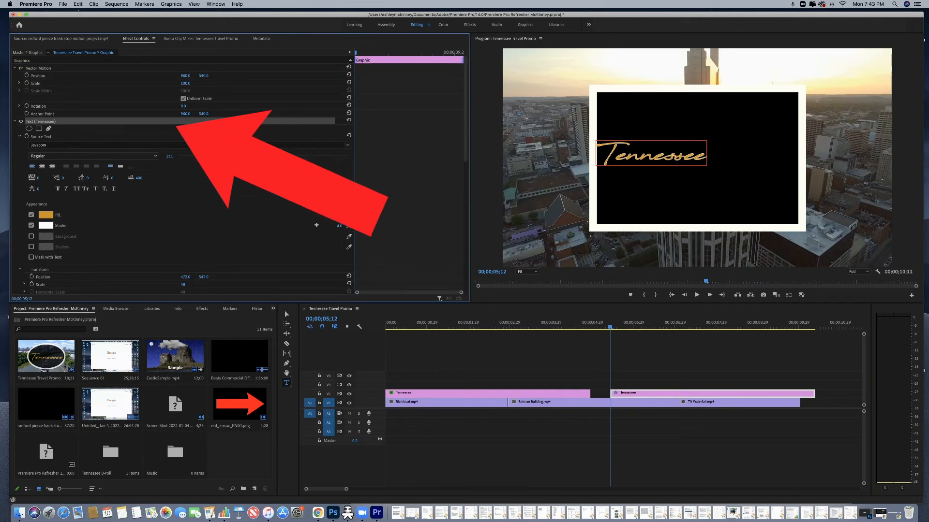
left_click_drag(268, 155, 336, 163)
double_click(631, 151)
left_click(287, 315)
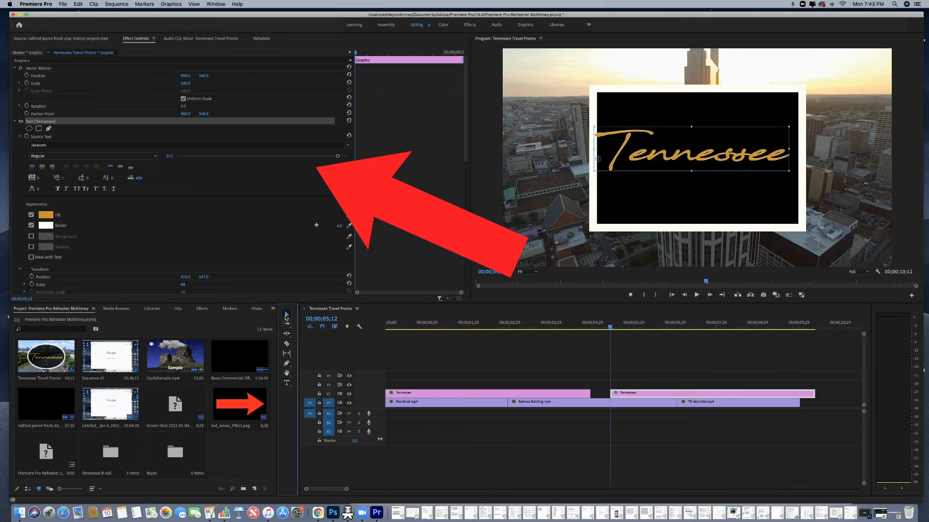
left_click_drag(659, 147, 665, 150)
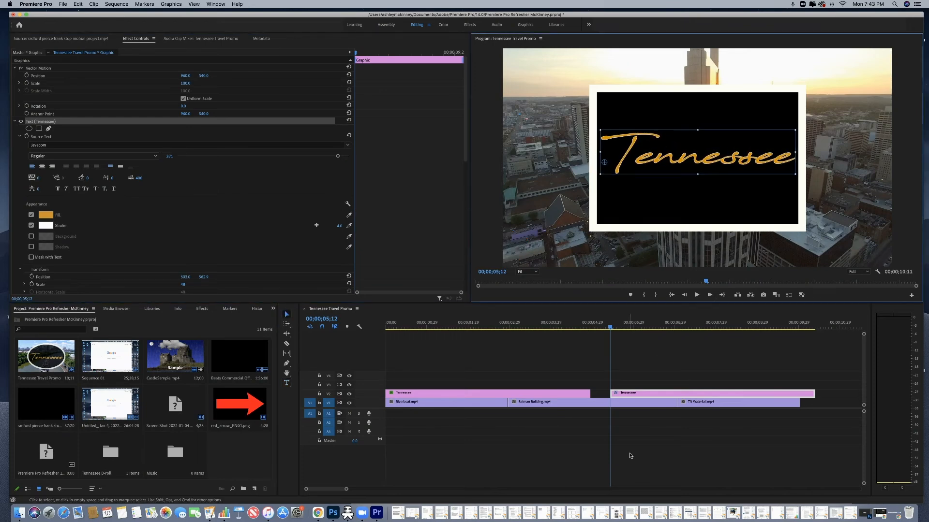
Lower the opacity of only the rectangle shape in the second Tennessee graphic to about 40% and play the result
left_click(631, 372)
left_click(634, 392)
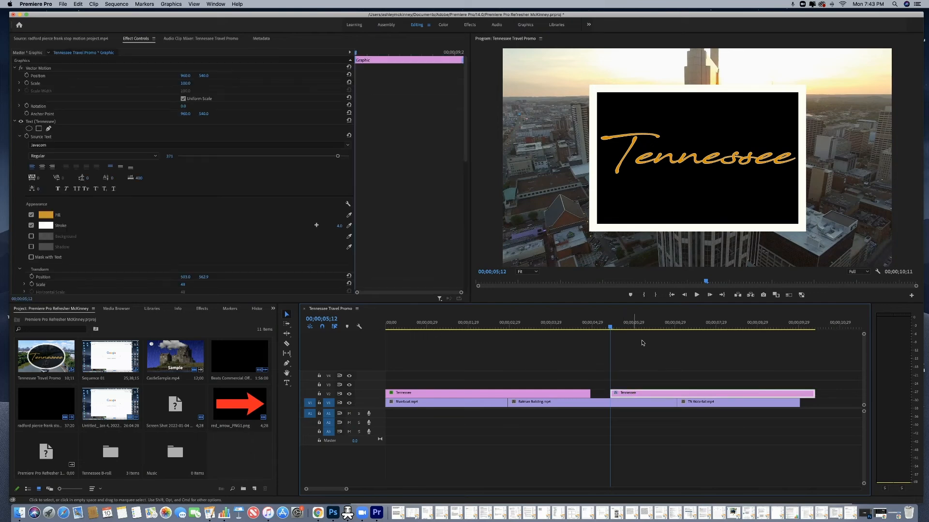
key("space")
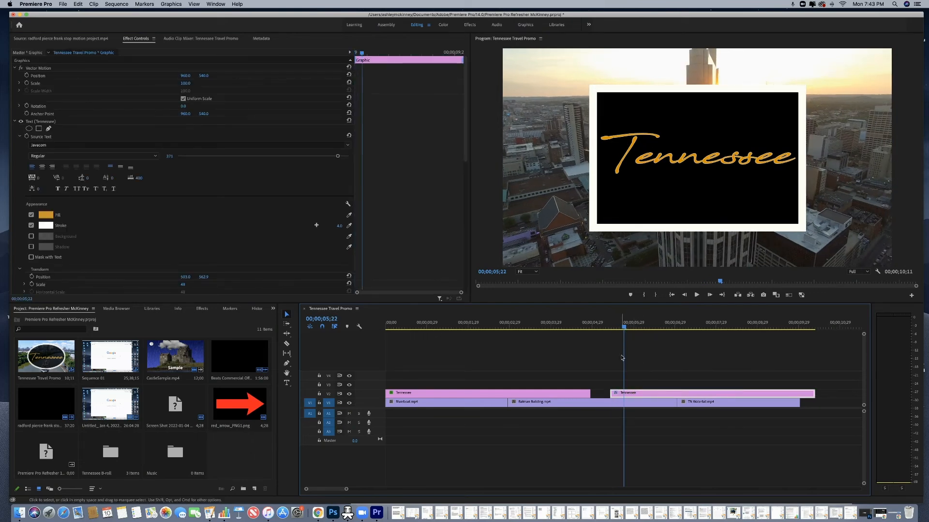
left_click(14, 122)
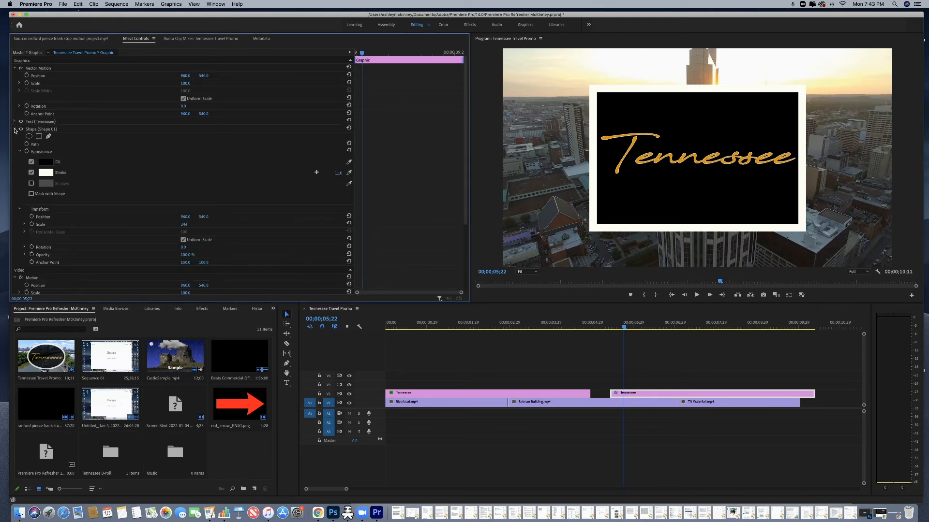
left_click(34, 130)
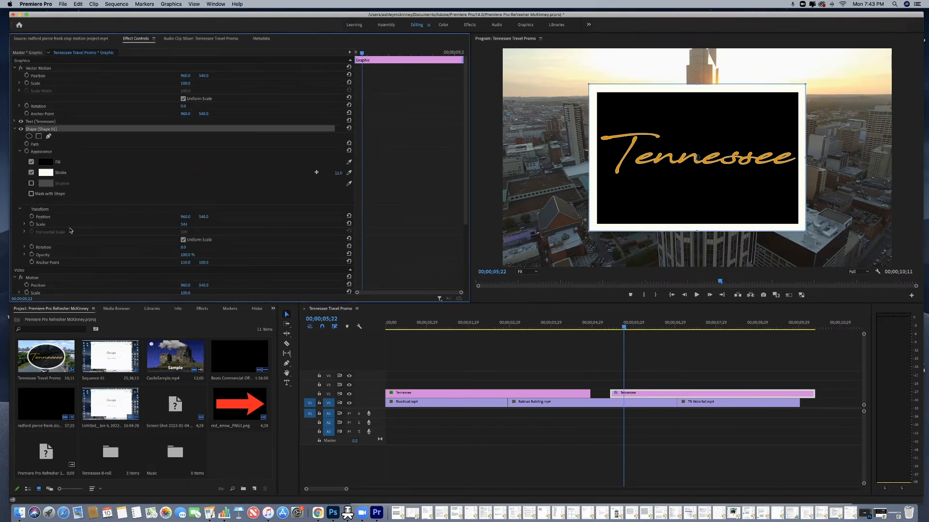
scroll(70, 231, "down", 2)
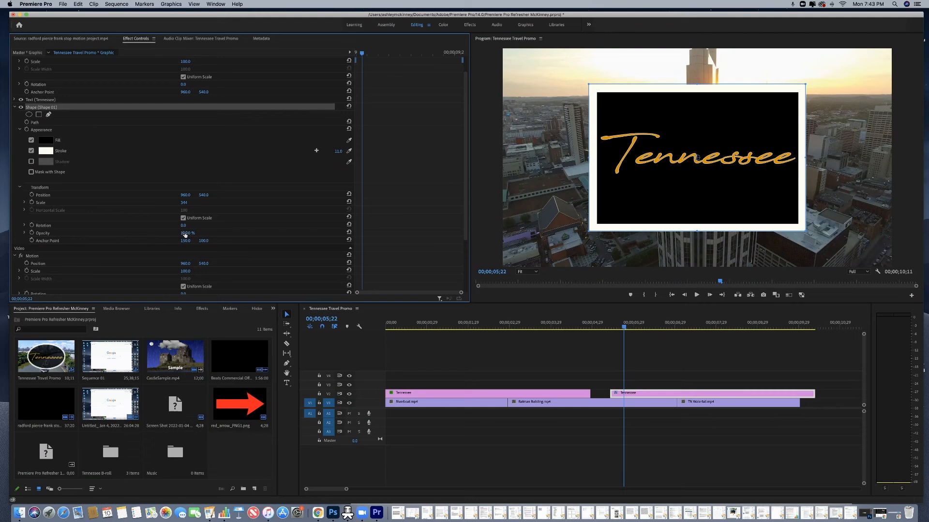
left_click_drag(185, 236, 187, 236)
left_click(605, 330)
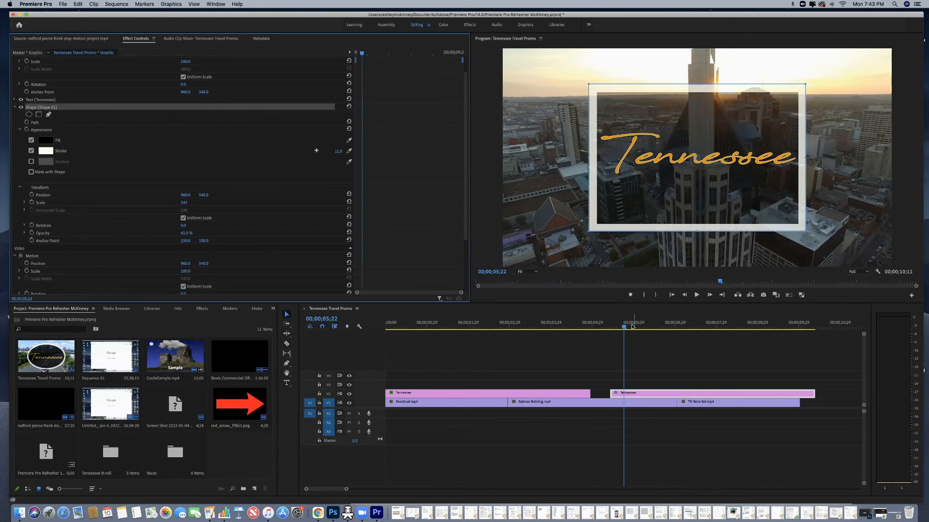
key("space")
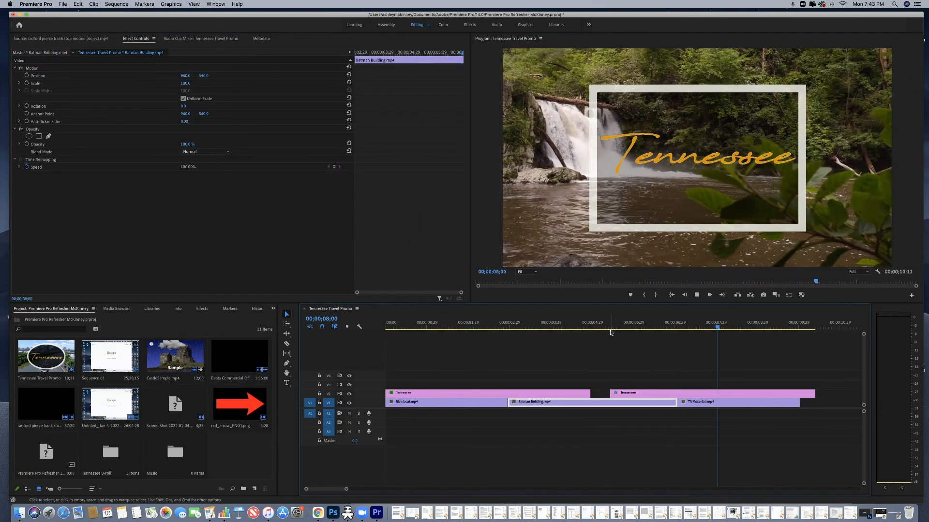
Examine the oval title over the Riverboat clip at 00;00;02;07 in a maximized Program Monitor, restore the layout, and move the playhead to 00;00;00;29
left_click_drag(610, 330, 480, 328)
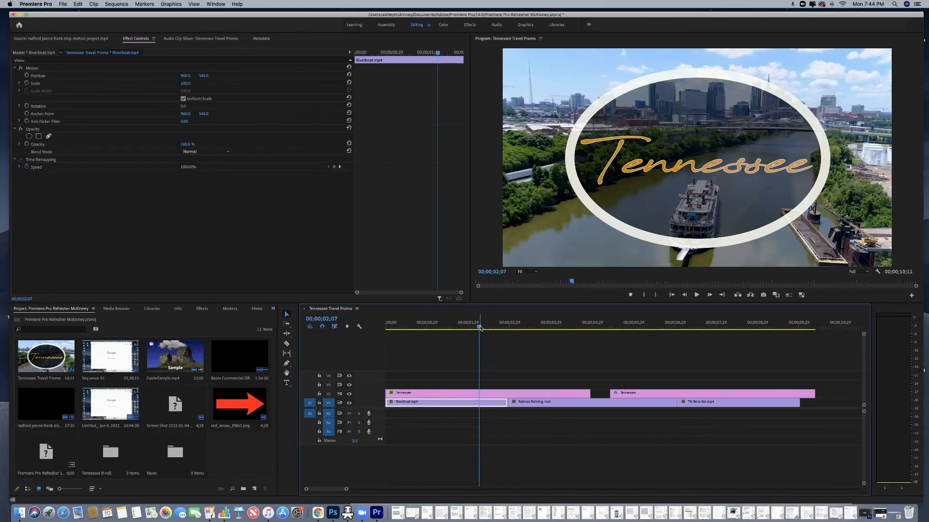
left_click(492, 195)
key("grave")
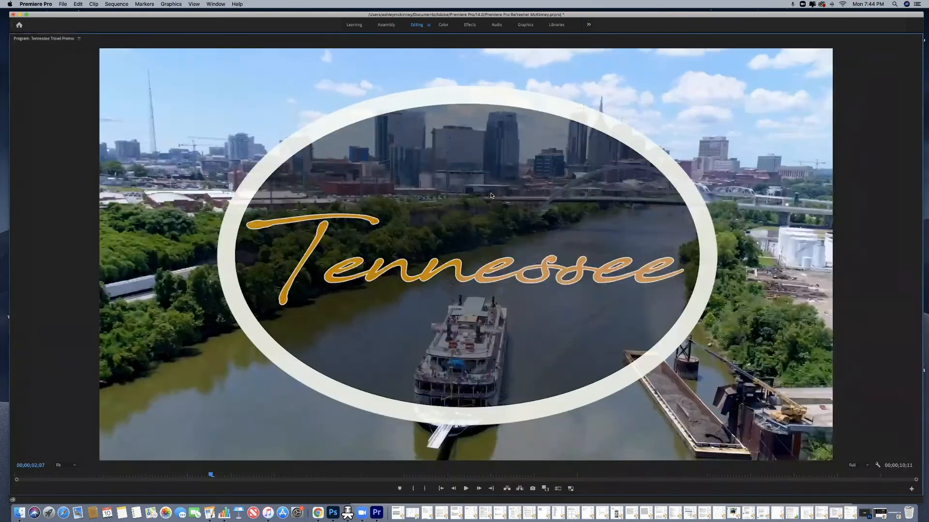
key("grave")
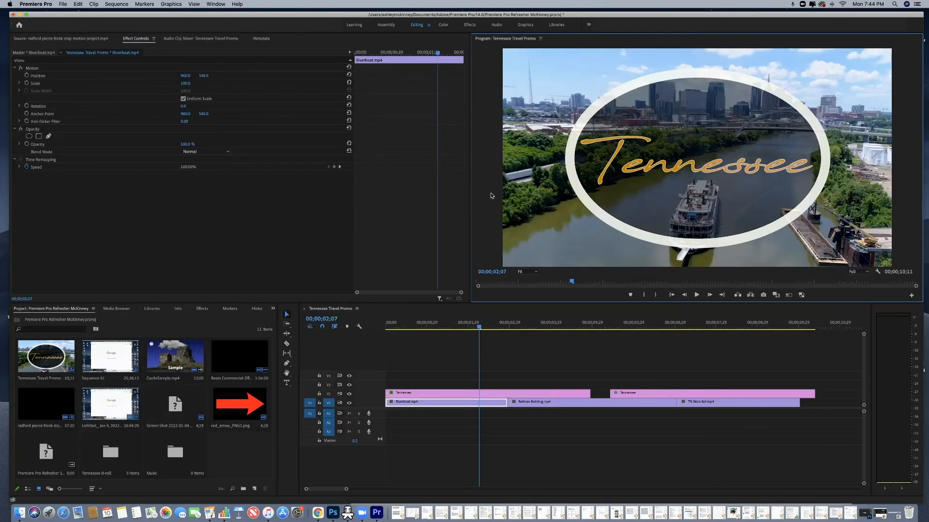
key("grave")
key("grave")
left_click_drag(559, 327, 429, 328)
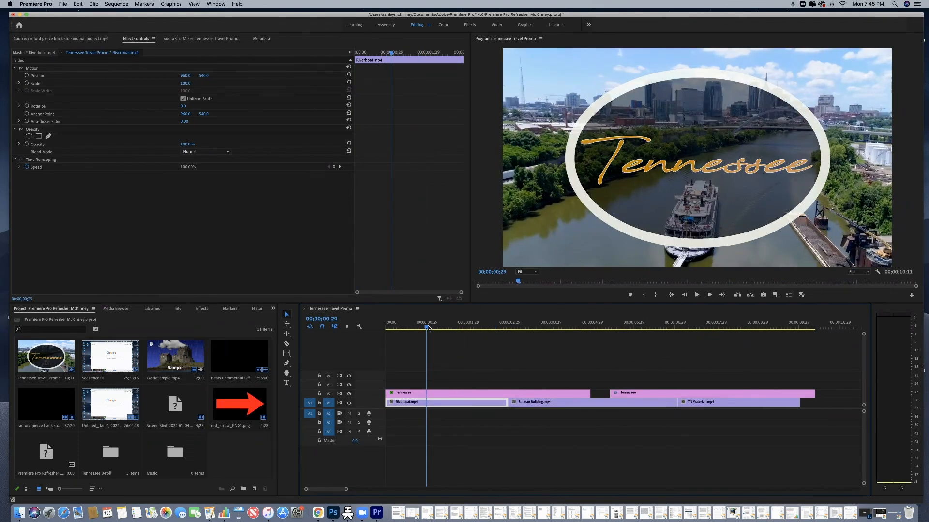